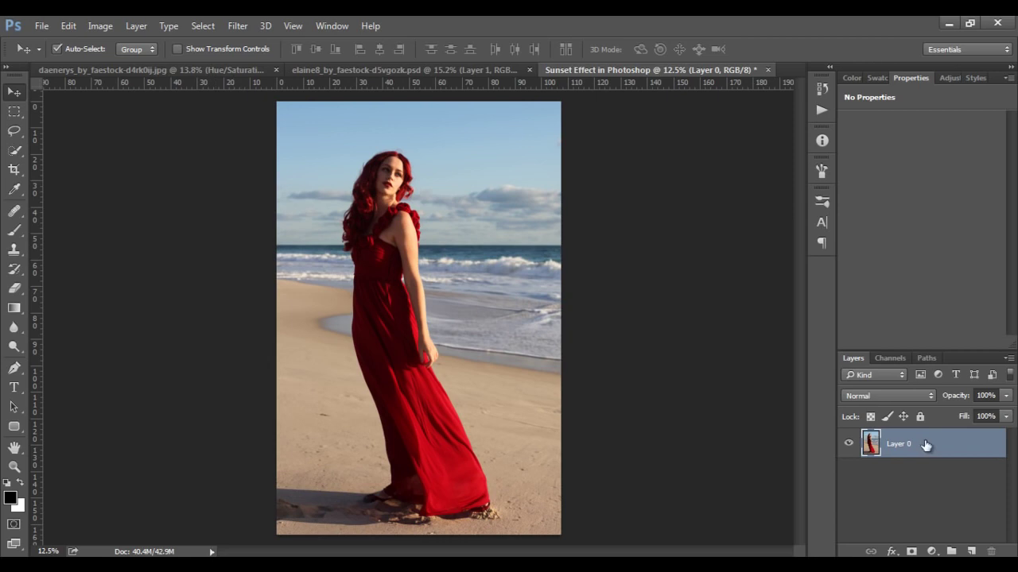
# Add a Curves adjustment layer and pull its Blue channel curve down to warm the photo.
pyautogui.click(932, 551)
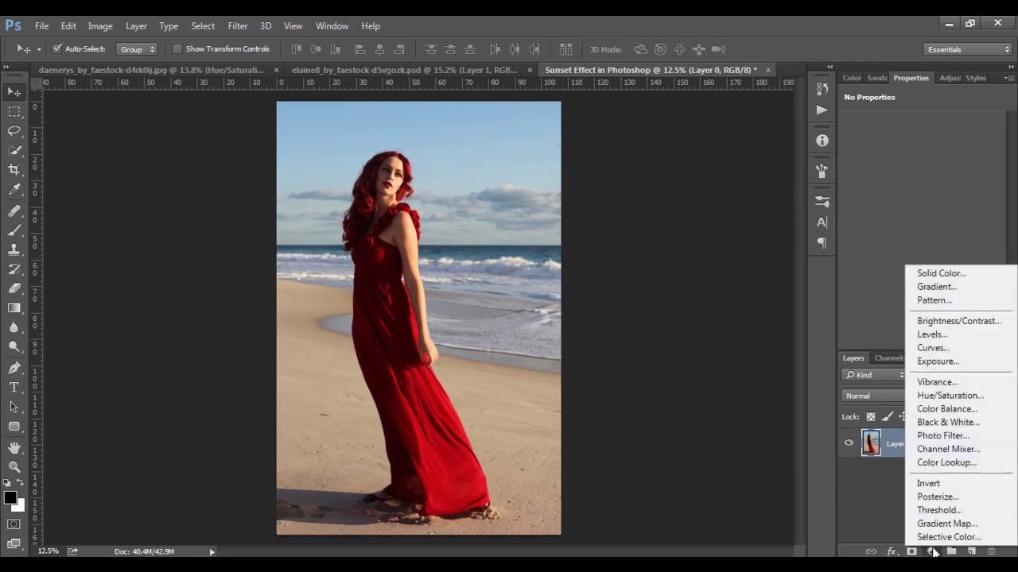
pyautogui.click(926, 350)
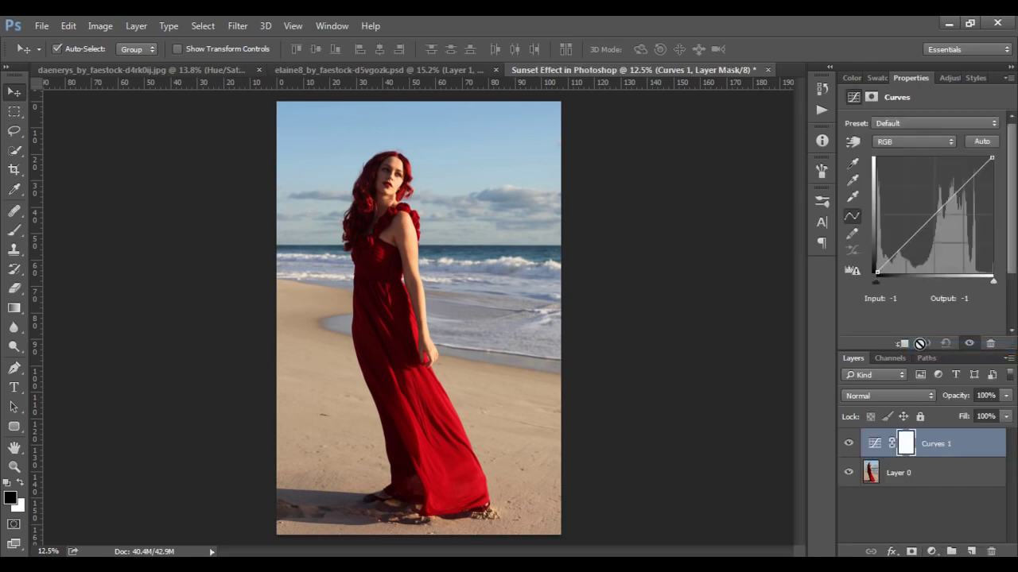
pyautogui.click(902, 140)
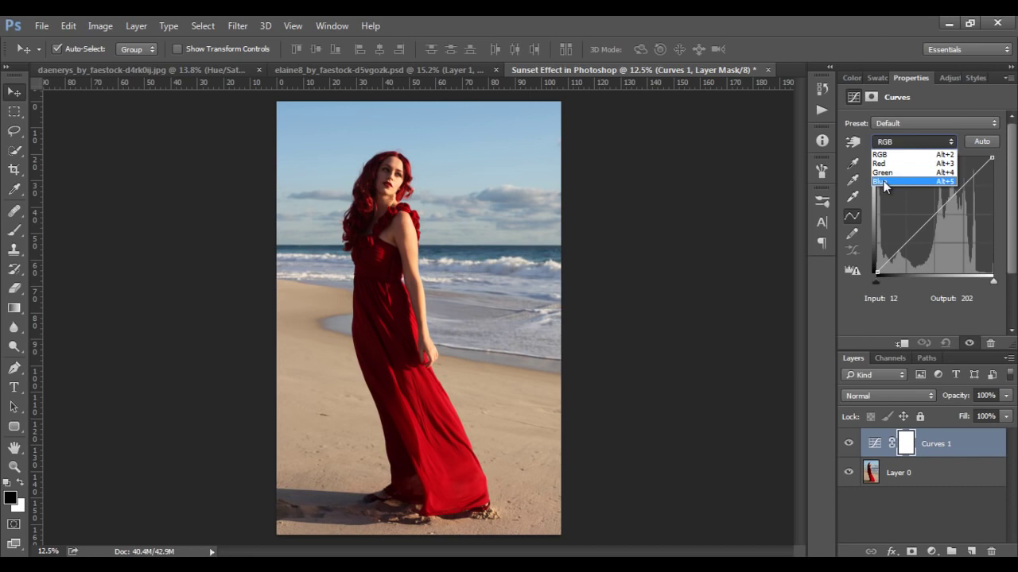
pyautogui.click(889, 181)
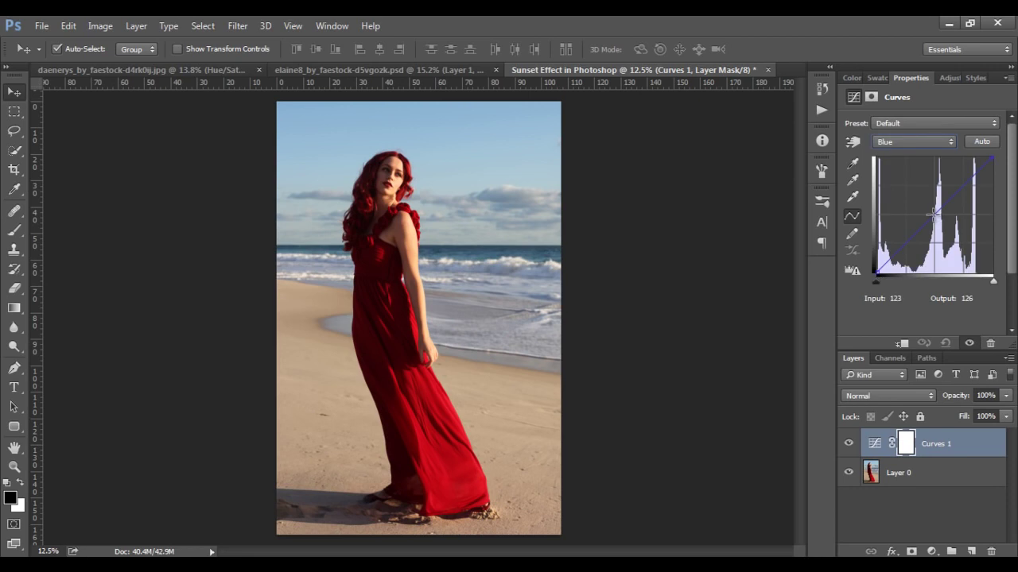
pyautogui.moveTo(931, 215); pyautogui.dragTo(941, 223)
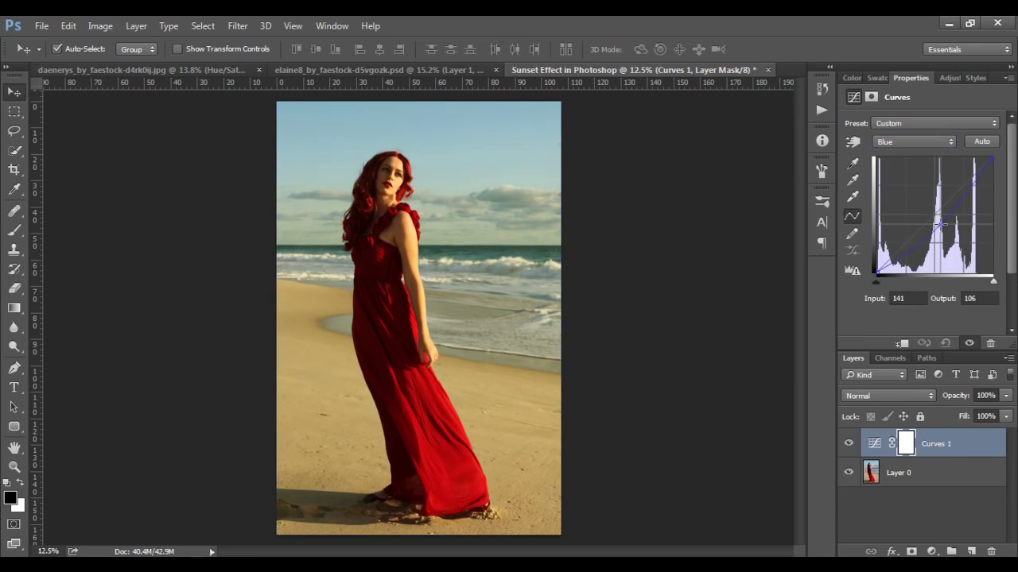
# Raise the Red channel curve to 100→146, then toggle Curves 1 to compare.
pyautogui.click(899, 141)
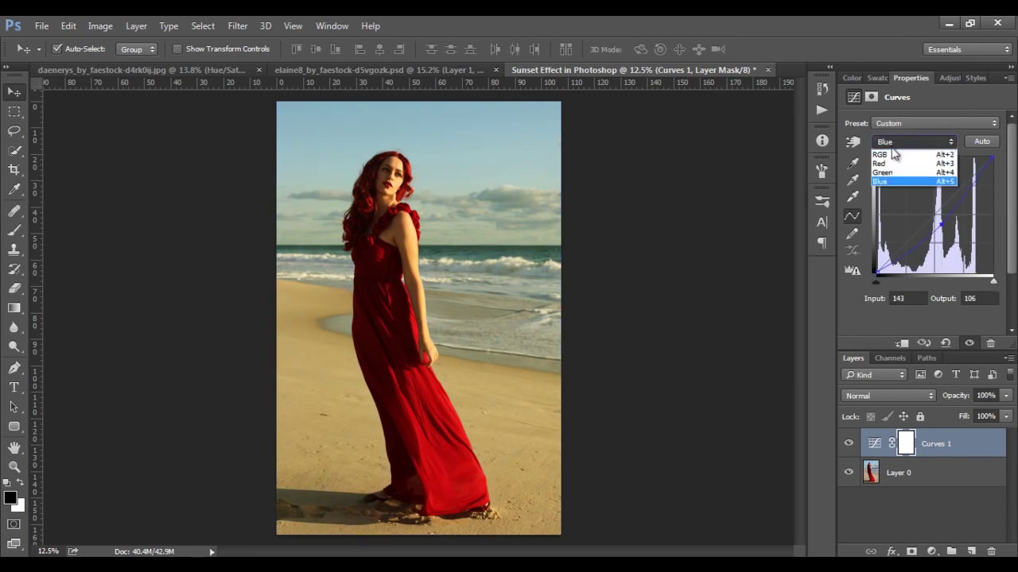
pyautogui.click(883, 166)
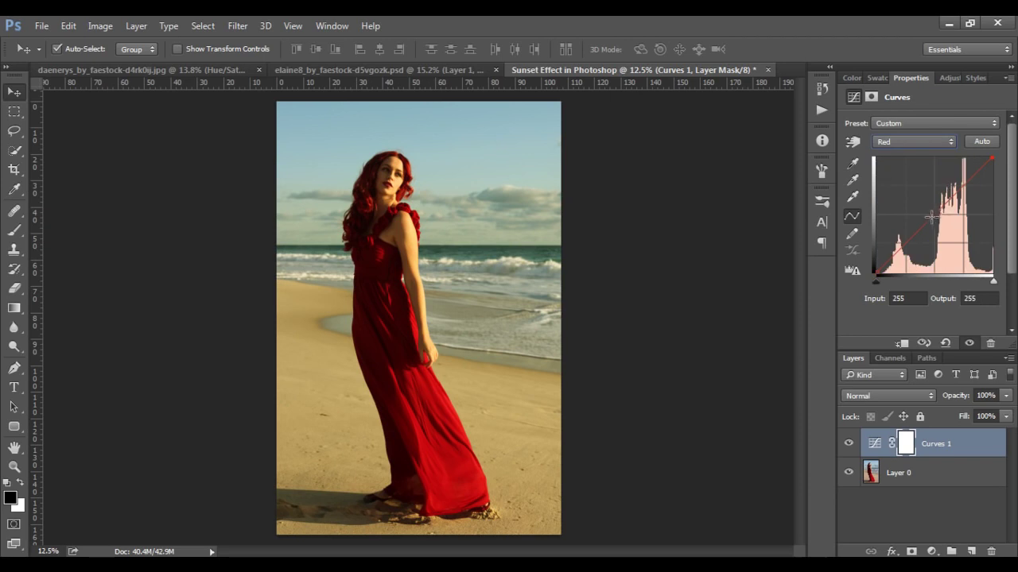
pyautogui.moveTo(932, 213); pyautogui.dragTo(922, 206)
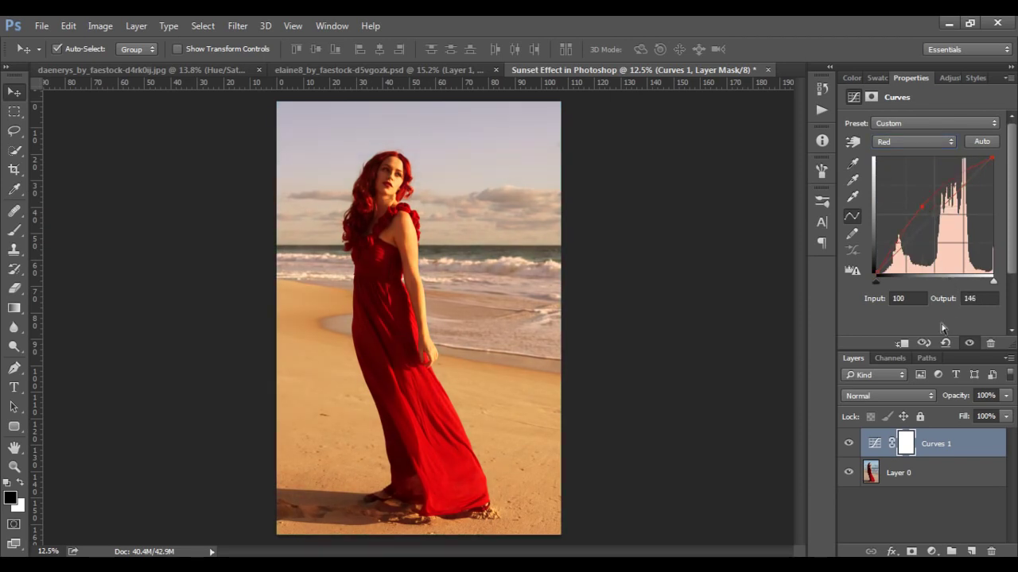
pyautogui.click(848, 444)
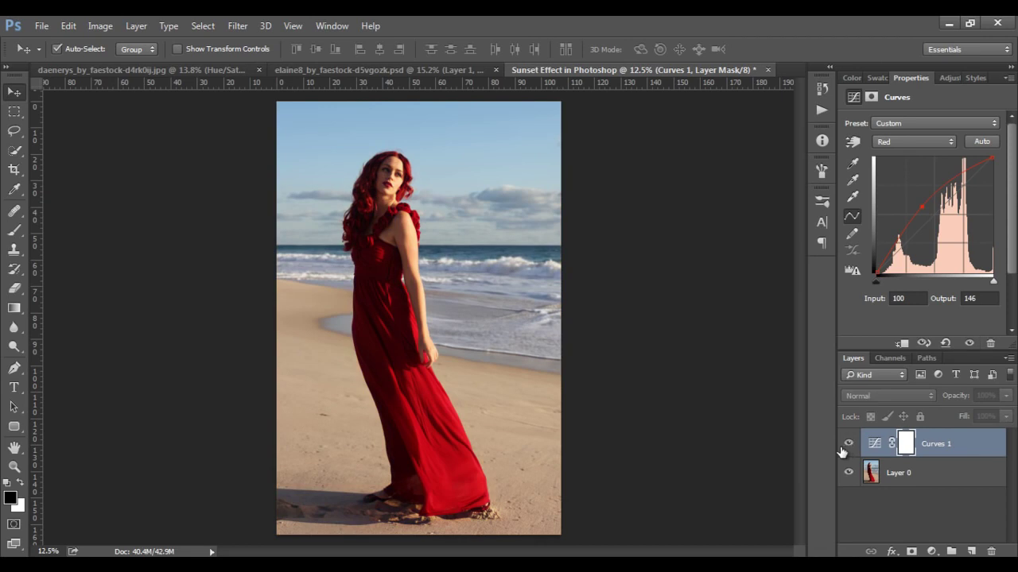
pyautogui.click(844, 445)
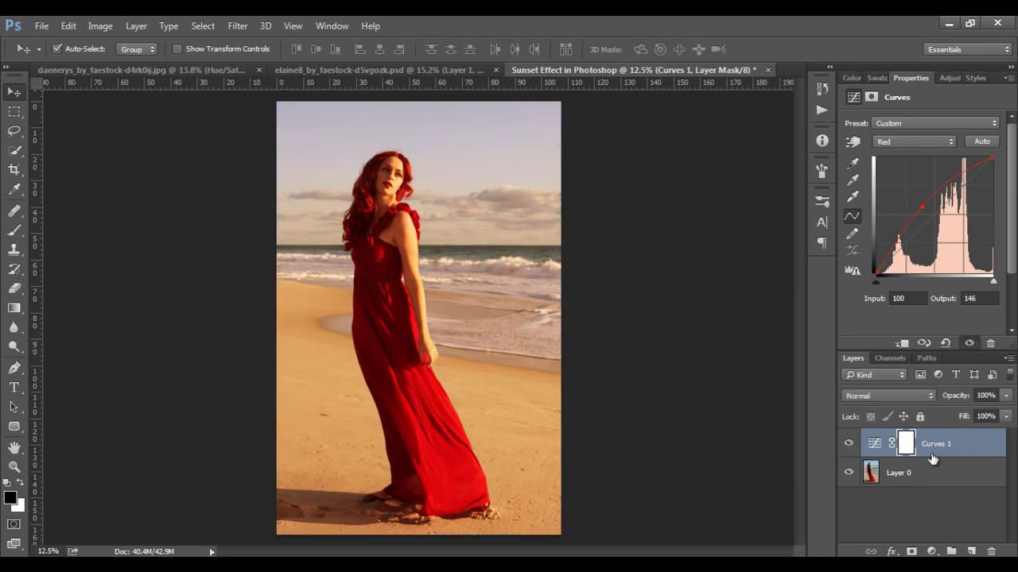
# Split Curves 1's Blend If underlying-layer slider to 0/197, then hide it to compare.
pyautogui.rightClick(983, 451)
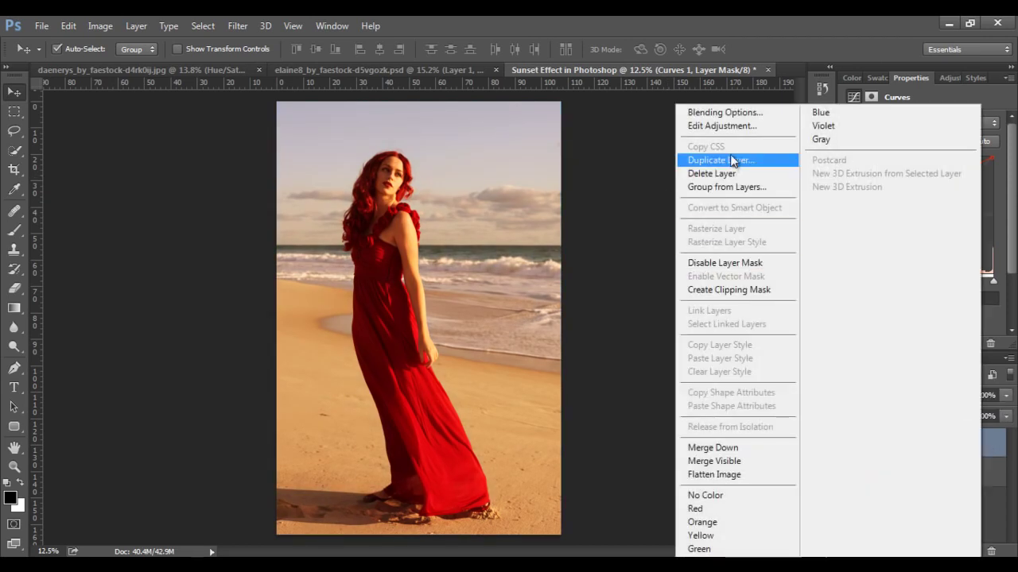
pyautogui.click(728, 112)
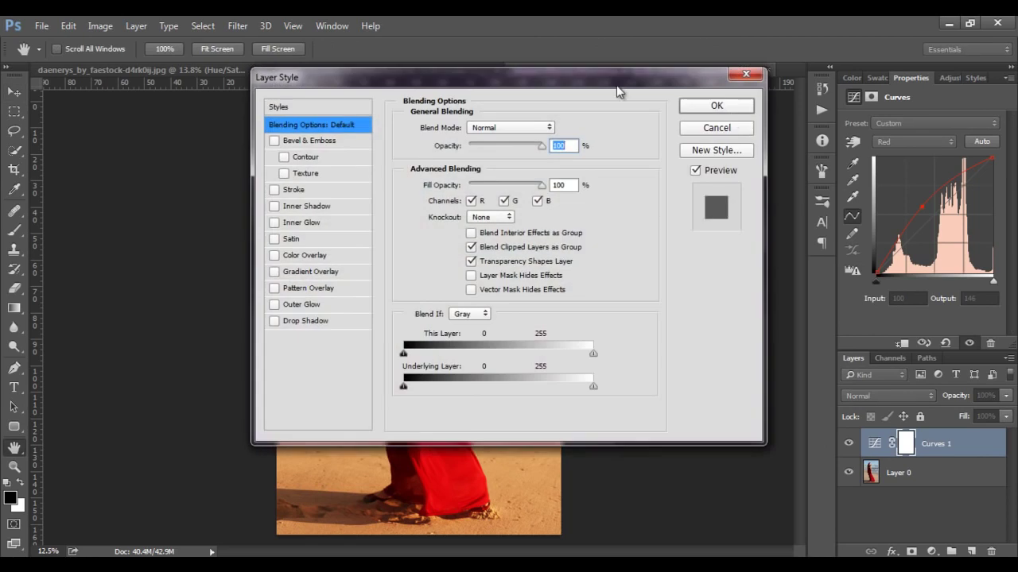
pyautogui.moveTo(616, 85); pyautogui.dragTo(839, 127)
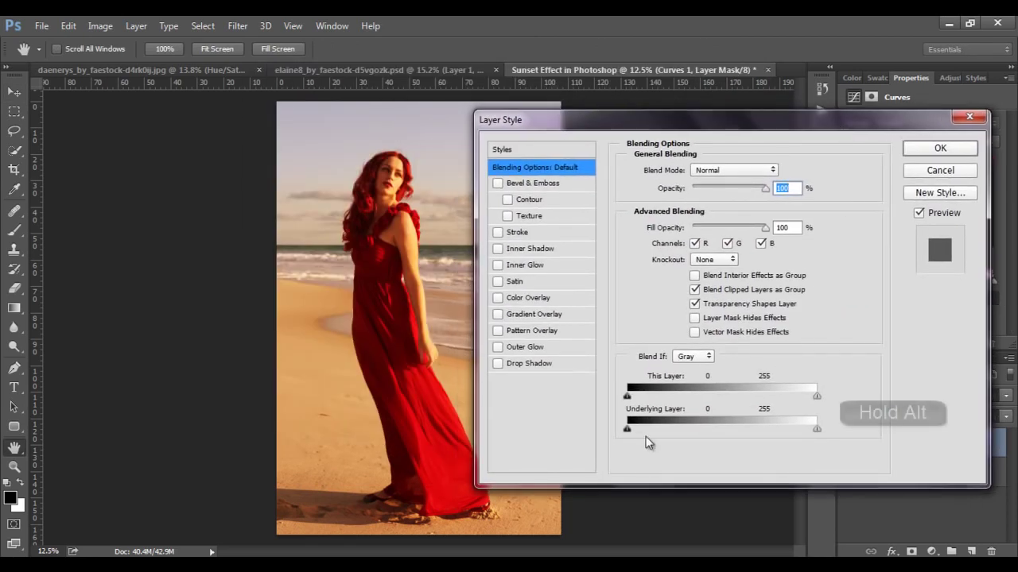
pyautogui.moveTo(628, 430); pyautogui.dragTo(678, 429)
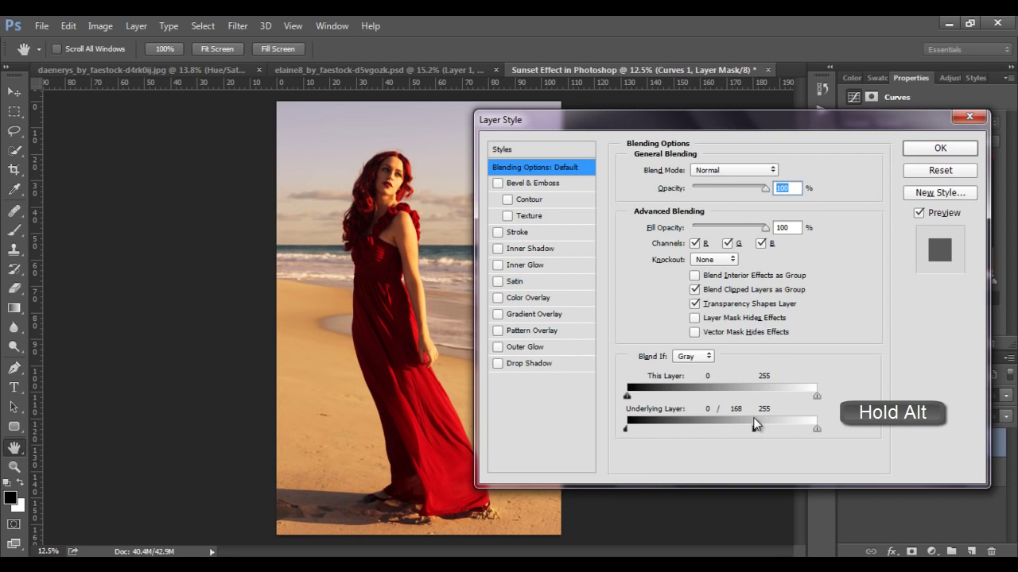
pyautogui.moveTo(767, 417); pyautogui.dragTo(774, 418)
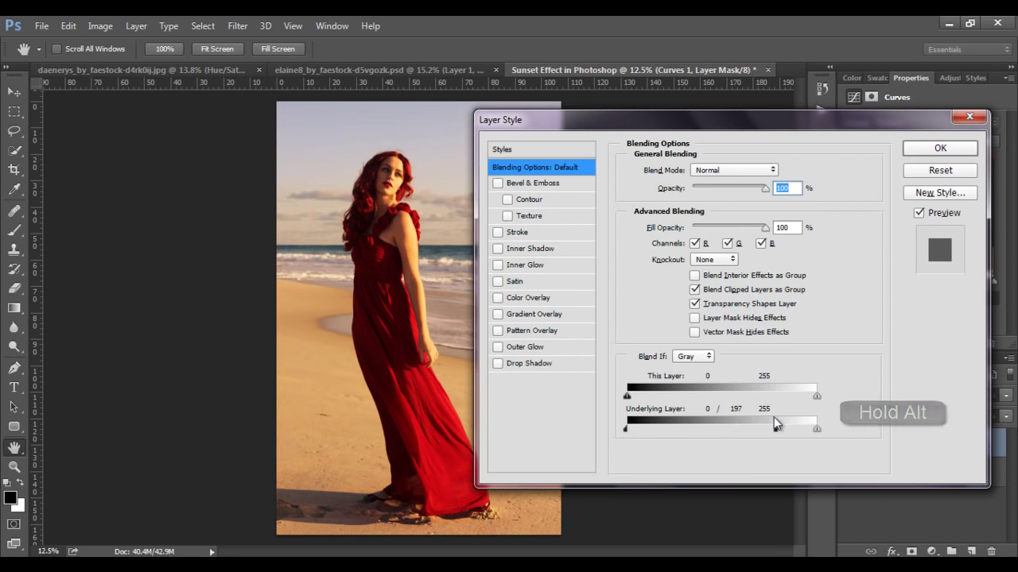
pyautogui.click(911, 153)
pyautogui.click(848, 443)
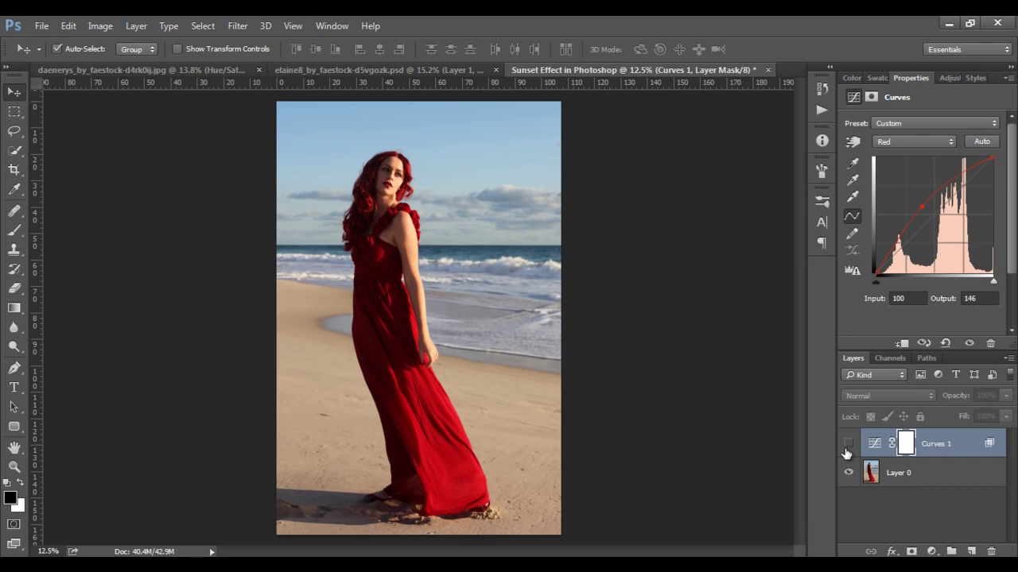
pyautogui.click(848, 444)
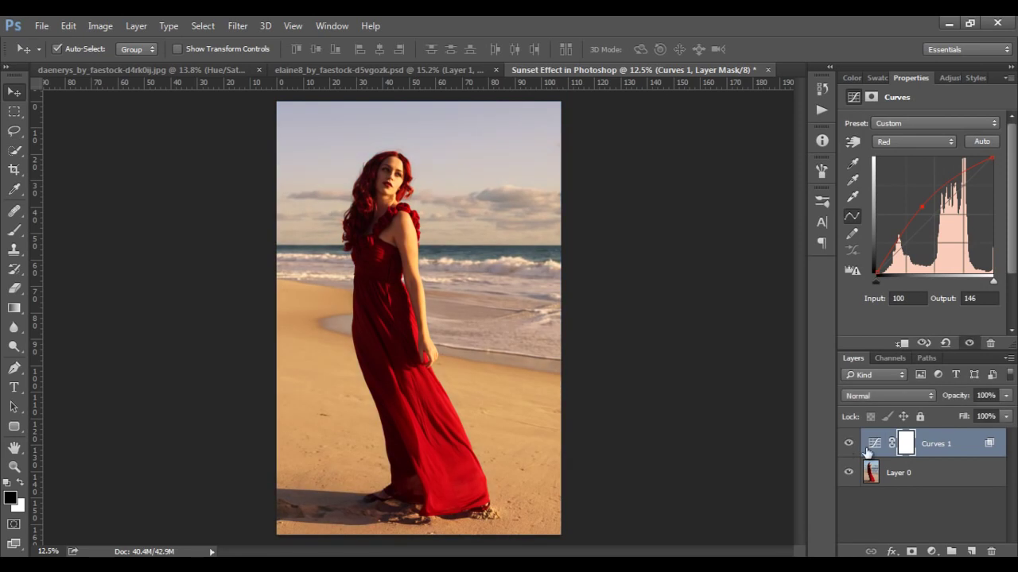
pyautogui.click(967, 445)
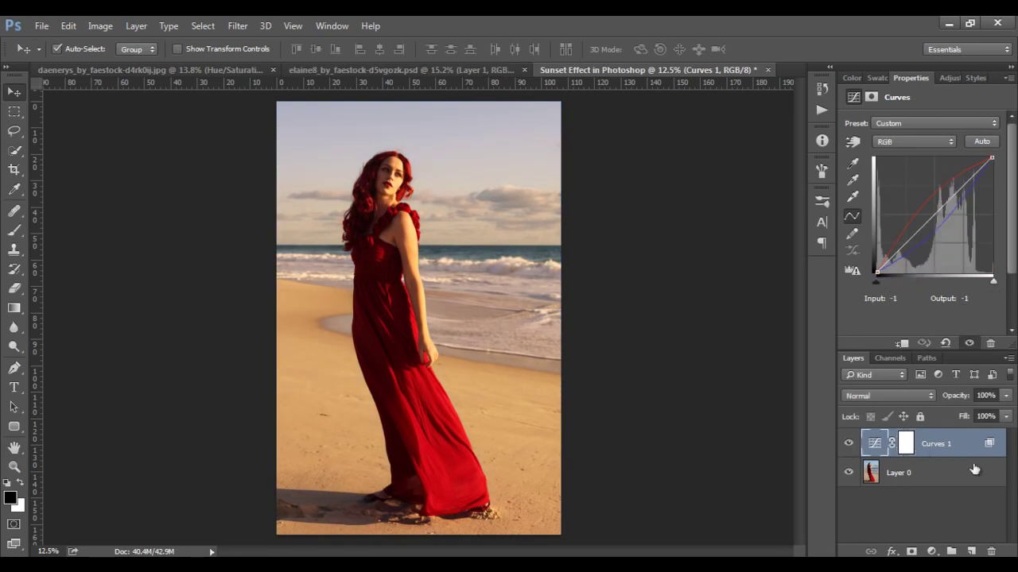
pyautogui.moveTo(952, 474); pyautogui.dragTo(973, 548)
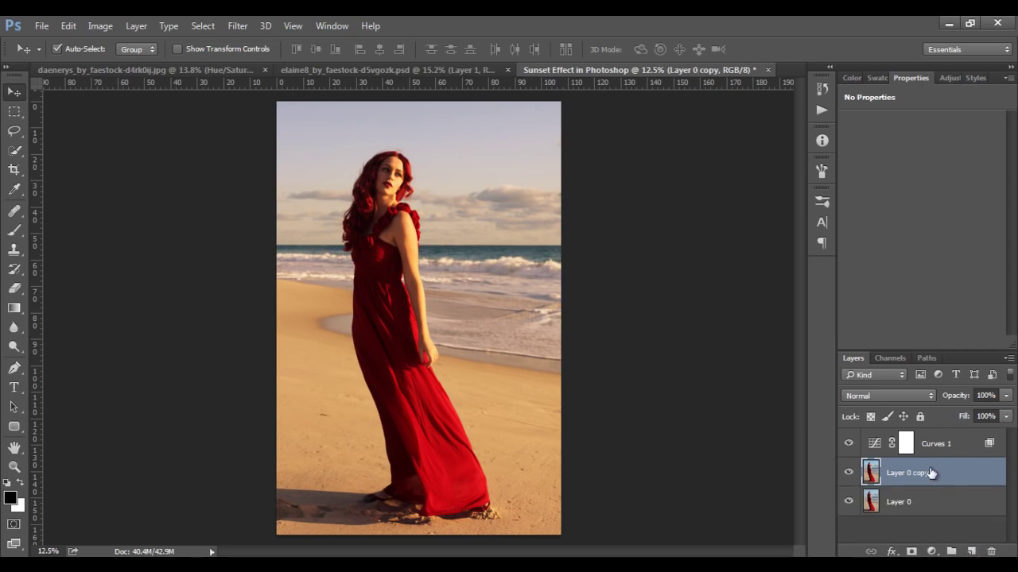
pyautogui.moveTo(941, 473); pyautogui.dragTo(939, 436)
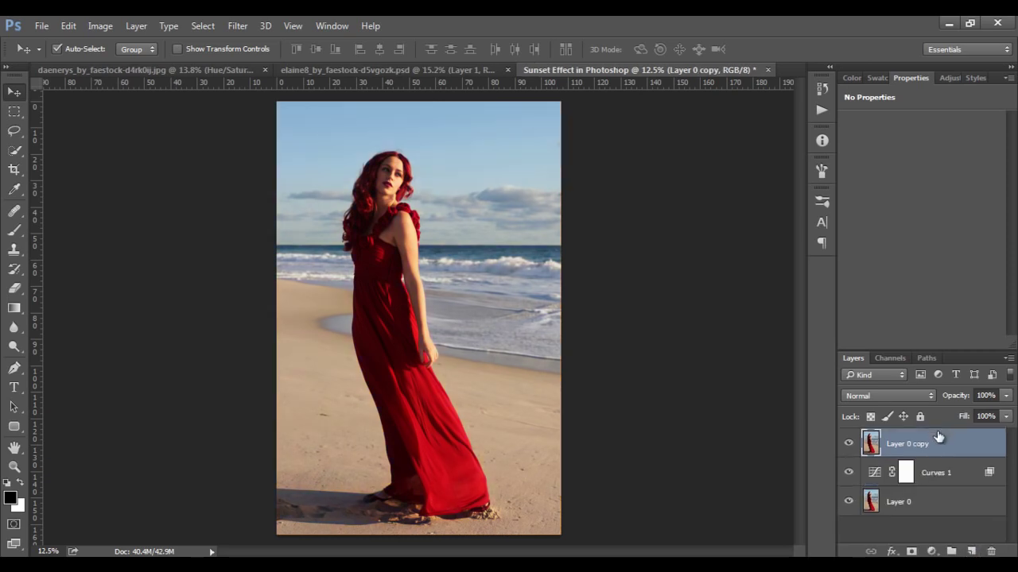
pyautogui.click(236, 27)
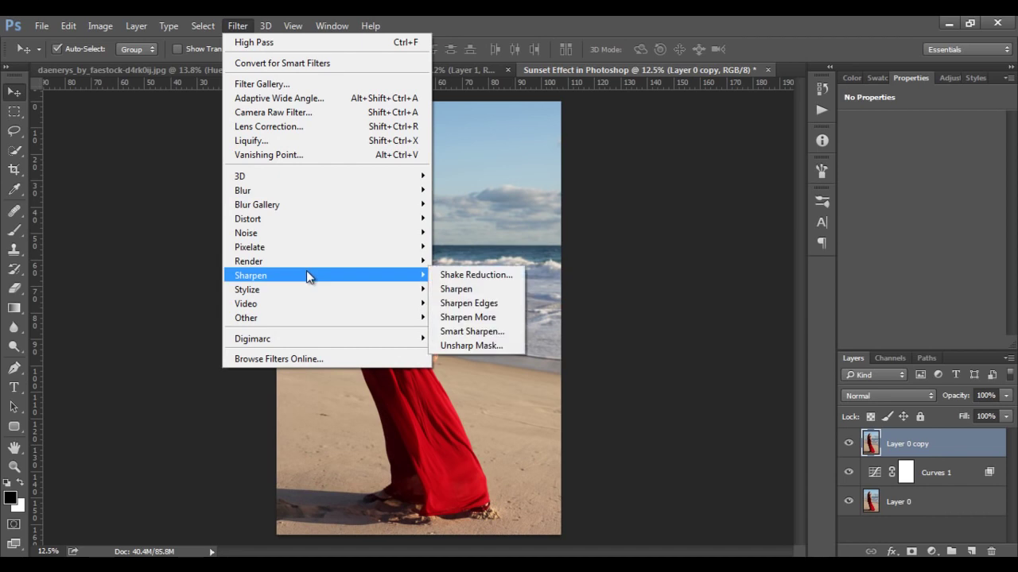
pyautogui.moveTo(249, 261)
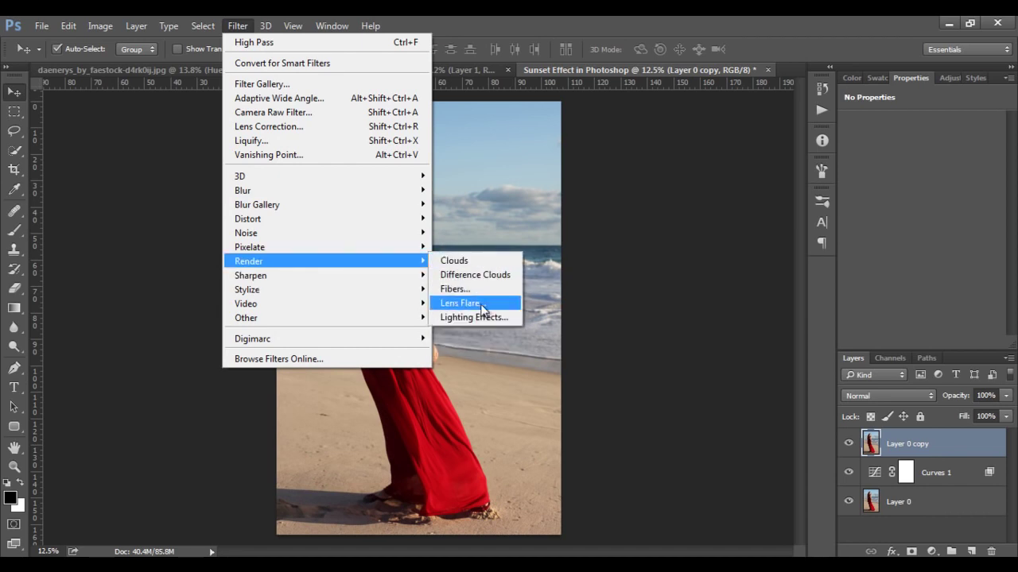
pyautogui.click(461, 304)
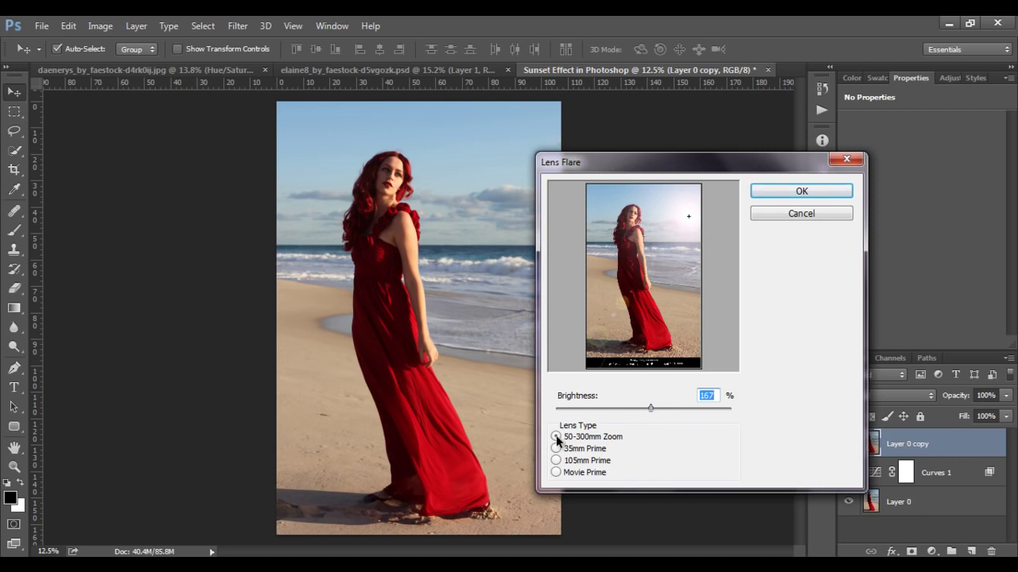
pyautogui.moveTo(688, 219); pyautogui.dragTo(679, 233)
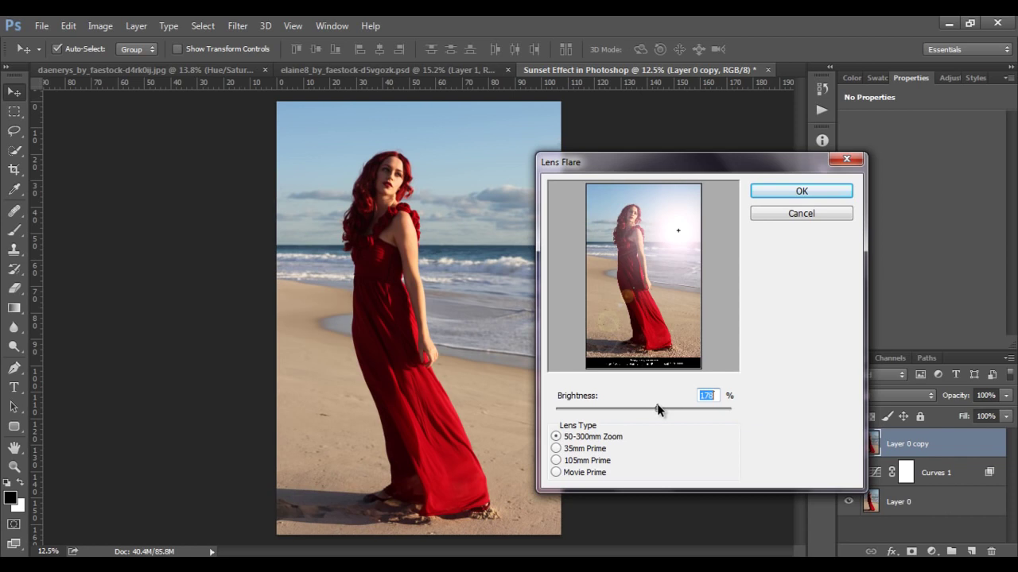
pyautogui.moveTo(650, 408); pyautogui.dragTo(654, 409)
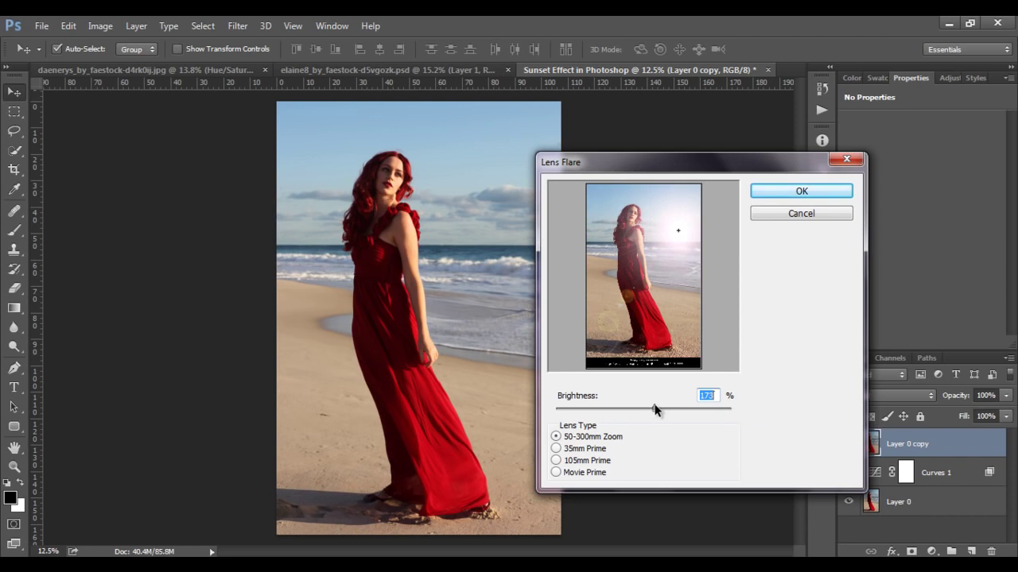
pyautogui.click(798, 191)
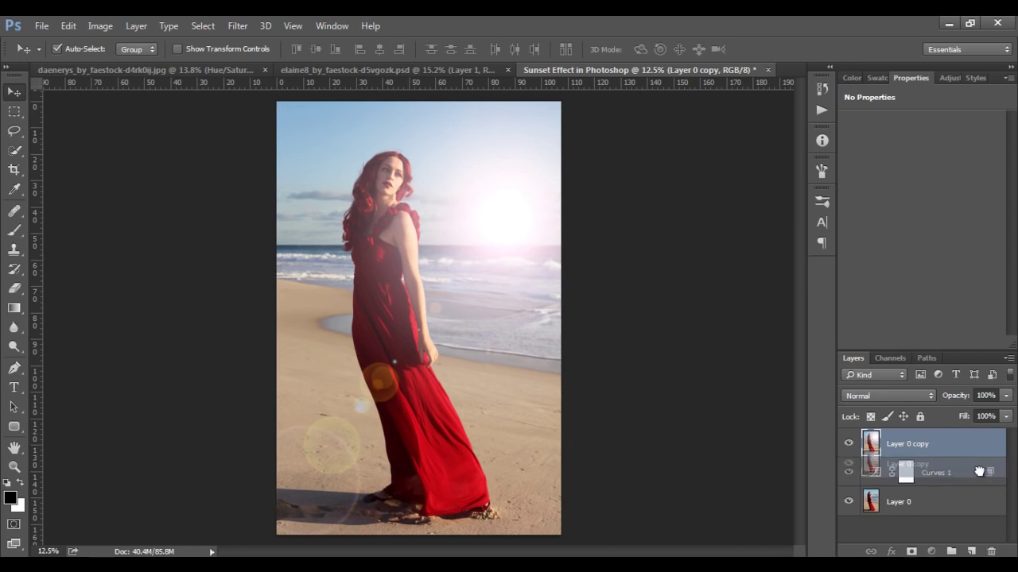
pyautogui.moveTo(993, 494); pyautogui.dragTo(998, 553)
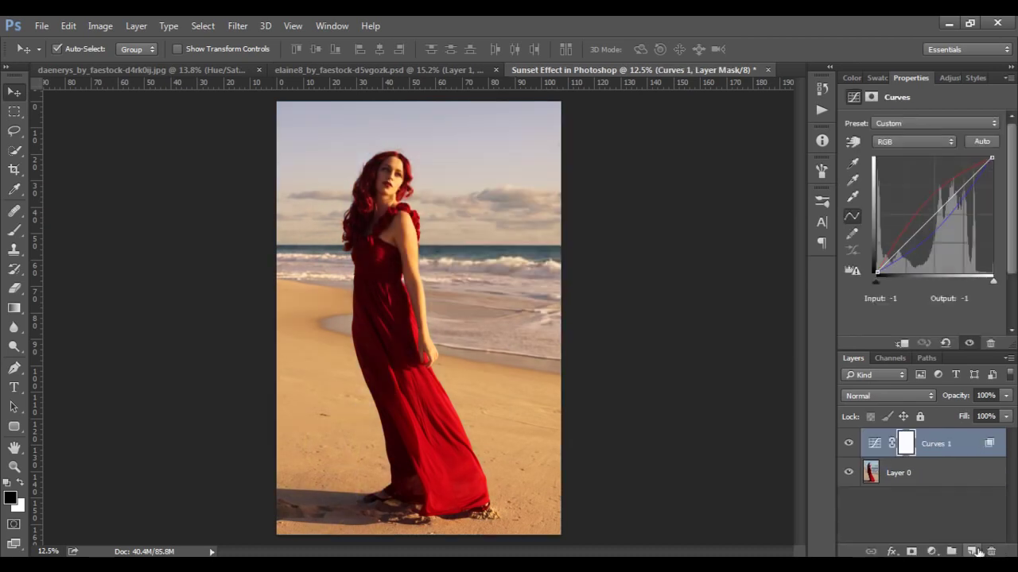
# Add a new Layer 1 above Curves 1 and fill it with black.
pyautogui.click(972, 551)
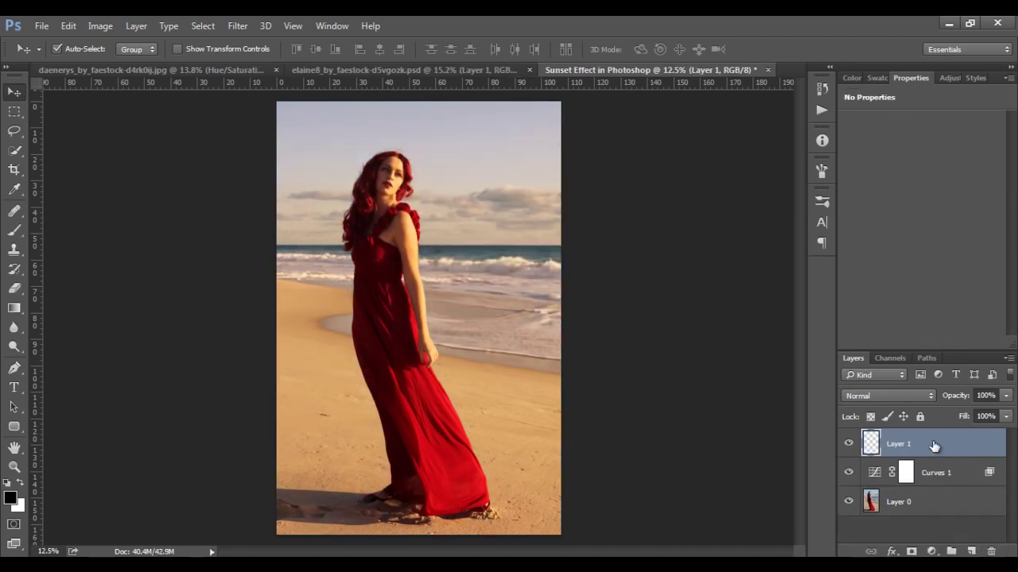
pyautogui.click(68, 26)
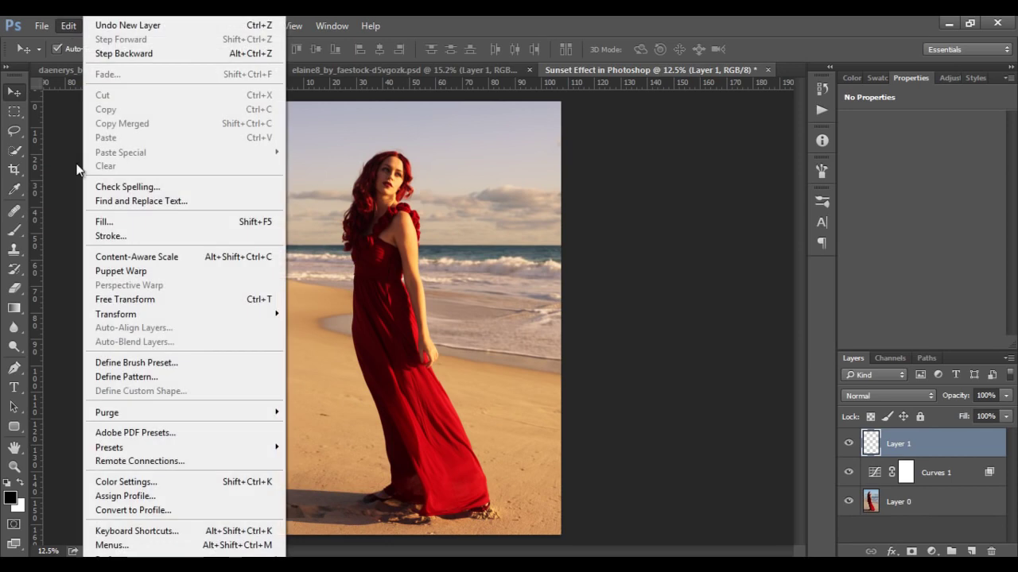
pyautogui.click(119, 221)
pyautogui.click(602, 162)
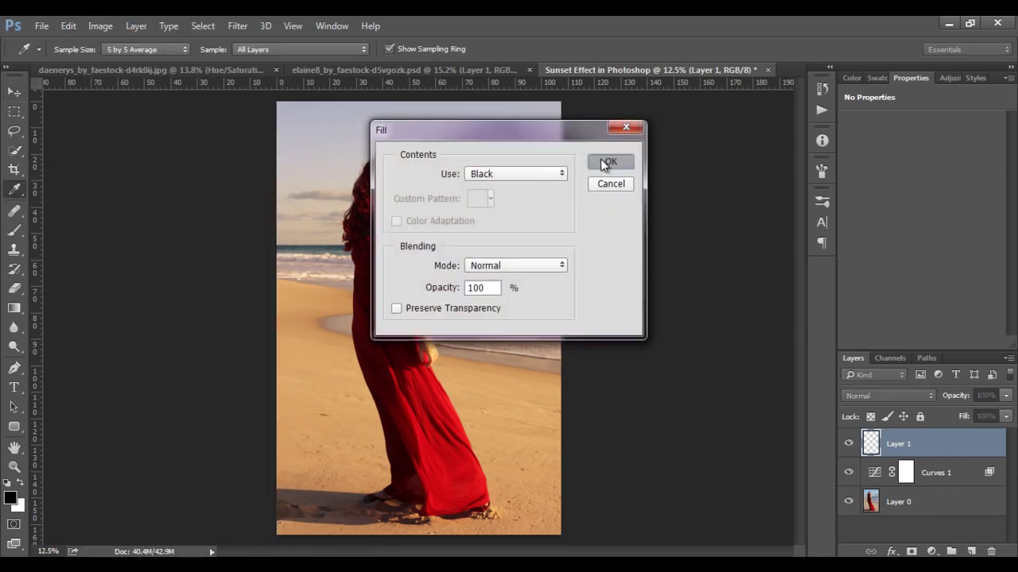
# Render a Lens Flare on Layer 1 and set its blend mode to Screen.
pyautogui.click(237, 26)
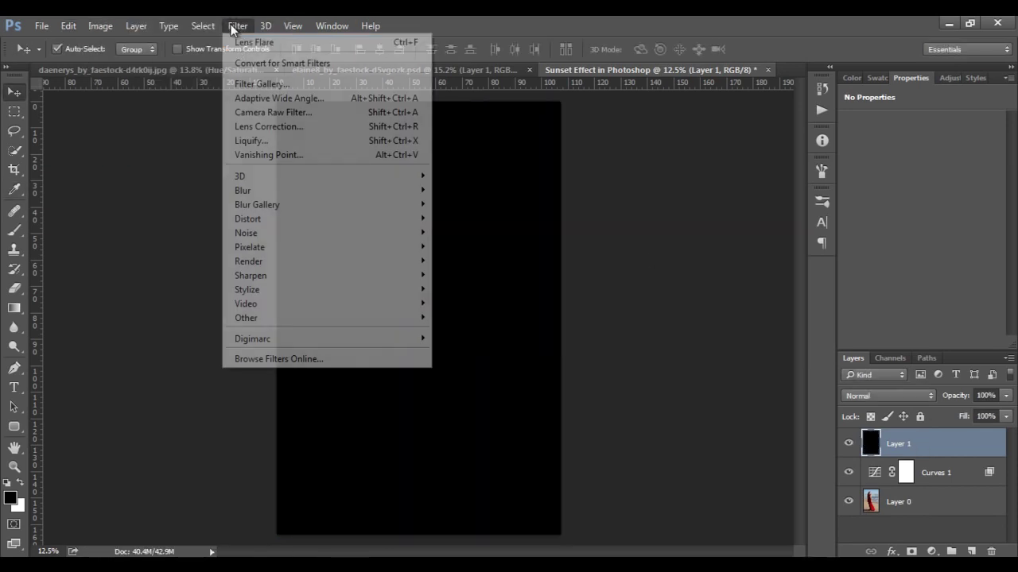
pyautogui.click(237, 45)
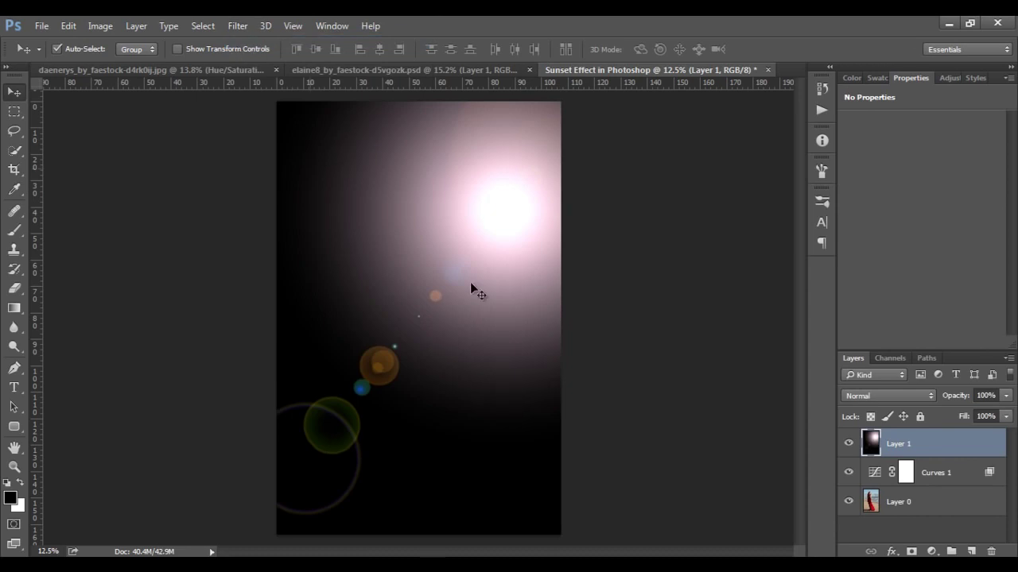
pyautogui.click(874, 397)
pyautogui.click(855, 201)
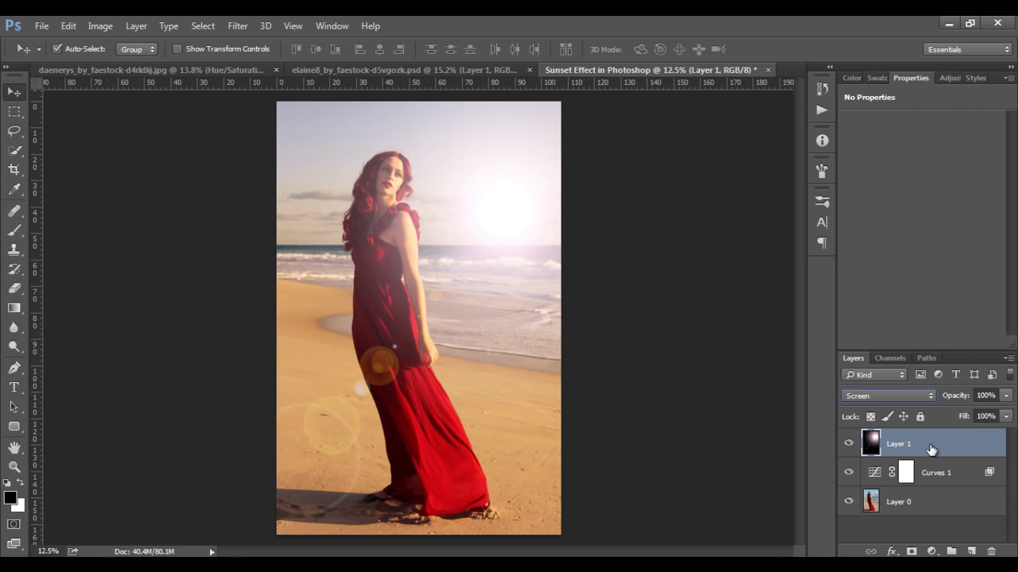
# Marquee-select Layer 1's lower-left area, Gaussian-blur it at 18.2 pixels, and deselect.
pyautogui.press('m')
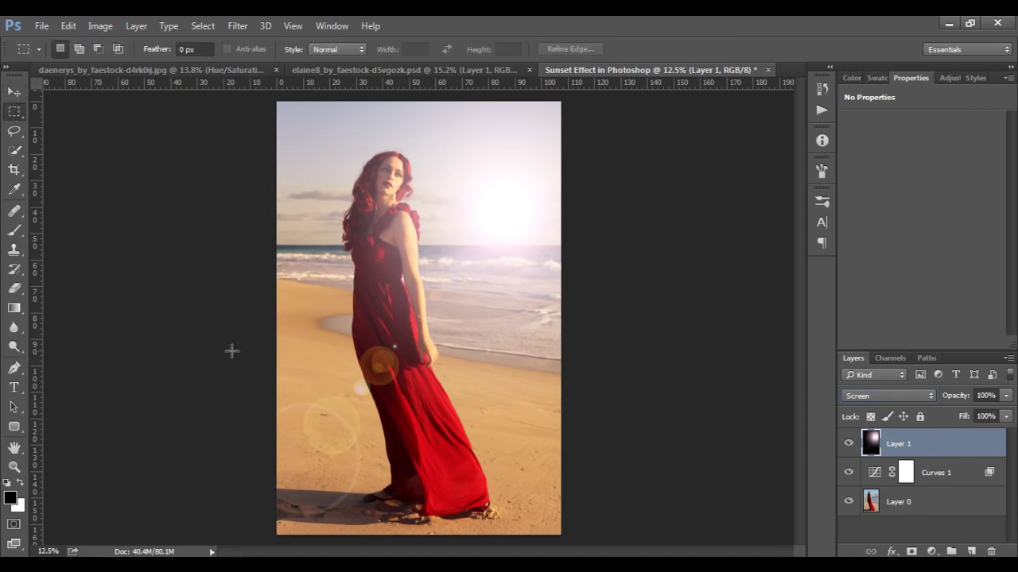
pyautogui.moveTo(233, 290); pyautogui.dragTo(422, 538)
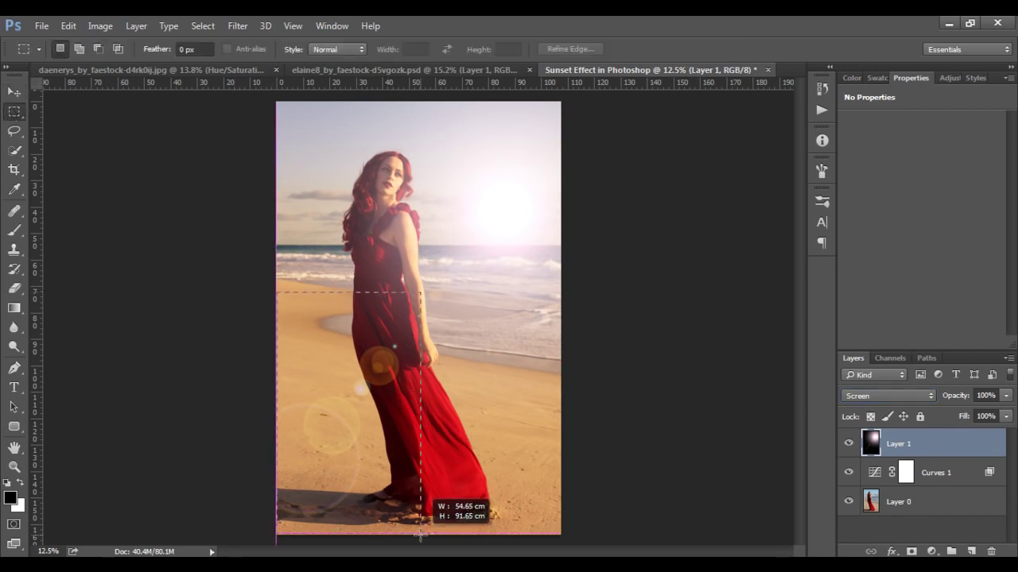
pyautogui.click(236, 25)
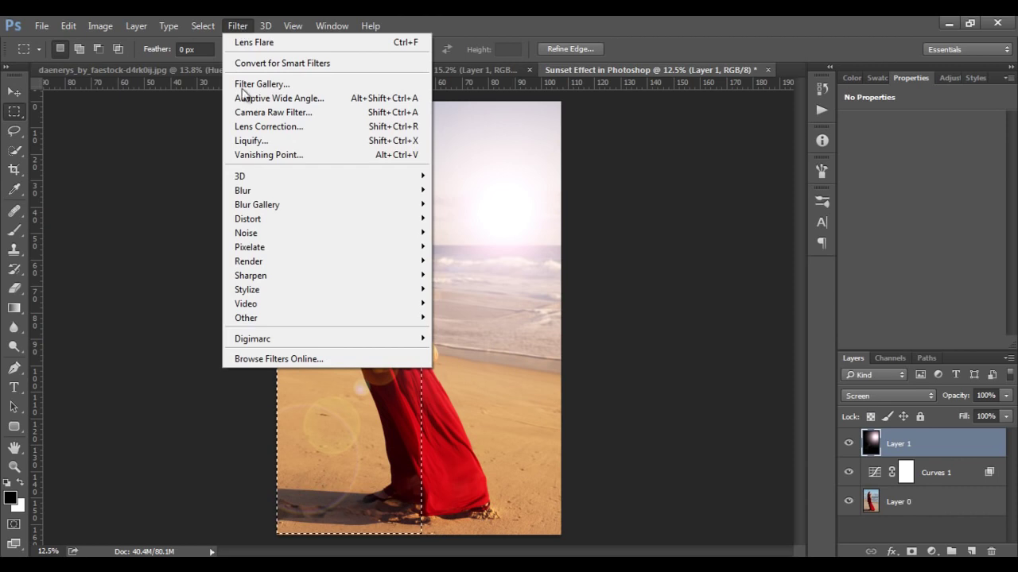
pyautogui.moveTo(242, 190)
pyautogui.click(477, 243)
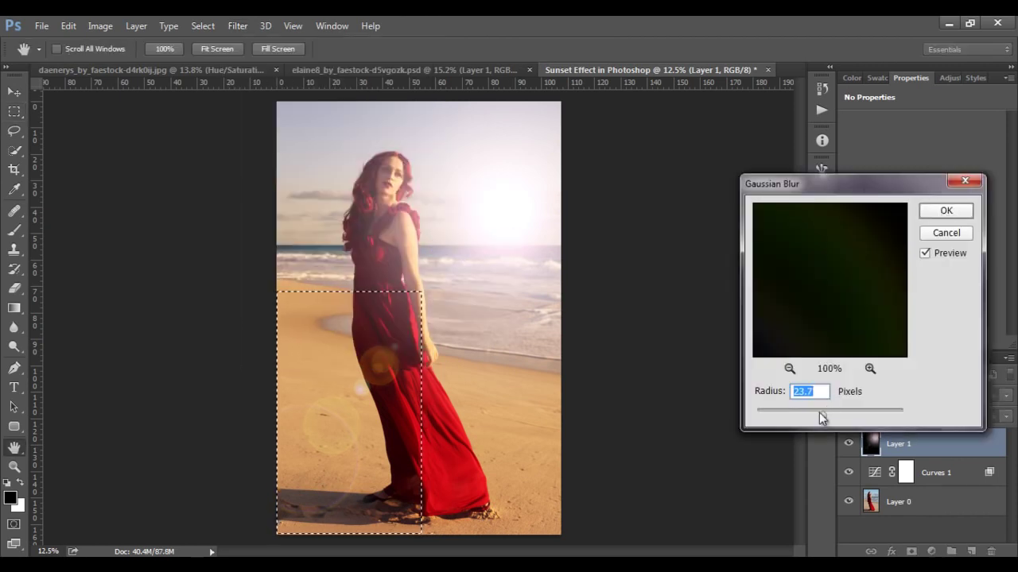
pyautogui.moveTo(815, 412); pyautogui.dragTo(820, 413)
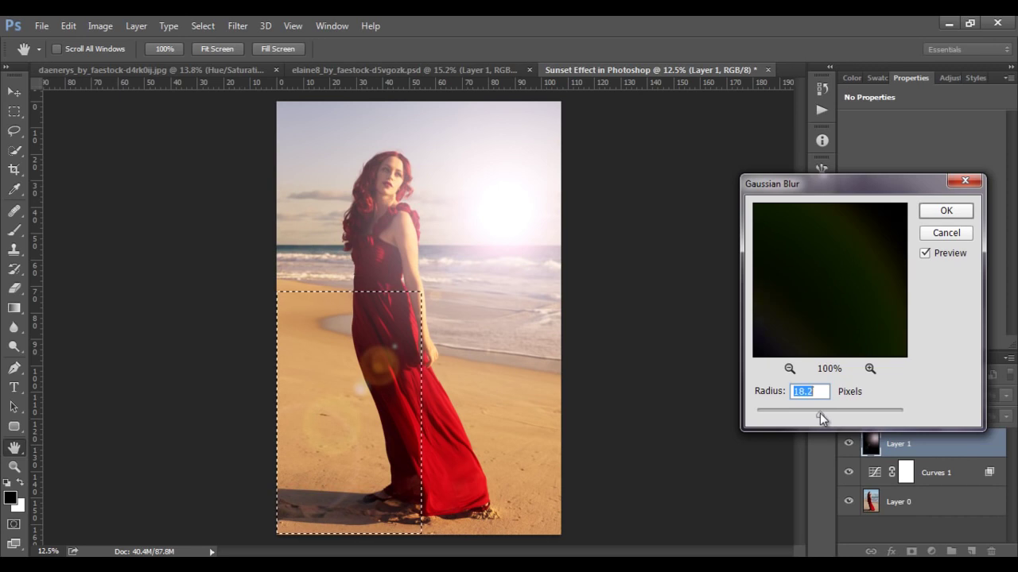
pyautogui.click(946, 211)
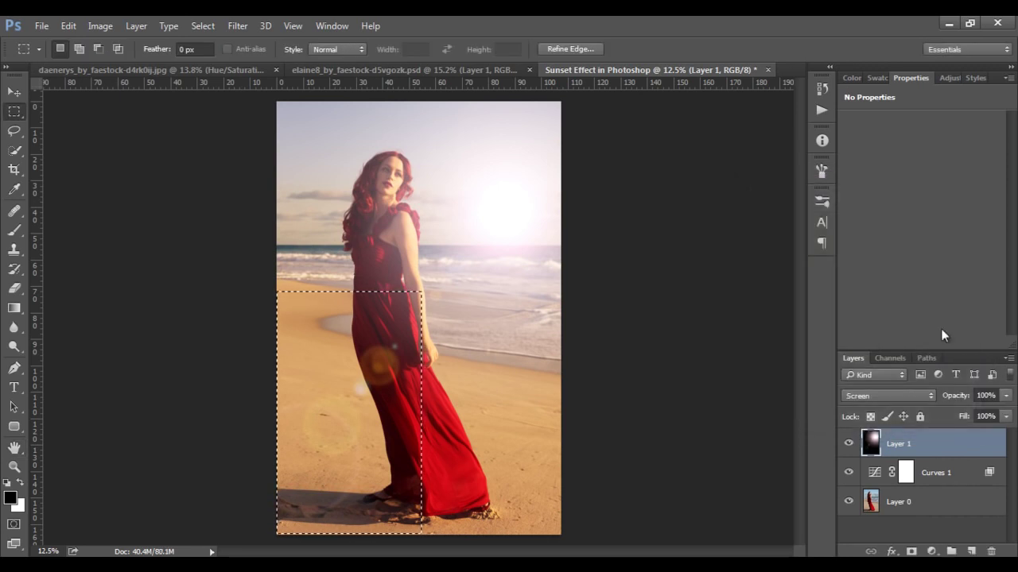
pyautogui.hotkey('ctrl', 'd')
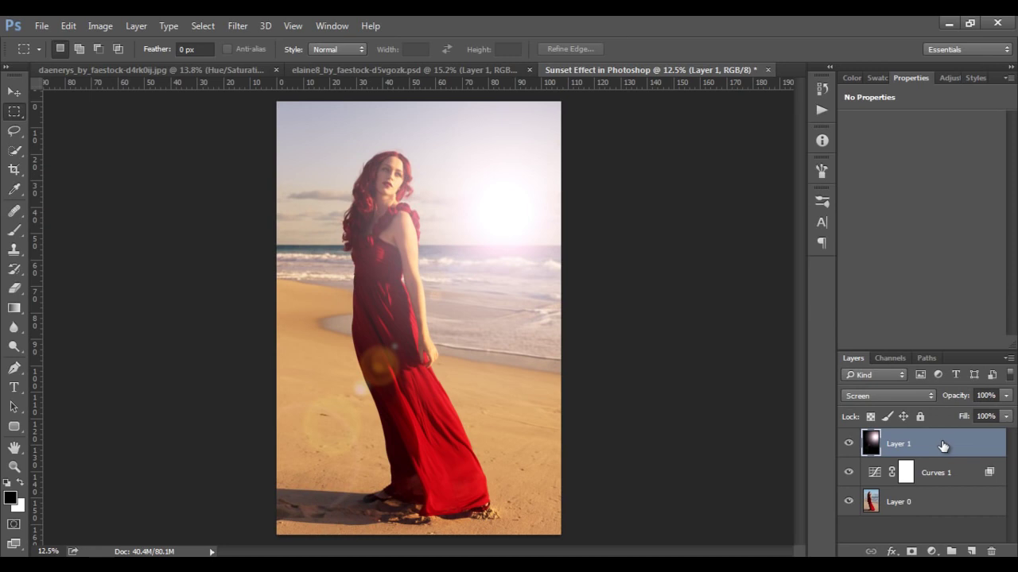
# Sample a peach foreground colour, then colorize Layer 1 via Hue/Saturation at Hue 124, Saturation 41.
pyautogui.press('i')
pyautogui.click(396, 211)
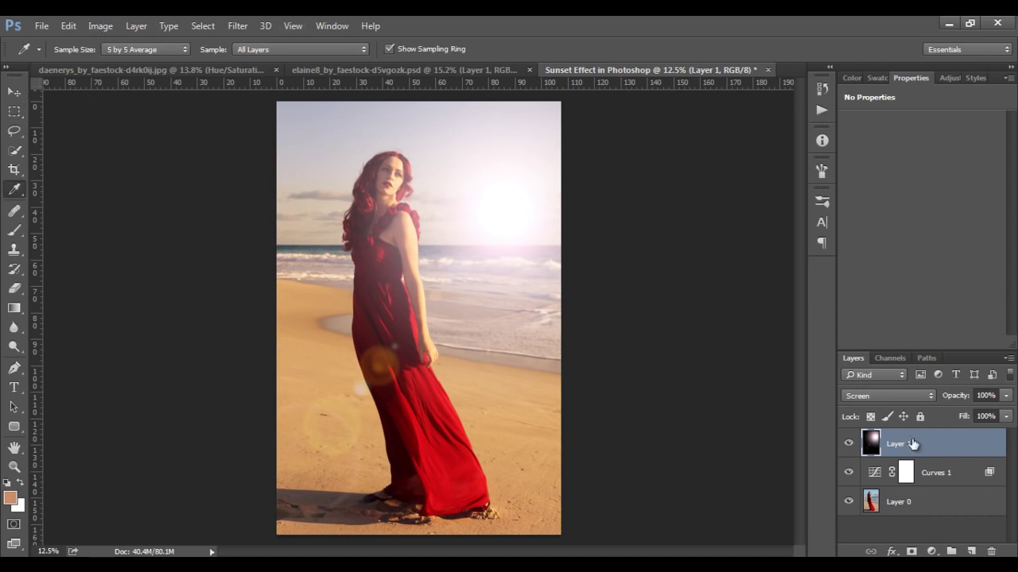
pyautogui.click(101, 26)
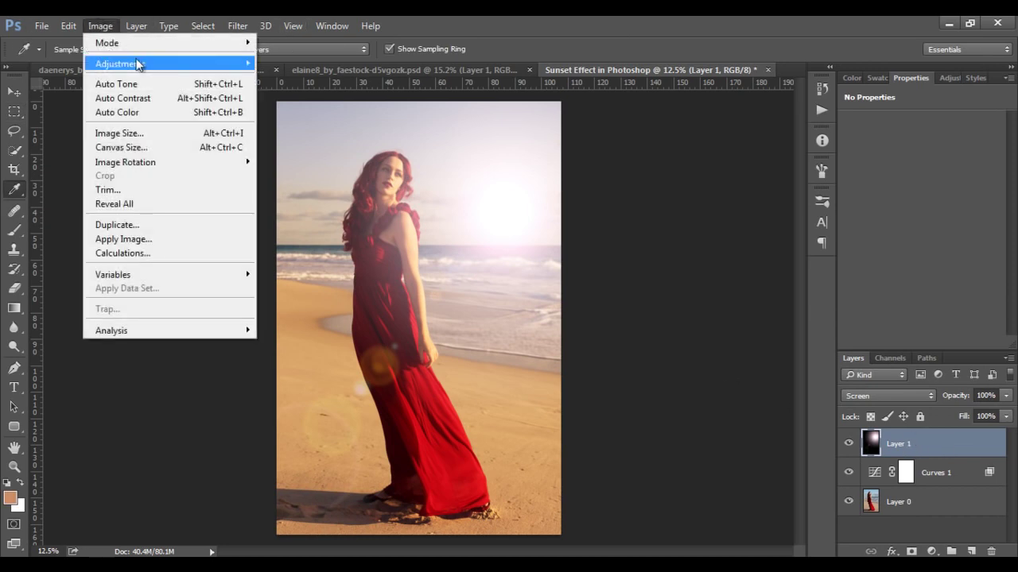
pyautogui.moveTo(119, 63)
pyautogui.click(375, 144)
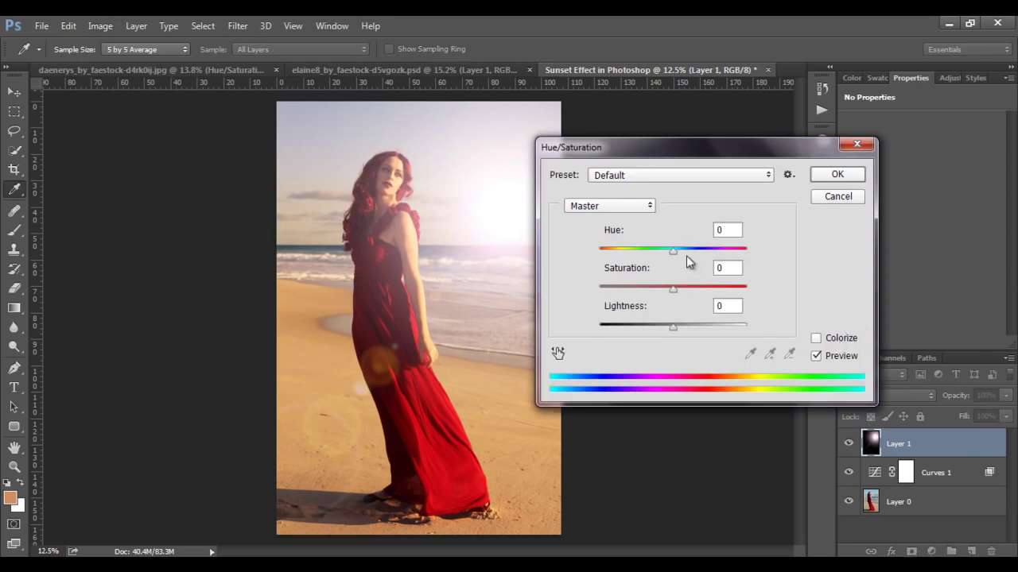
pyautogui.moveTo(672, 252); pyautogui.dragTo(642, 252)
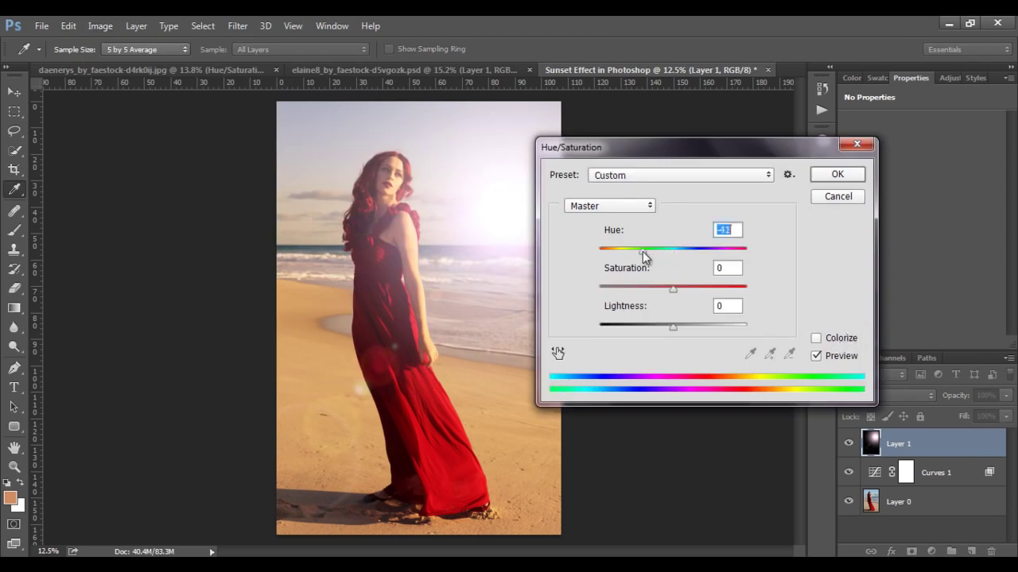
pyautogui.click(815, 338)
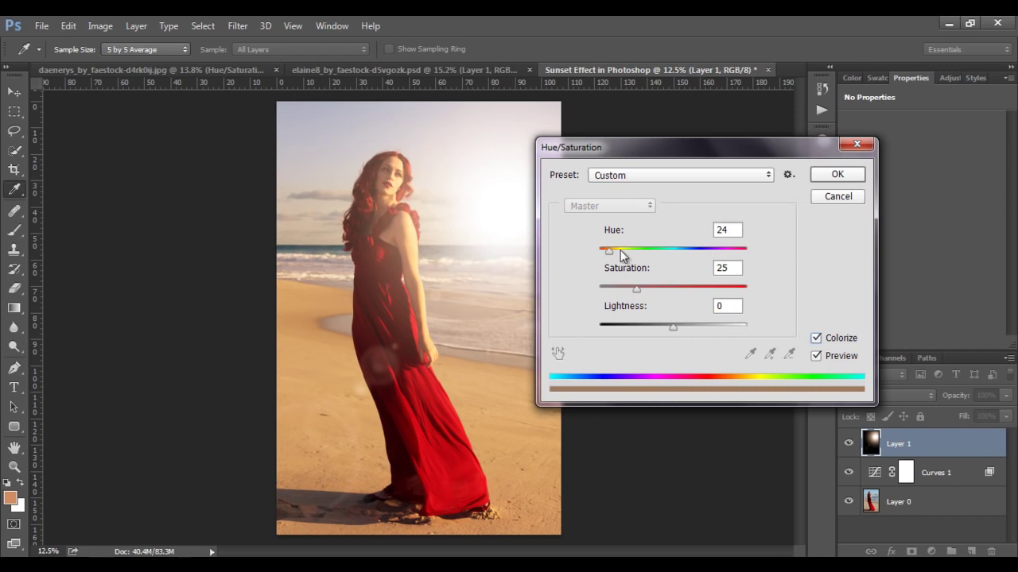
pyautogui.moveTo(620, 251)
pyautogui.mouseDown()
pyautogui.moveTo(659, 253)
pyautogui.moveTo(649, 252)
pyautogui.mouseUp()
pyautogui.moveTo(636, 288); pyautogui.dragTo(660, 289)
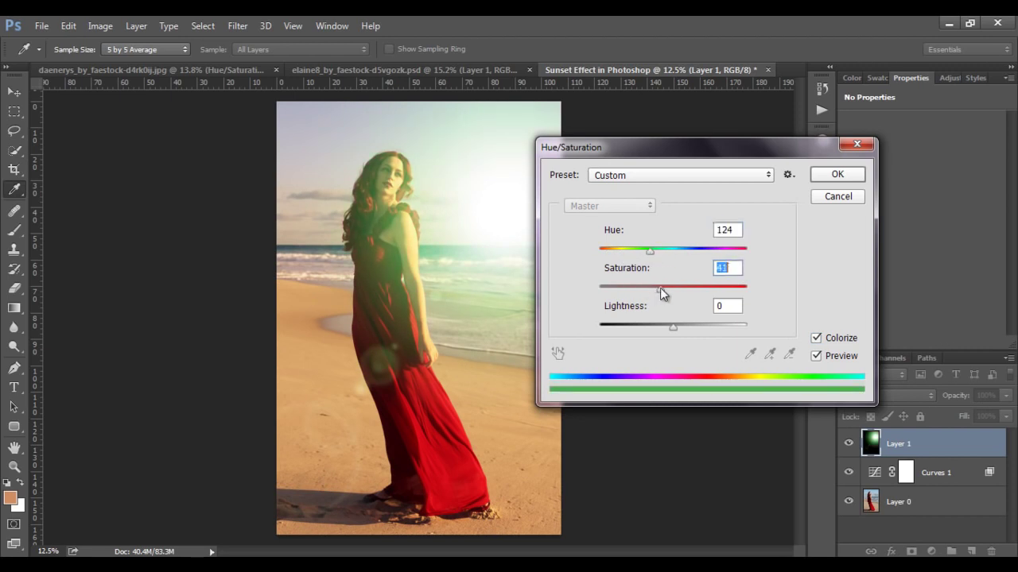
pyautogui.click(831, 177)
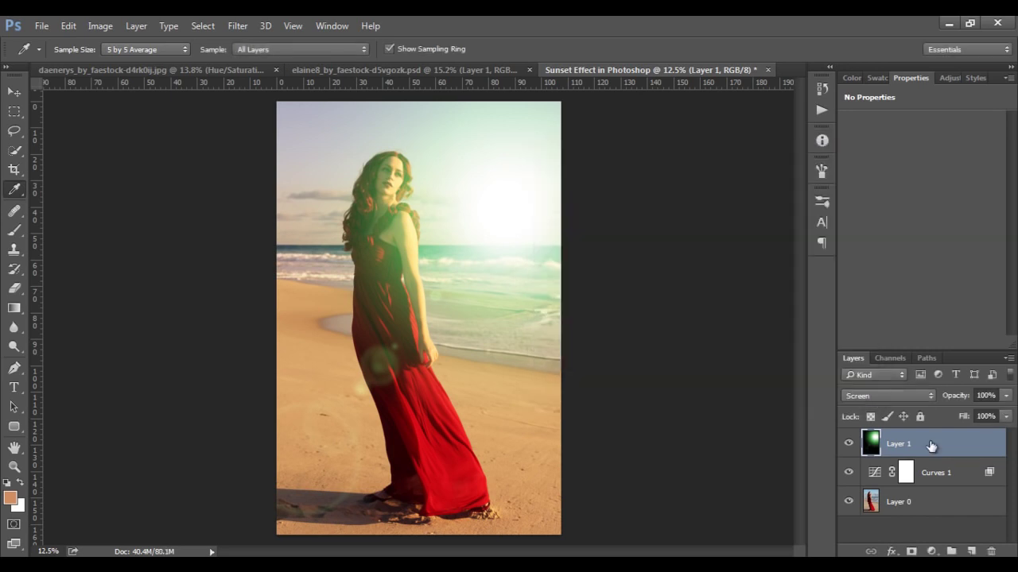
# Free-transform Layer 1 to about 120% scale and 3.7° rotation, nudge it up-right, and commit.
pyautogui.hotkey('ctrl', 't')
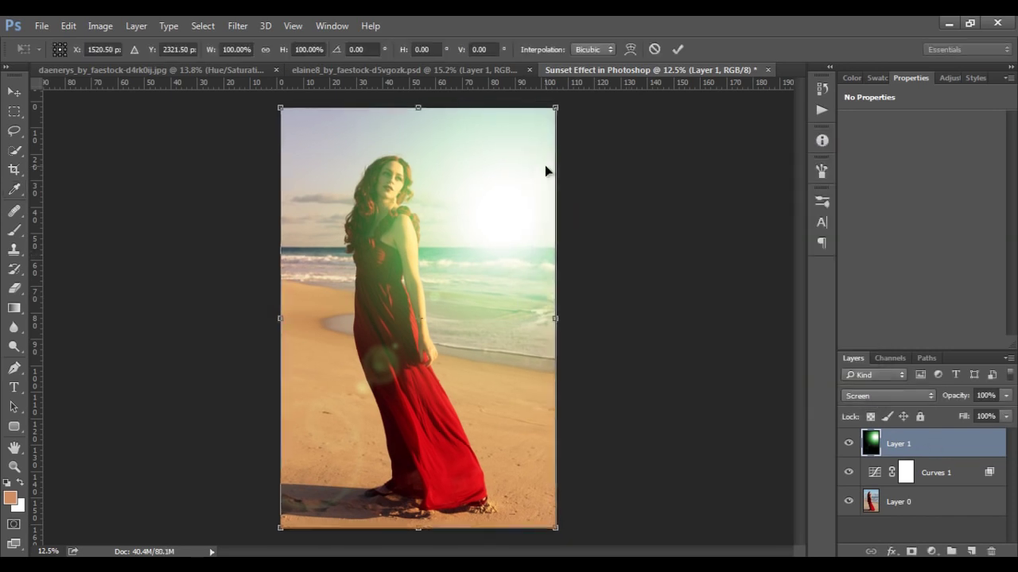
pyautogui.hotkey('ctrl', '-')
pyautogui.moveTo(503, 173); pyautogui.dragTo(524, 140)
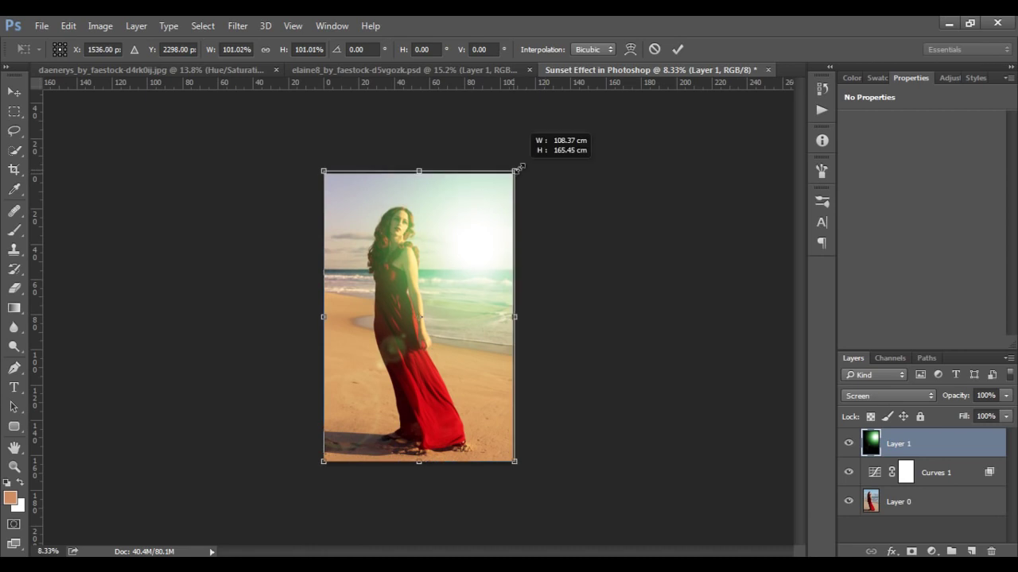
pyautogui.moveTo(619, 403); pyautogui.dragTo(613, 416)
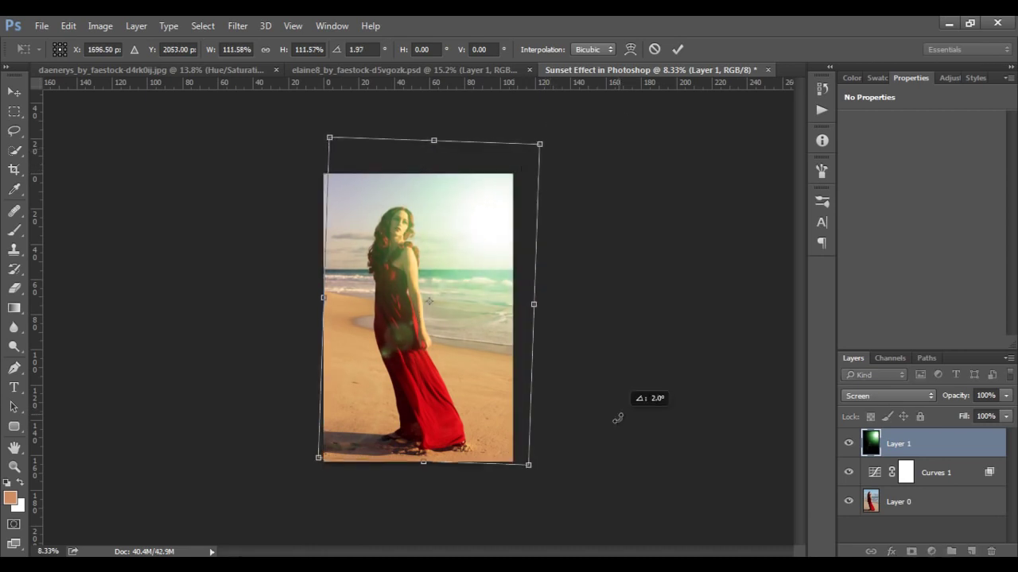
pyautogui.moveTo(509, 399); pyautogui.dragTo(517, 387)
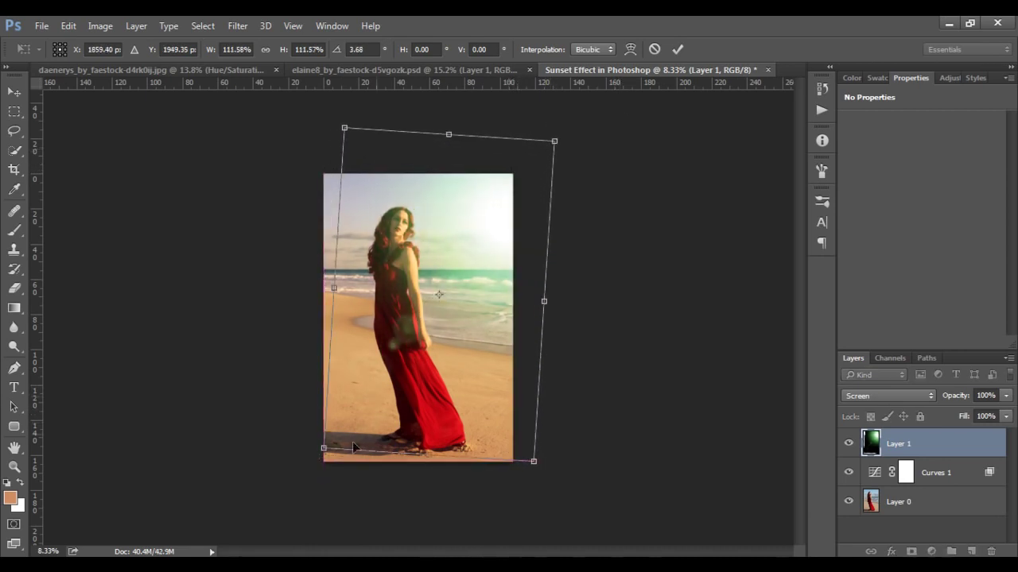
pyautogui.moveTo(325, 447); pyautogui.dragTo(308, 469)
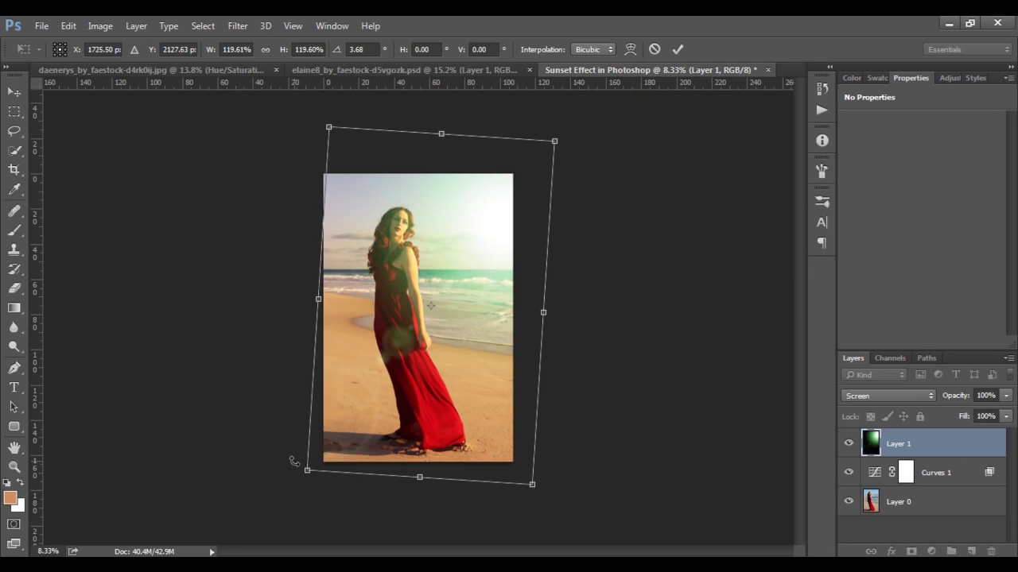
pyautogui.press('Return')
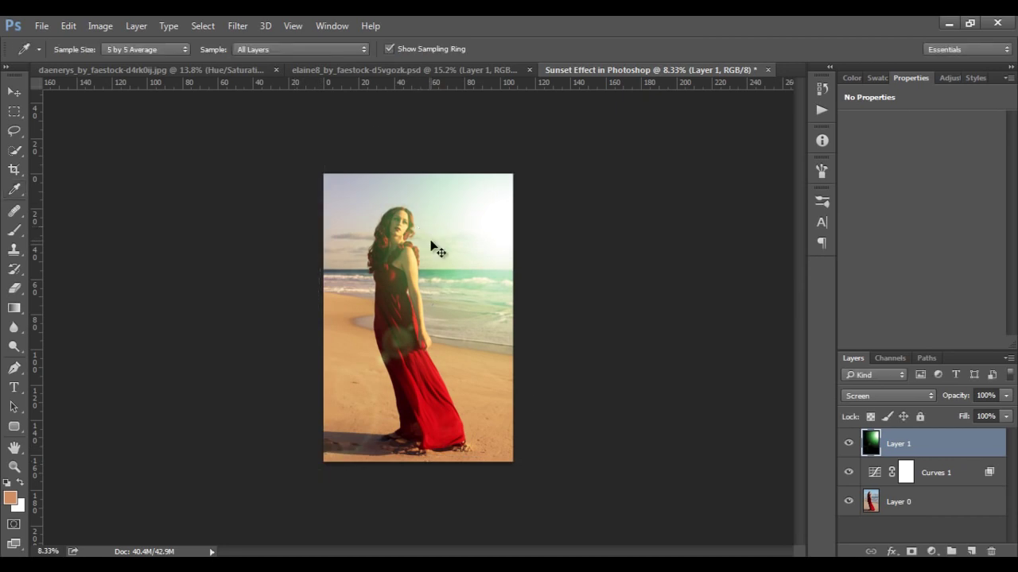
# Fit the image on screen and select the Brush tool with 24% flow.
pyautogui.press('v')
pyautogui.keyDown('alt'); pyautogui.click(848, 443); pyautogui.keyUp('alt')
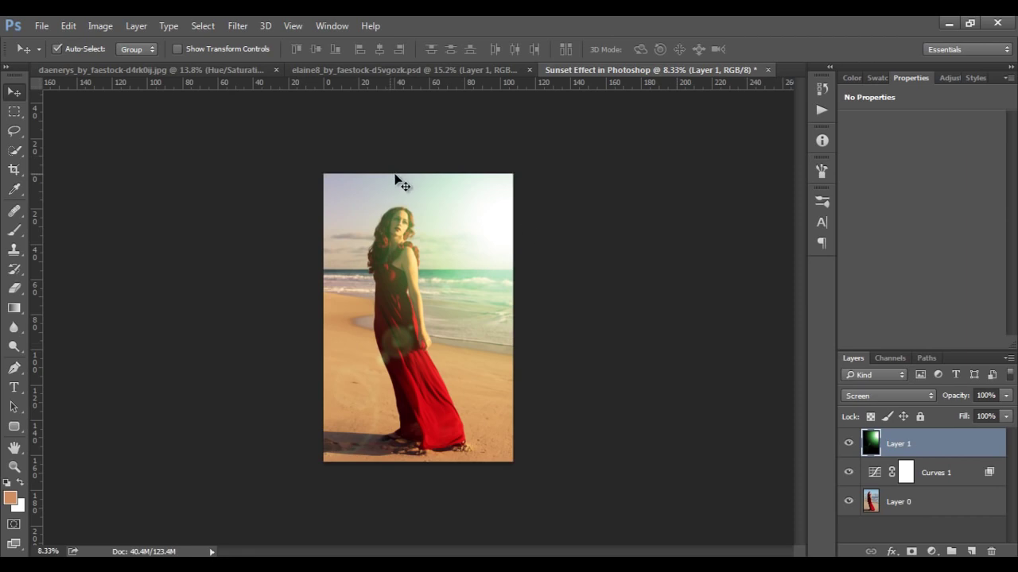
pyautogui.hotkey('ctrl', '0')
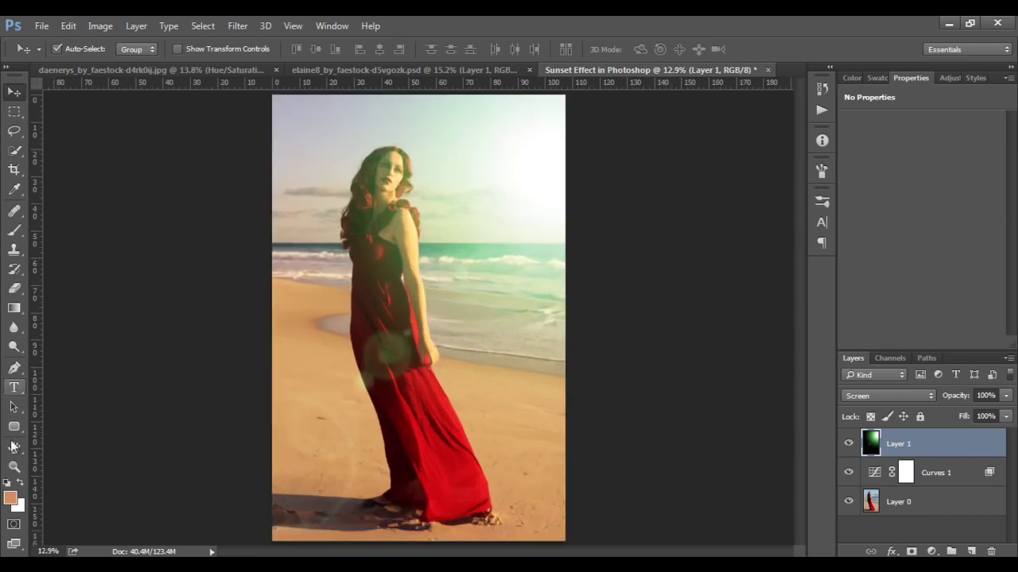
pyautogui.click(13, 230)
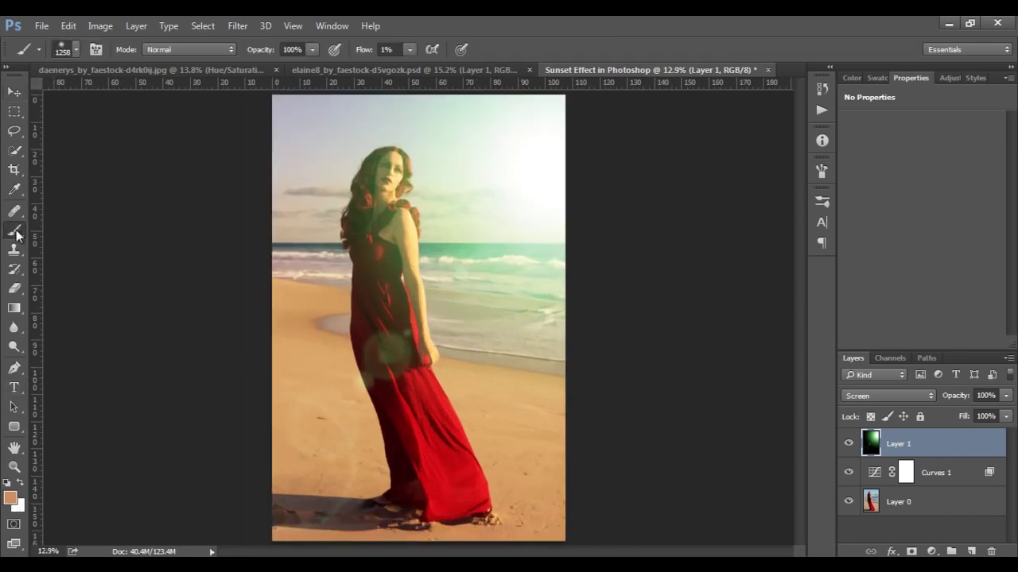
pyautogui.click(366, 50)
pyautogui.press('Return')
# Set the foreground colour to peach #ce8d62 and add an empty Layer 2 above Layer 1.
pyautogui.click(10, 498)
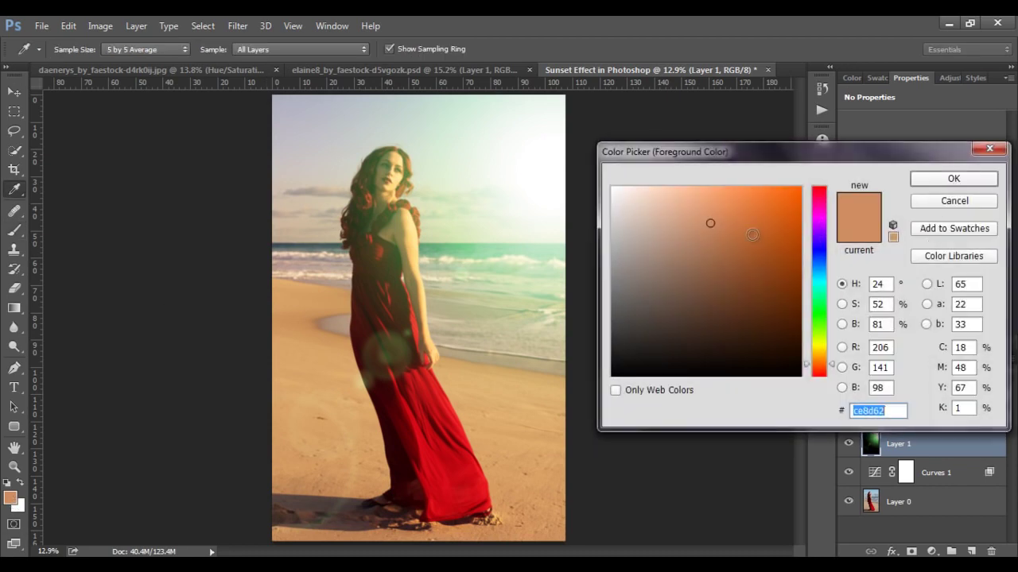
pyautogui.click(900, 411)
pyautogui.click(956, 178)
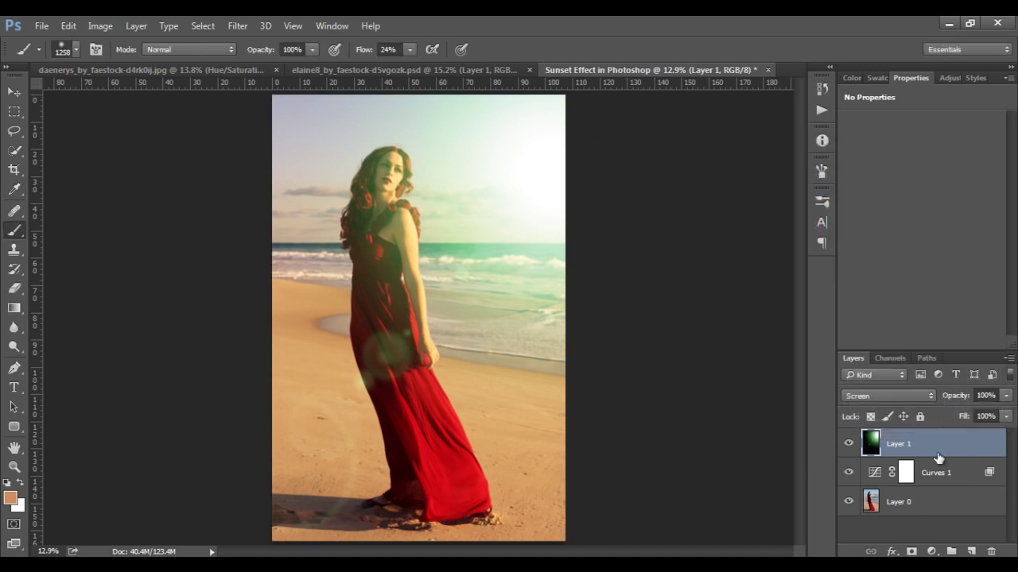
pyautogui.click(972, 551)
pyautogui.click(879, 396)
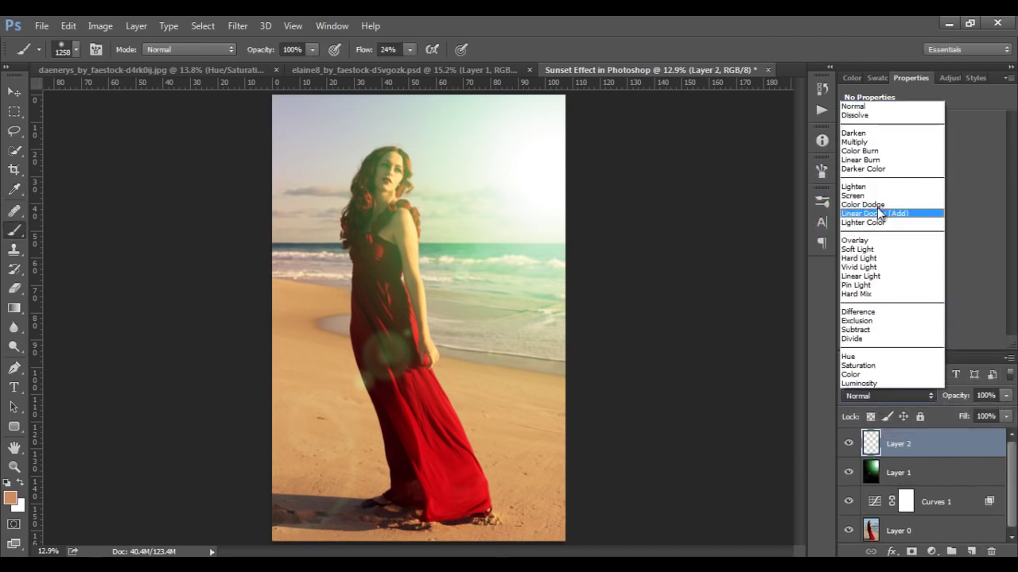
# Set Layer 2 to Color Burn and paint peach over the left sand and dress with a 2300 px brush.
pyautogui.click(875, 151)
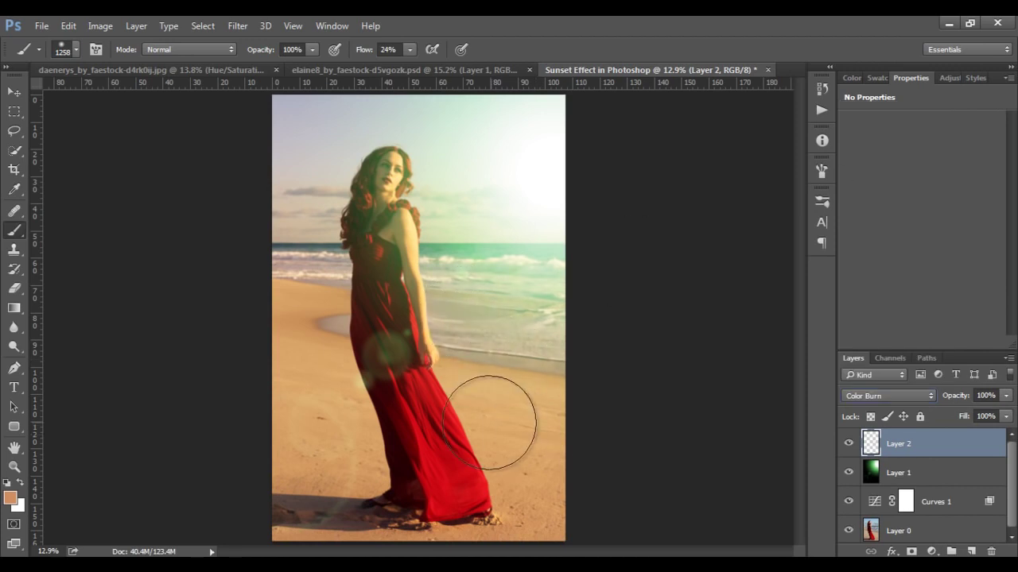
pyautogui.press(']')
pyautogui.press(']')
pyautogui.press(']')
pyautogui.press(']')
pyautogui.press(']')
pyautogui.press(']')
pyautogui.press(']')
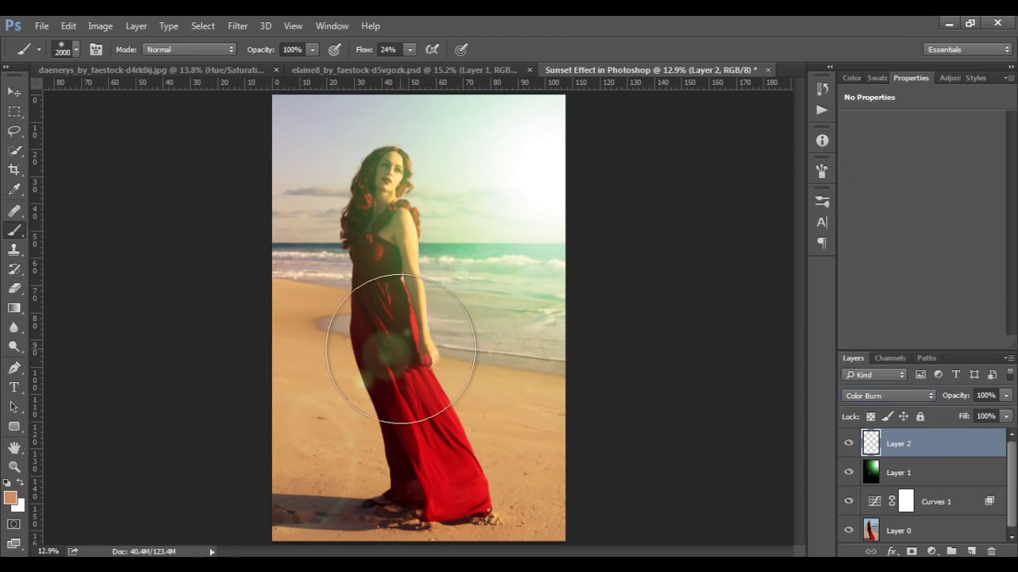
pyautogui.press(']')
pyautogui.press(']')
pyautogui.press(']')
pyautogui.moveTo(303, 310)
pyautogui.mouseDown()
pyautogui.moveTo(340, 420)
pyautogui.moveTo(631, 466)
pyautogui.moveTo(631, 481)
pyautogui.mouseUp()
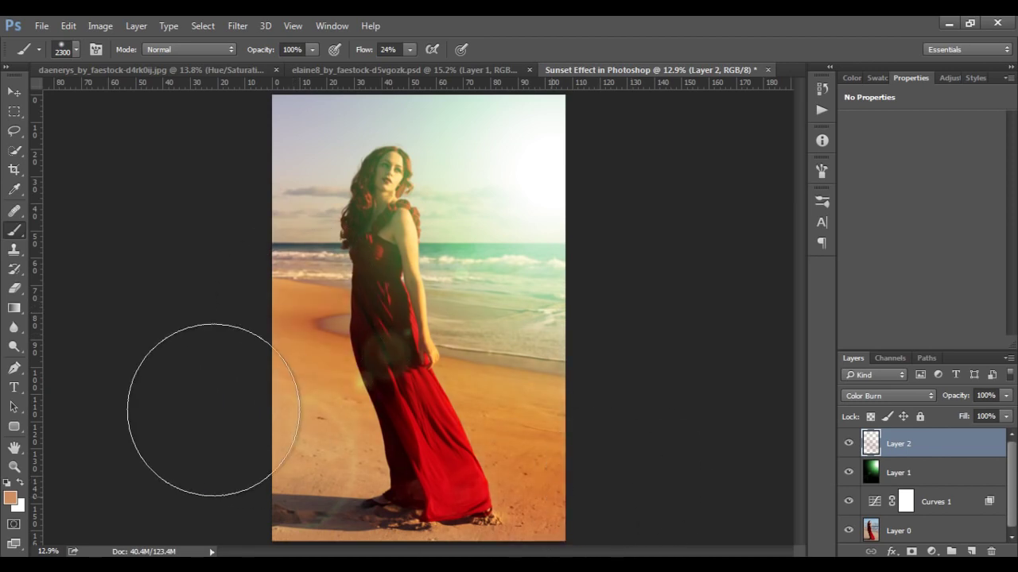
pyautogui.moveTo(199, 405); pyautogui.dragTo(236, 413)
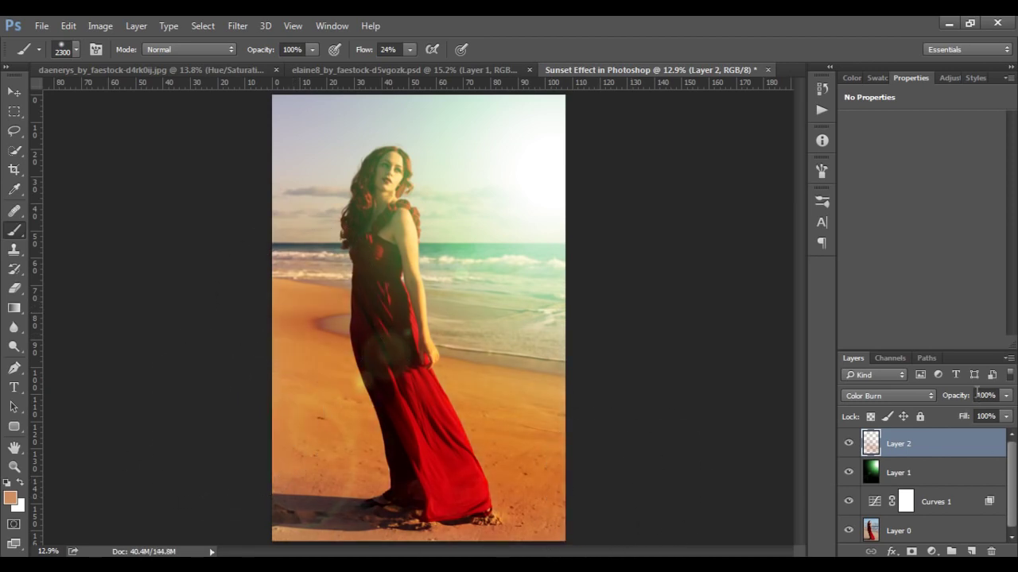
# Lower Layer 2's opacity to 46% and toggle it to compare.
pyautogui.moveTo(944, 399); pyautogui.dragTo(922, 404)
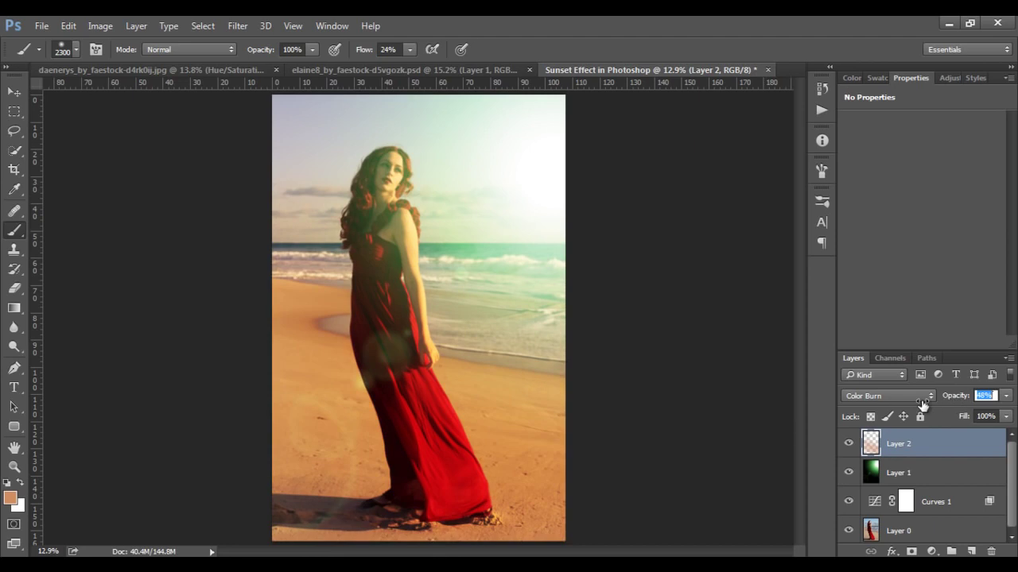
pyautogui.click(848, 444)
pyautogui.click(849, 444)
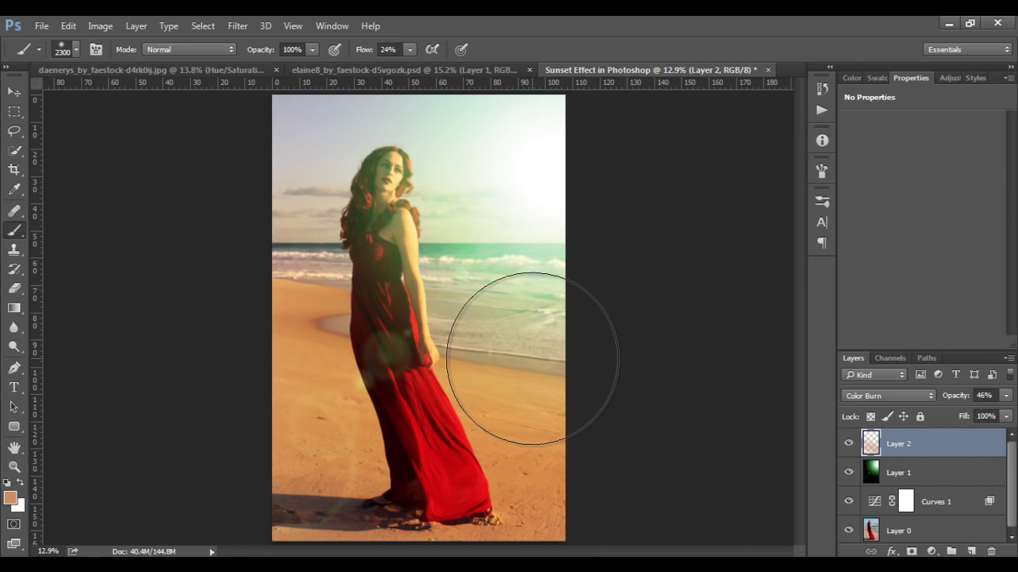
pyautogui.press('v')
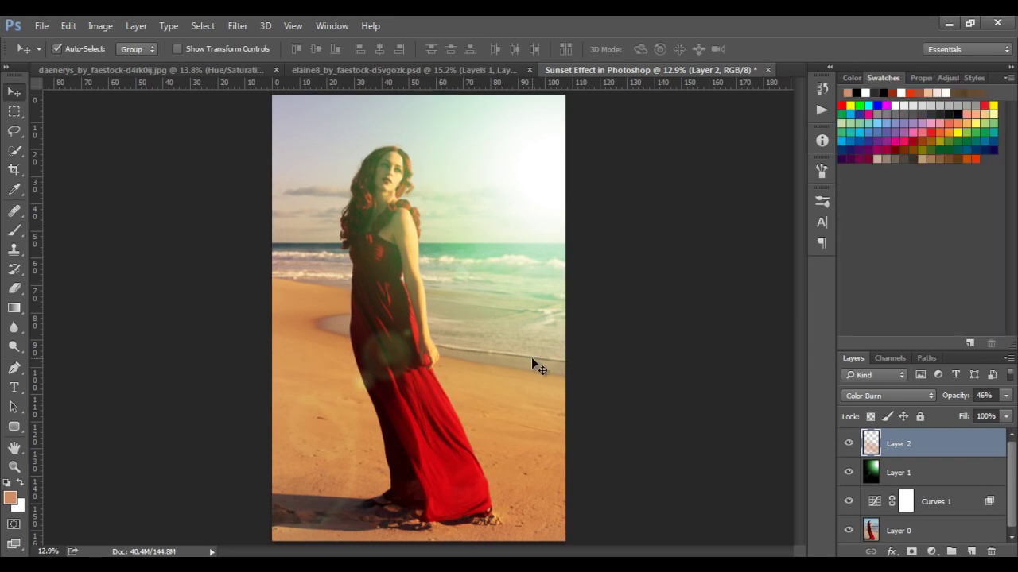
# Add a Levels adjustment layer with the black input at 11, then toggle it to compare.
pyautogui.click(931, 551)
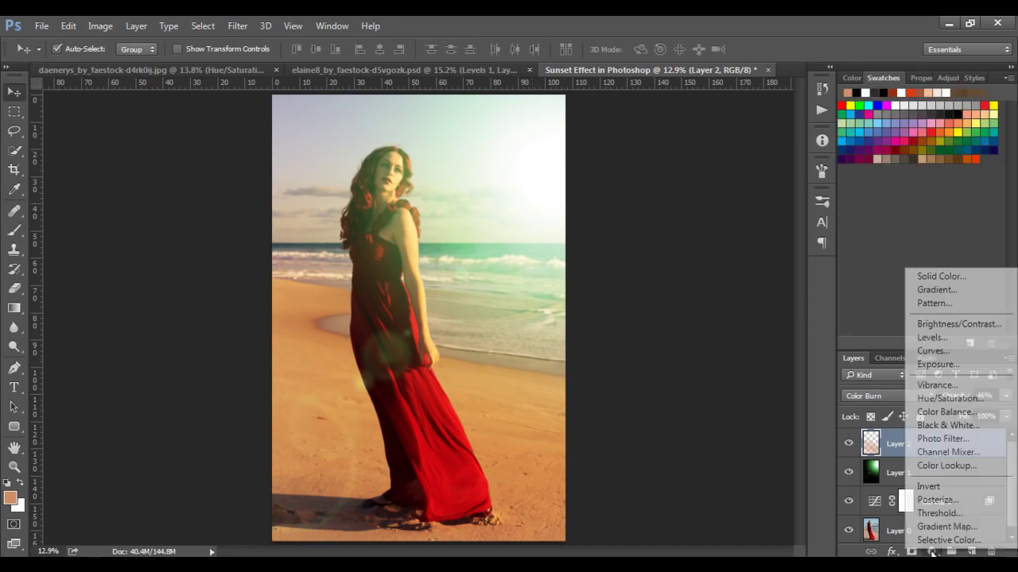
pyautogui.click(928, 337)
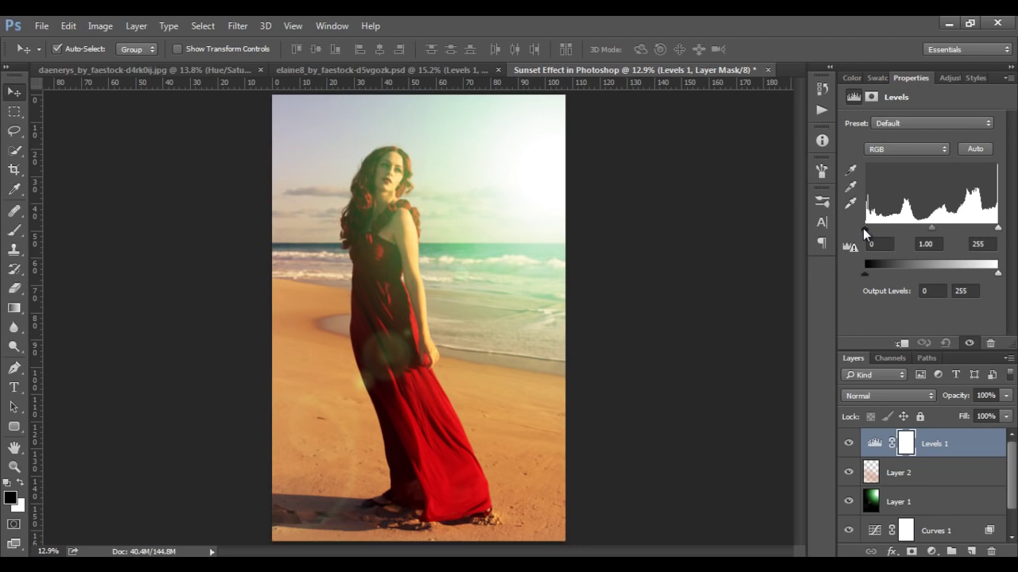
pyautogui.moveTo(864, 231); pyautogui.dragTo(868, 233)
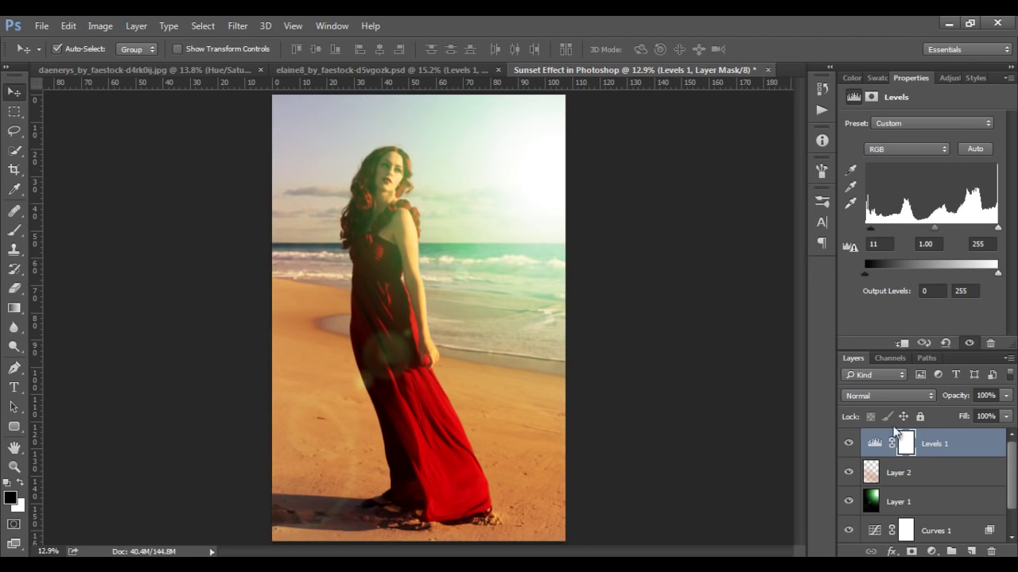
pyautogui.click(848, 444)
pyautogui.click(847, 444)
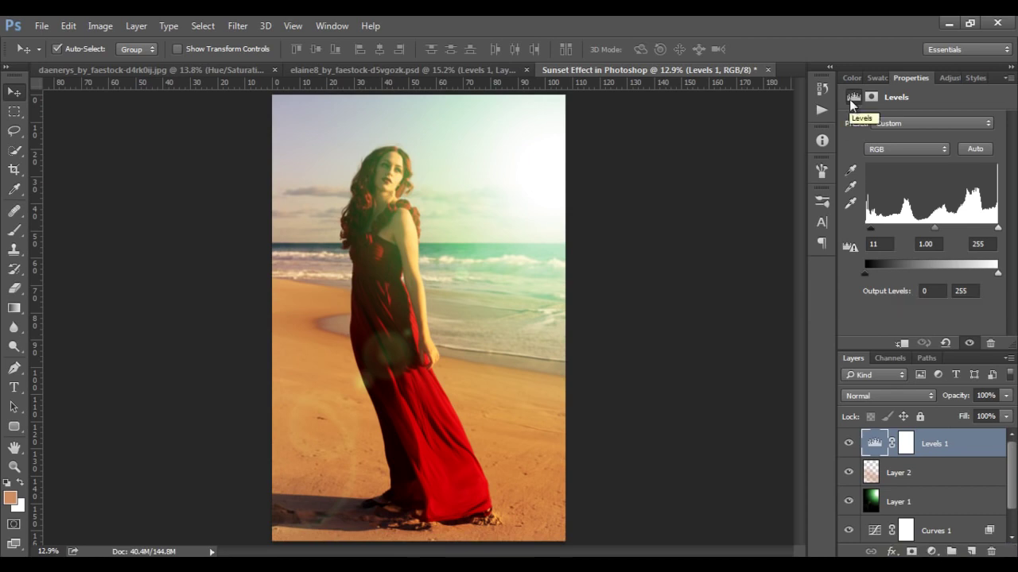
pyautogui.click(883, 78)
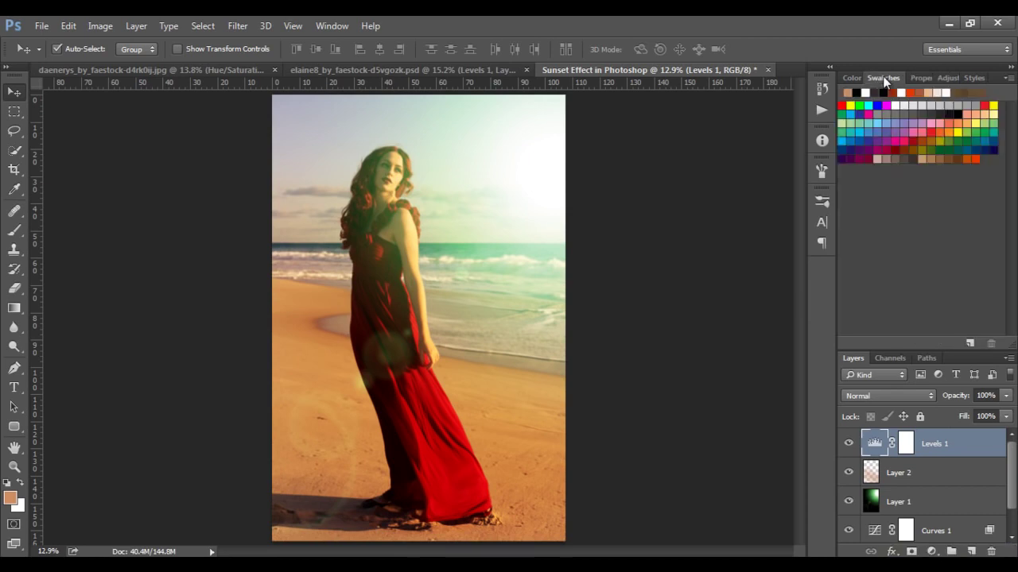
# Set the foreground colour to orange-red #e83900 from the Swatches.
pyautogui.click(974, 159)
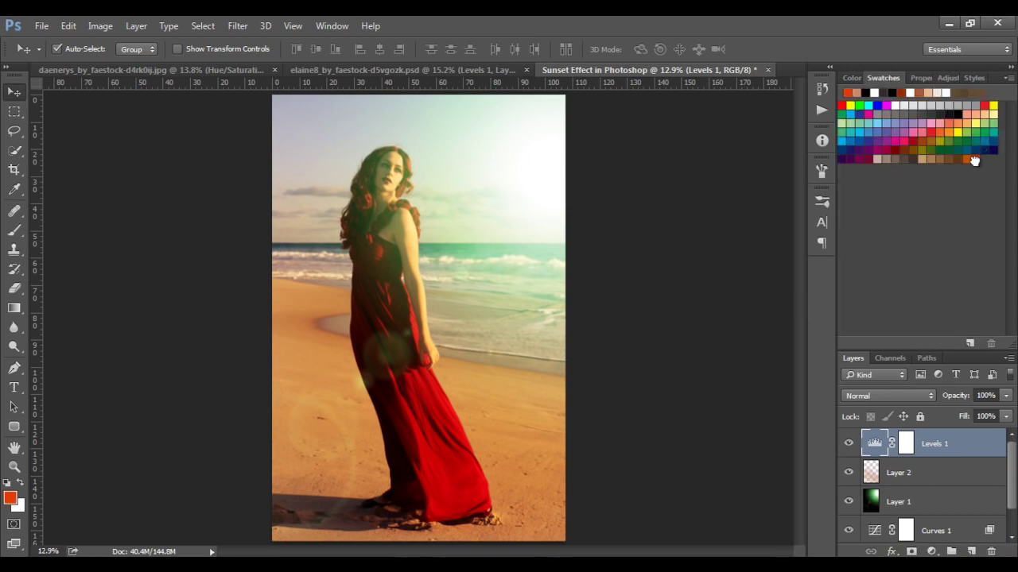
pyautogui.click(11, 499)
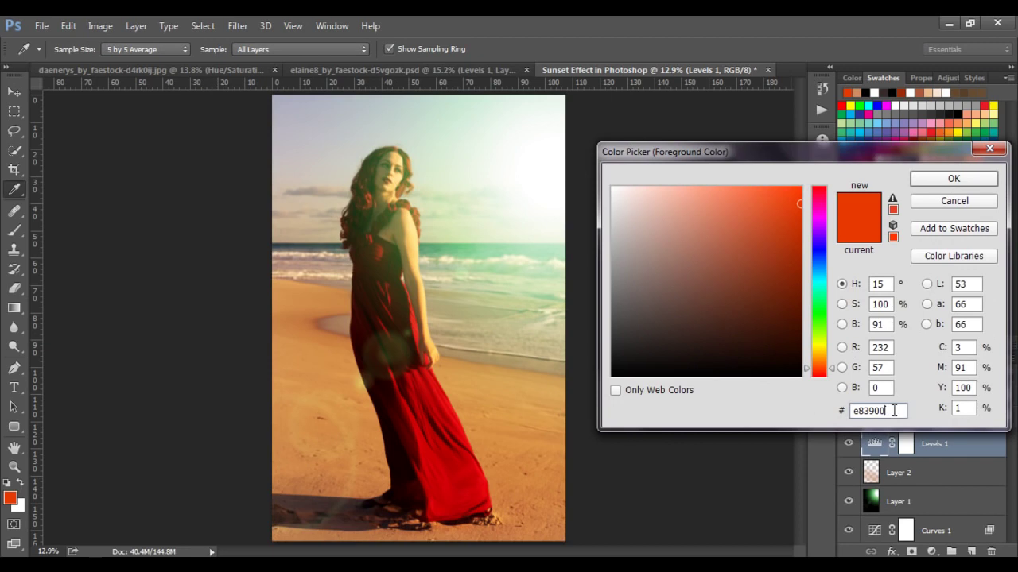
pyautogui.moveTo(881, 412); pyautogui.dragTo(793, 418)
pyautogui.click(930, 182)
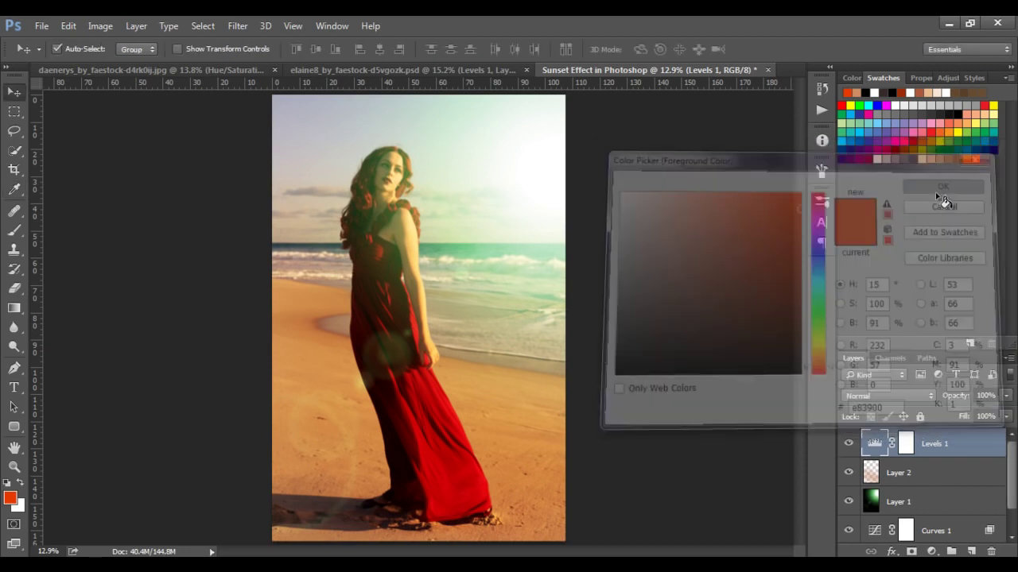
# Add a Gradient Fill layer at angle -129.81° and 130% scale.
pyautogui.click(931, 552)
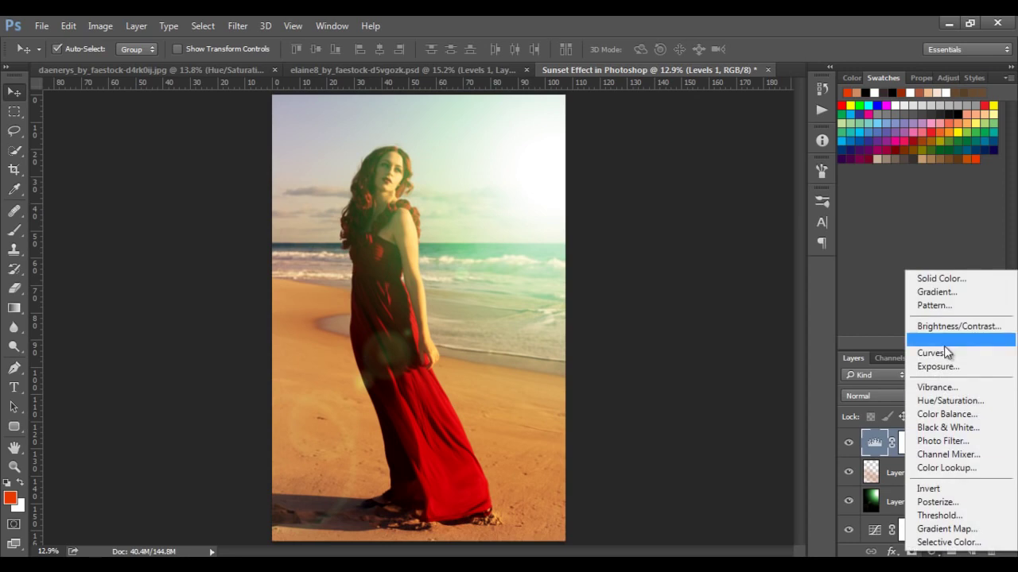
pyautogui.click(936, 294)
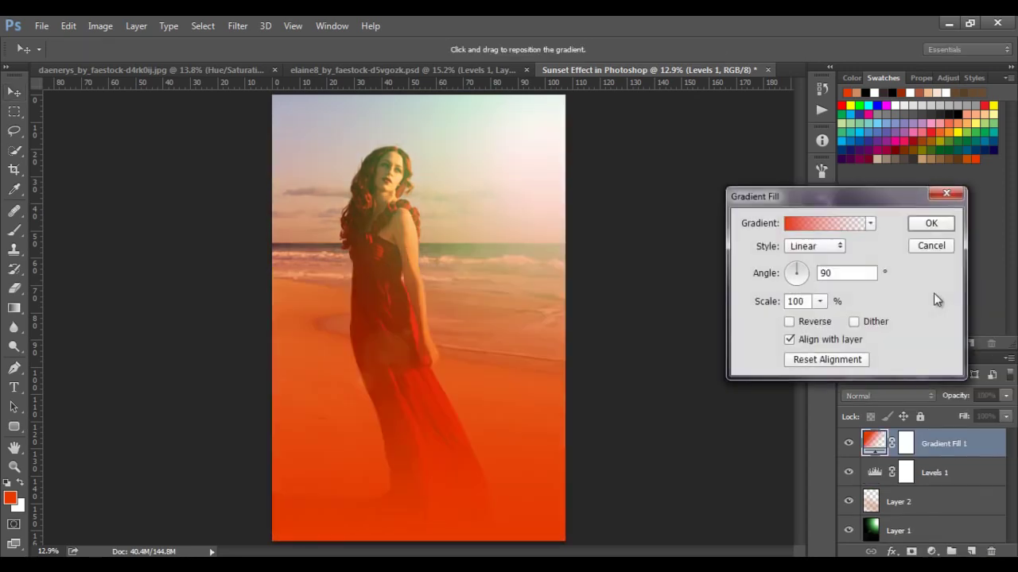
pyautogui.moveTo(799, 277); pyautogui.dragTo(789, 299)
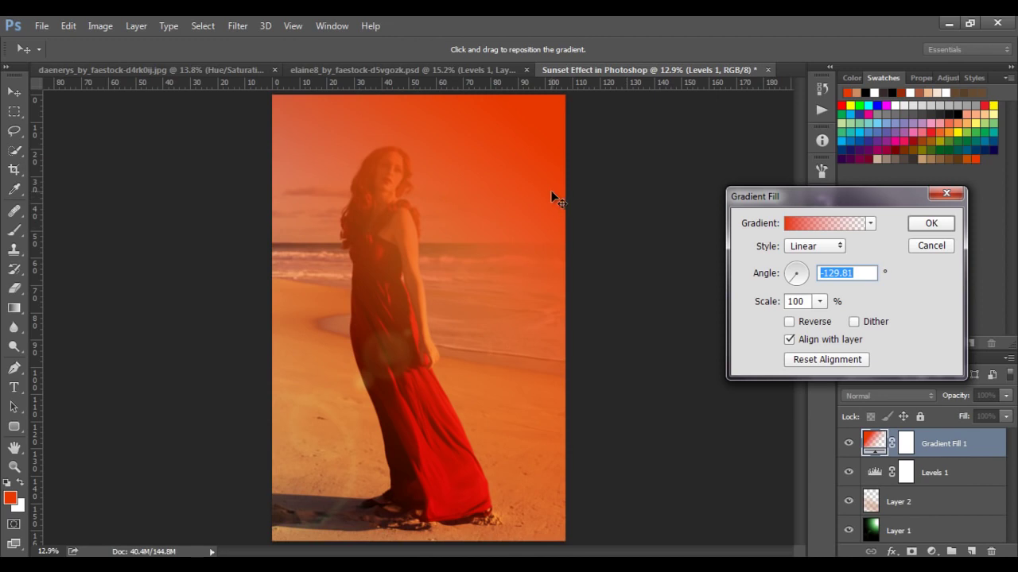
pyautogui.click(819, 302)
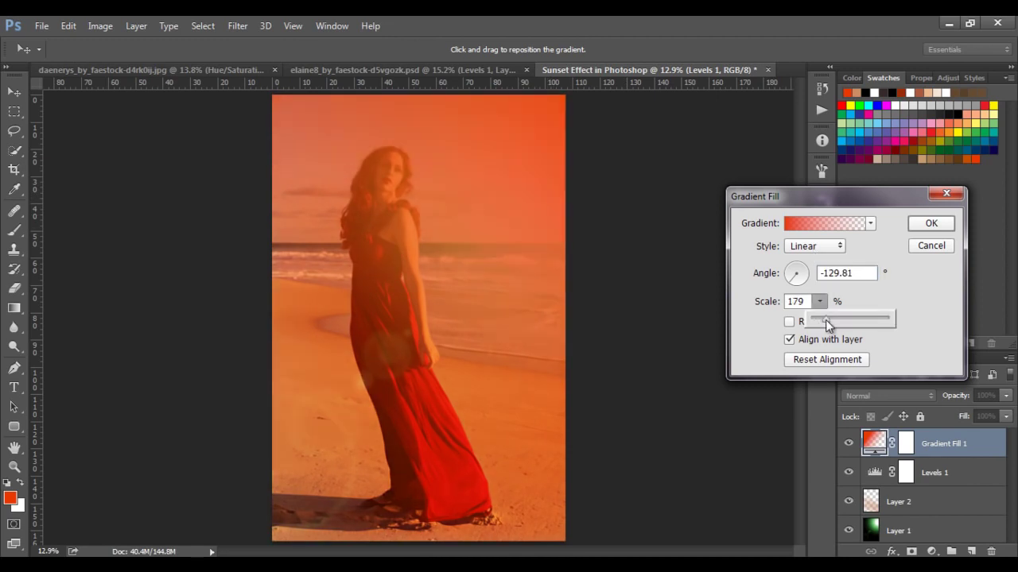
pyautogui.moveTo(827, 321); pyautogui.dragTo(822, 320)
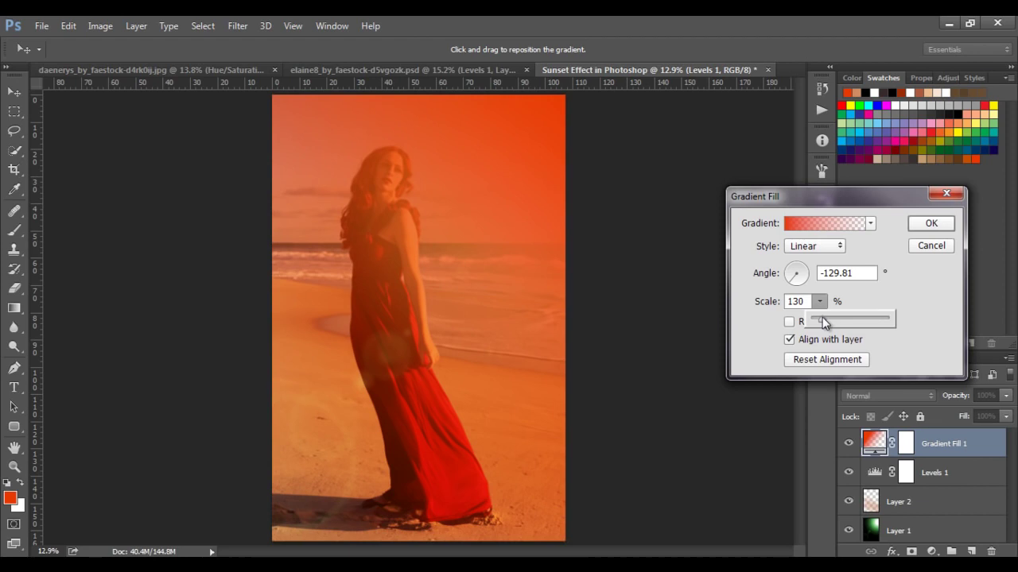
pyautogui.click(920, 226)
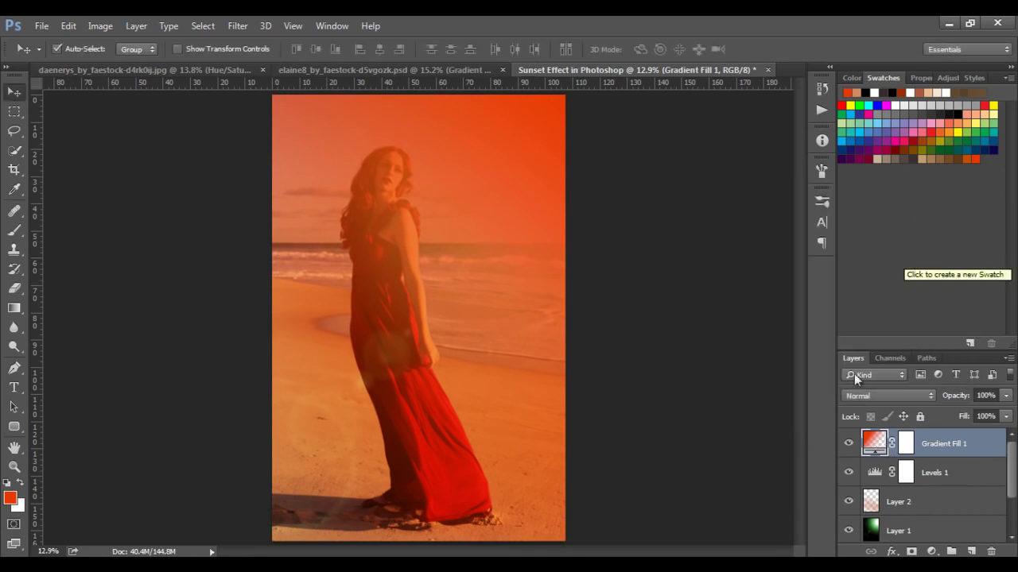
pyautogui.click(848, 395)
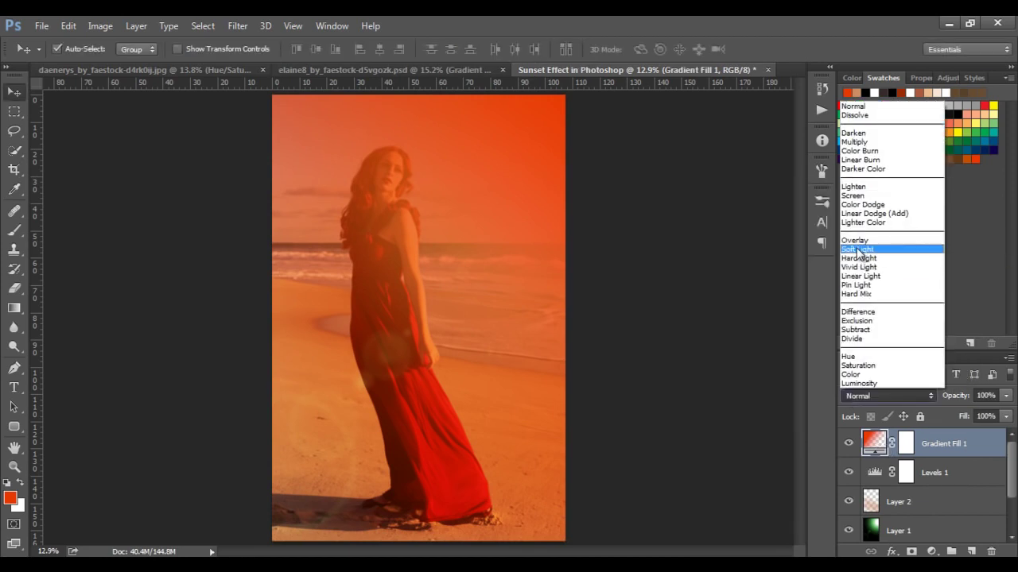
# Blend Gradient Fill 1 in Soft Light and set its gradient scale to 110%.
pyautogui.click(857, 249)
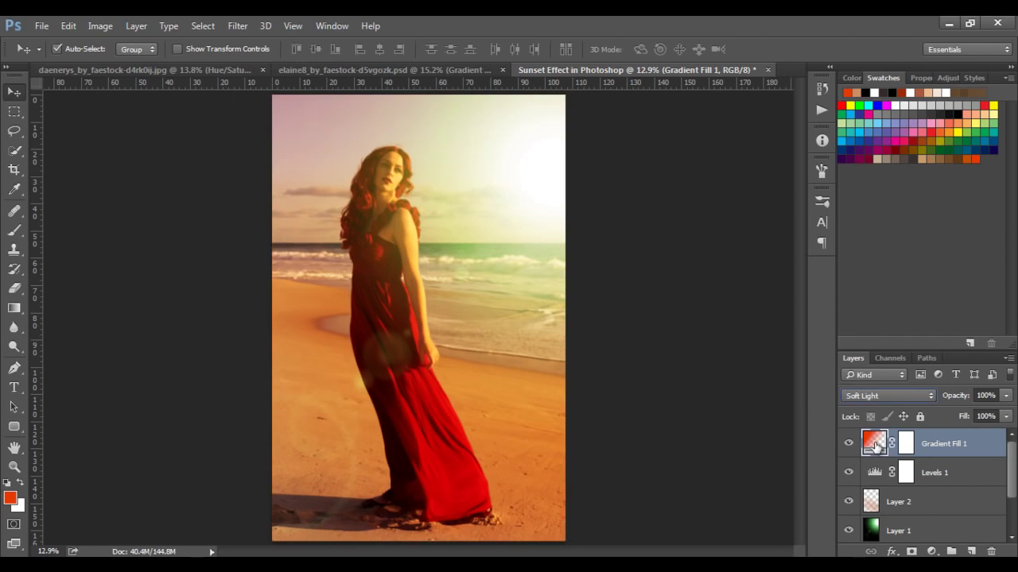
pyautogui.doubleClick(875, 442)
pyautogui.moveTo(798, 194); pyautogui.dragTo(794, 162)
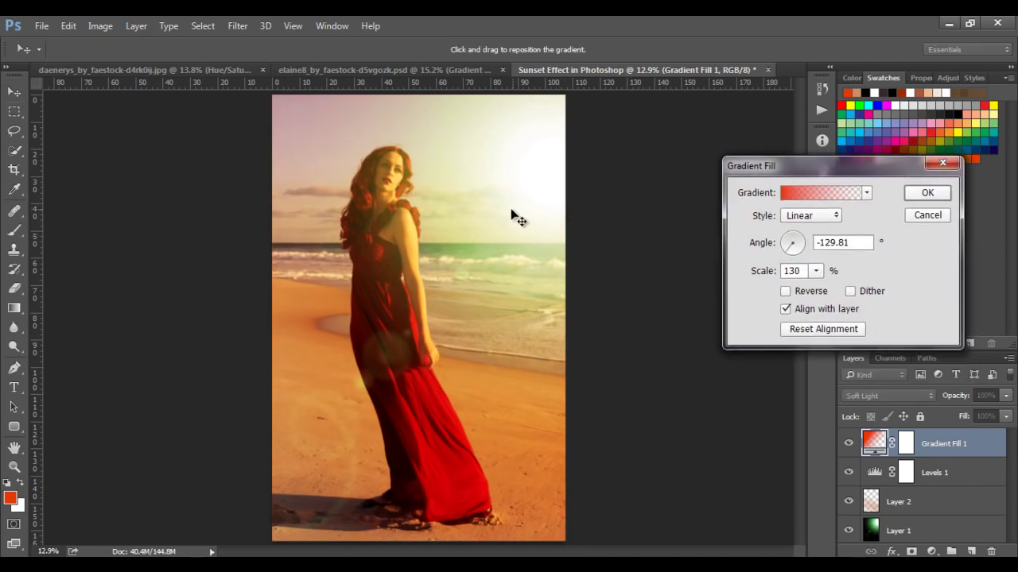
pyautogui.click(816, 272)
pyautogui.moveTo(816, 288); pyautogui.dragTo(810, 290)
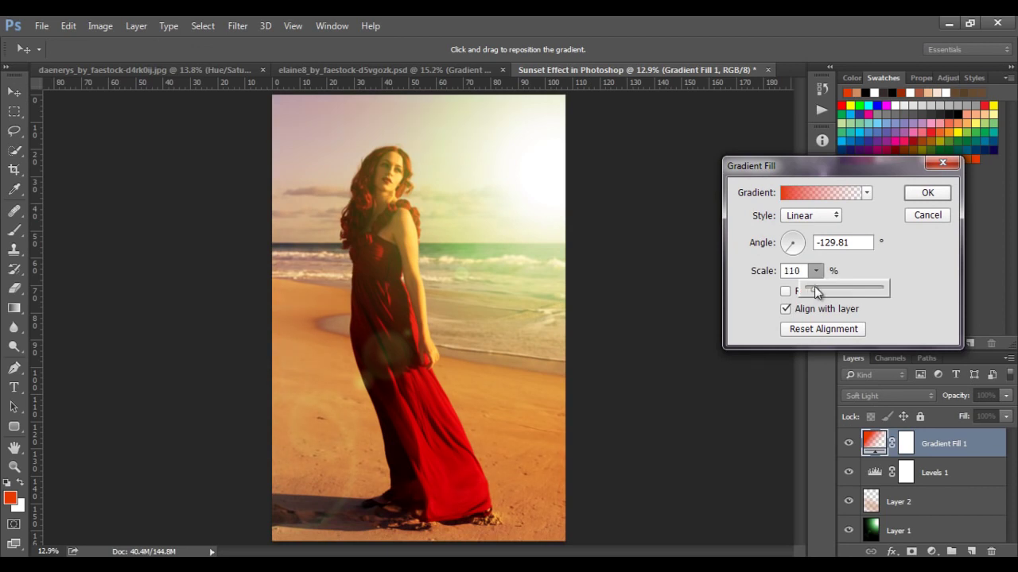
pyautogui.click(915, 195)
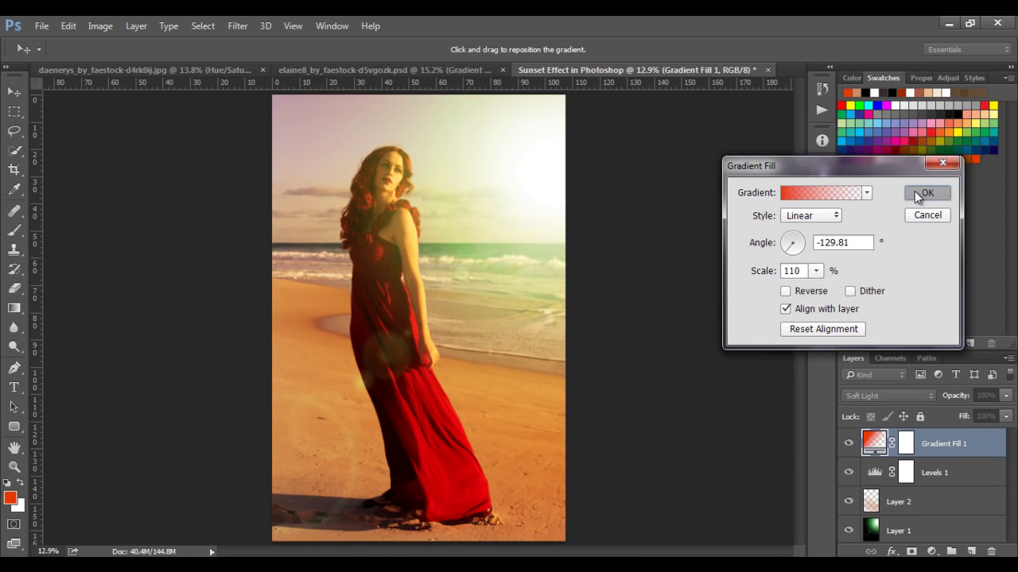
# Toggle Gradient Fill 1 to compare, then add a new Layer 3 in Linear Dodge (Add).
pyautogui.click(849, 445)
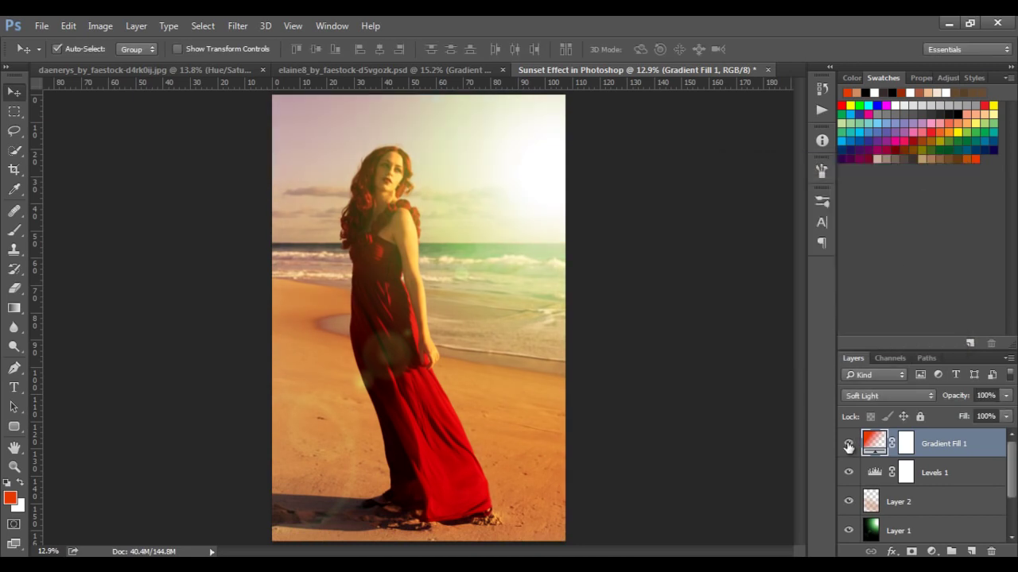
pyautogui.click(848, 445)
pyautogui.click(849, 444)
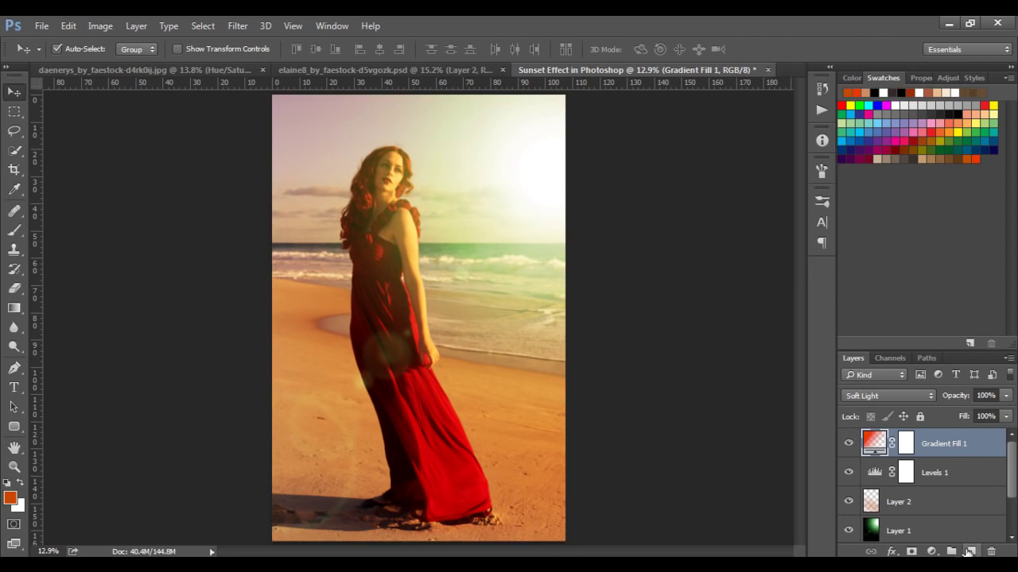
pyautogui.click(968, 550)
pyautogui.click(893, 395)
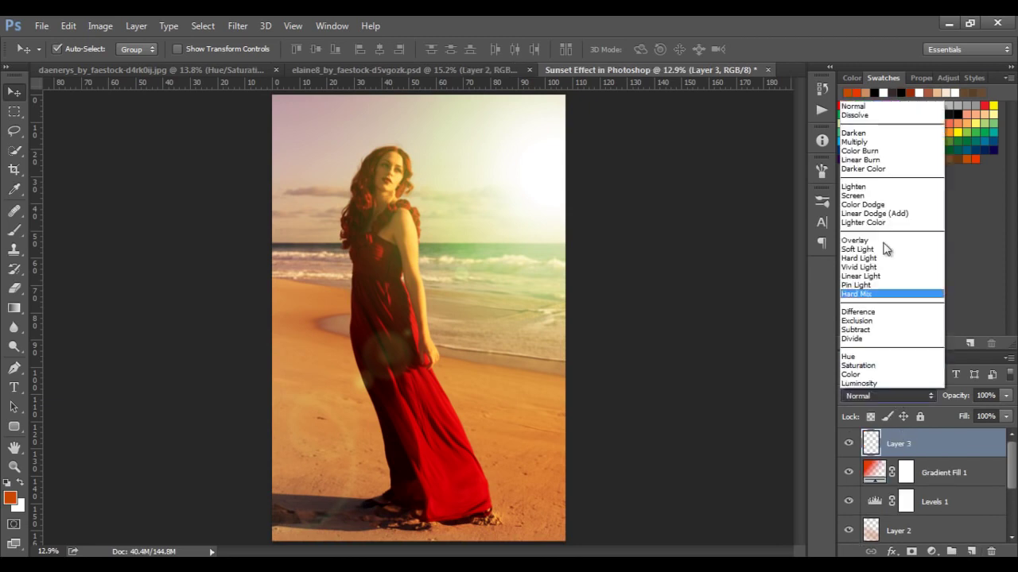
pyautogui.click(875, 215)
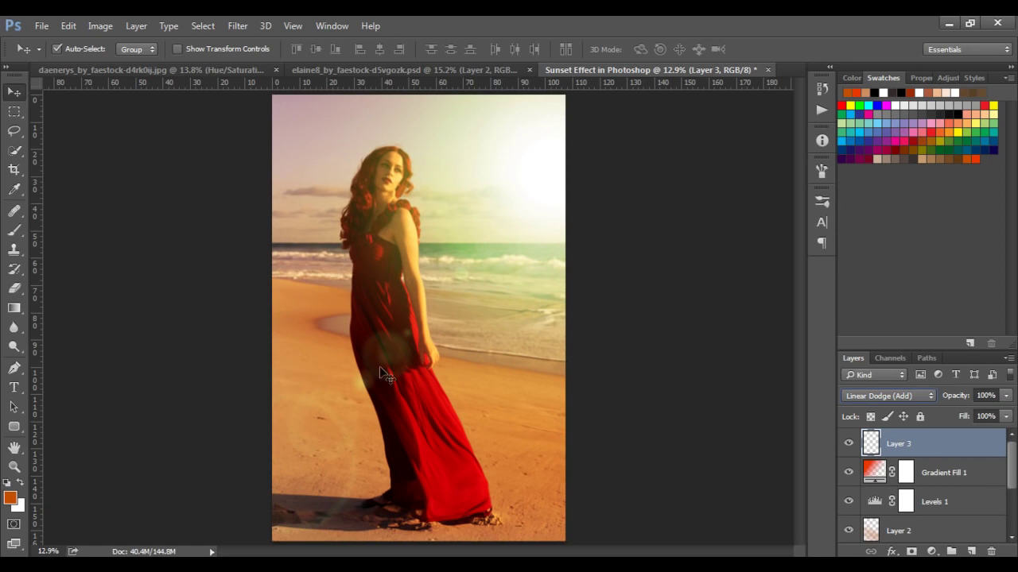
pyautogui.click(14, 230)
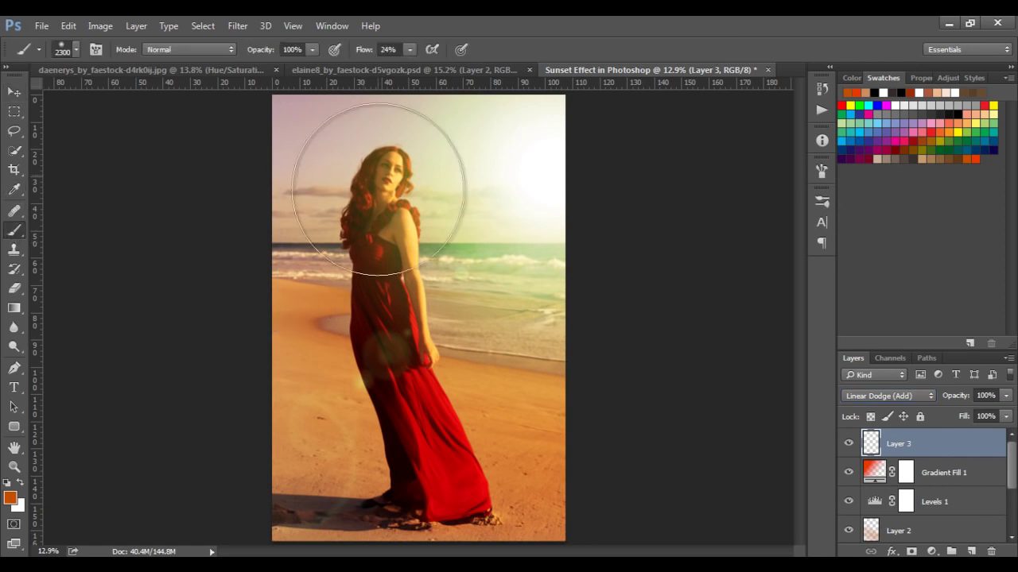
# Raise brush flow to 100% and set a deep rust foreground colour (952d0b).
pyautogui.moveTo(366, 49); pyautogui.dragTo(481, 61)
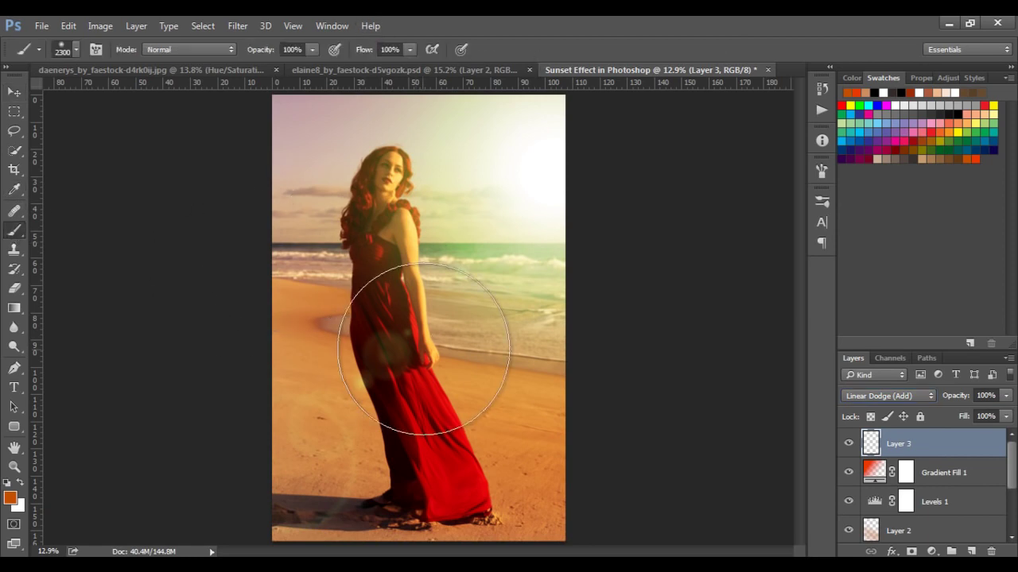
pyautogui.keyDown('alt'); pyautogui.click(520, 286); pyautogui.keyUp('alt')
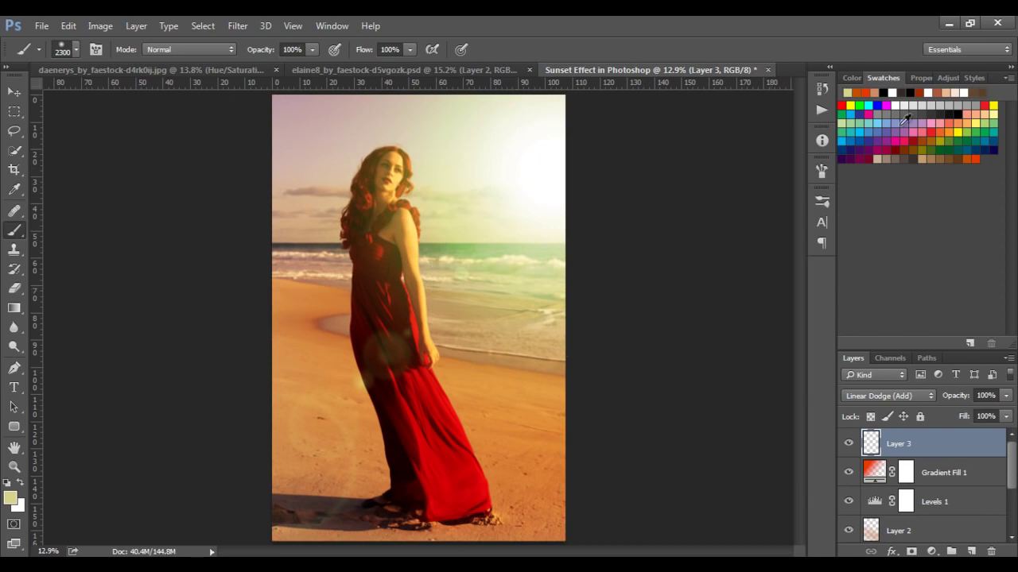
pyautogui.click(975, 158)
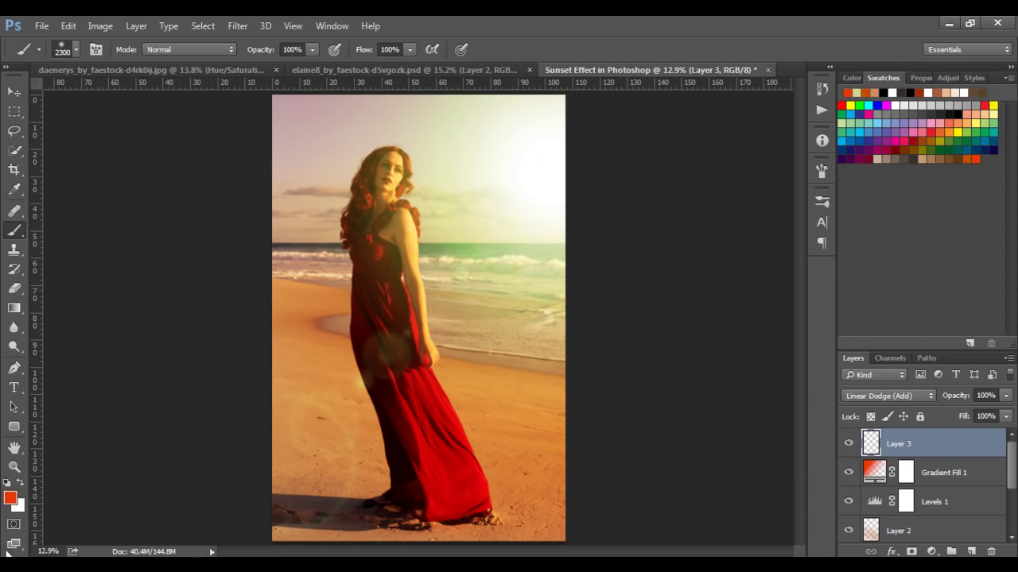
pyautogui.click(10, 499)
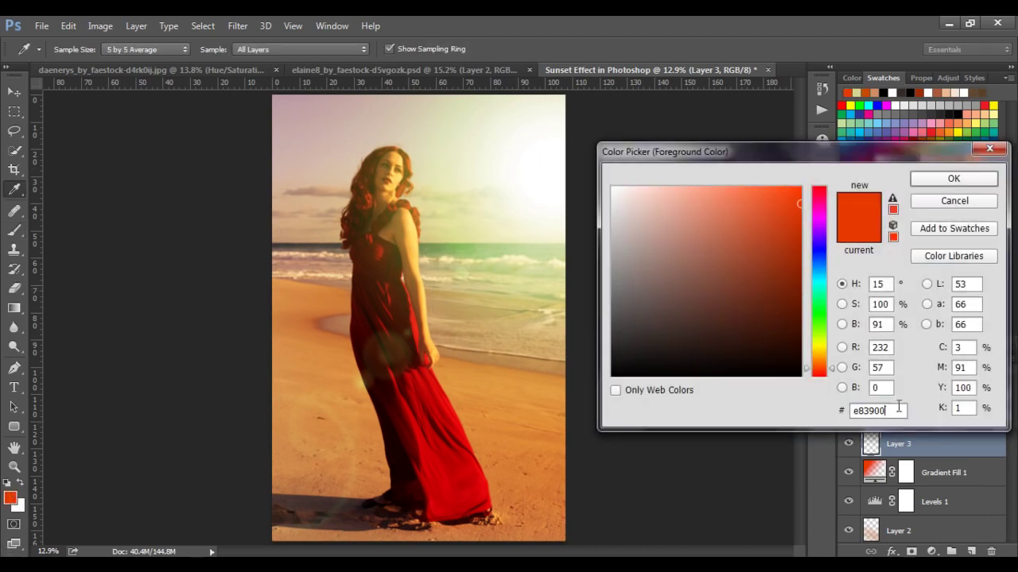
pyautogui.click(780, 245)
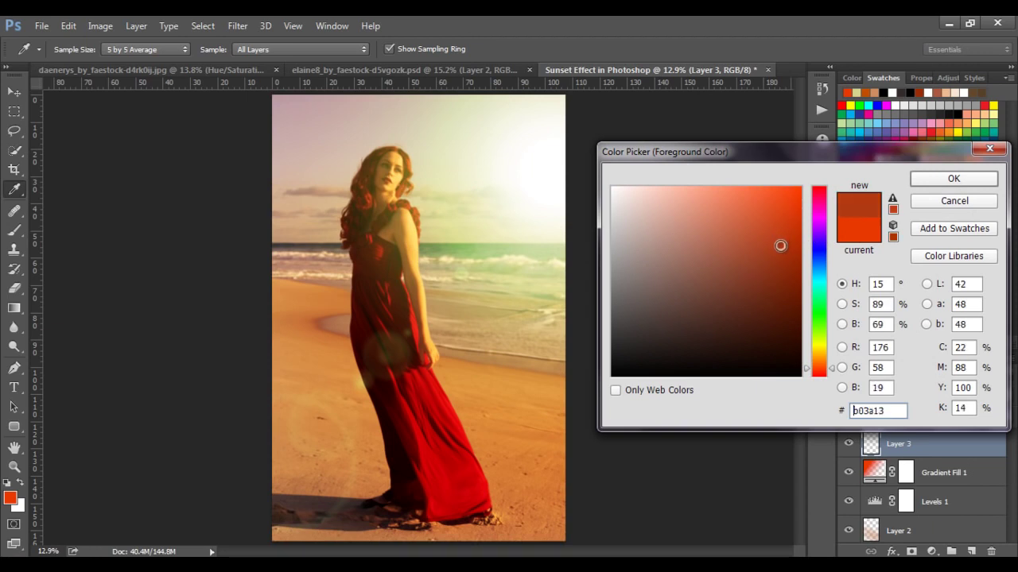
pyautogui.doubleClick(892, 411)
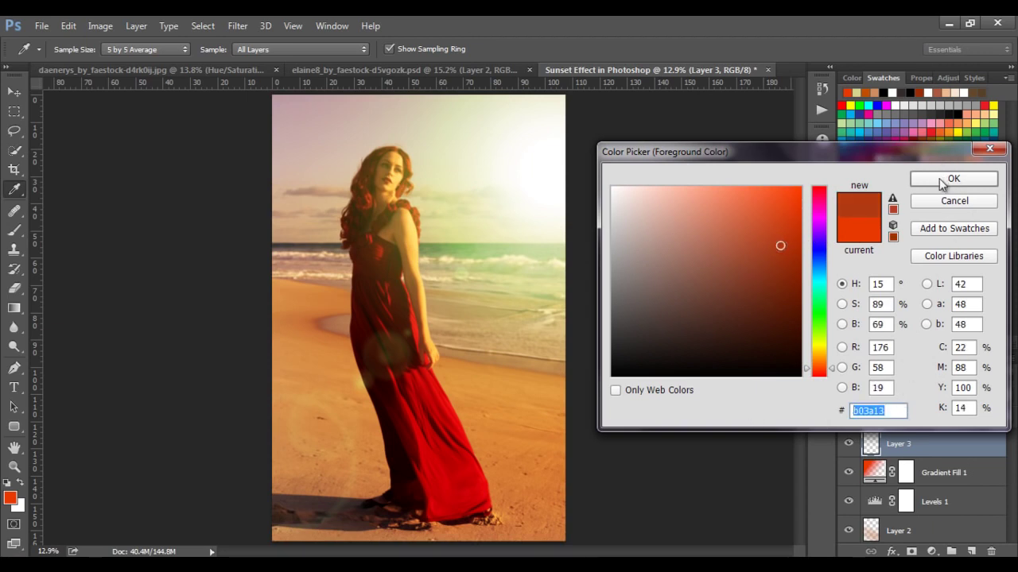
pyautogui.moveTo(786, 262); pyautogui.dragTo(786, 265)
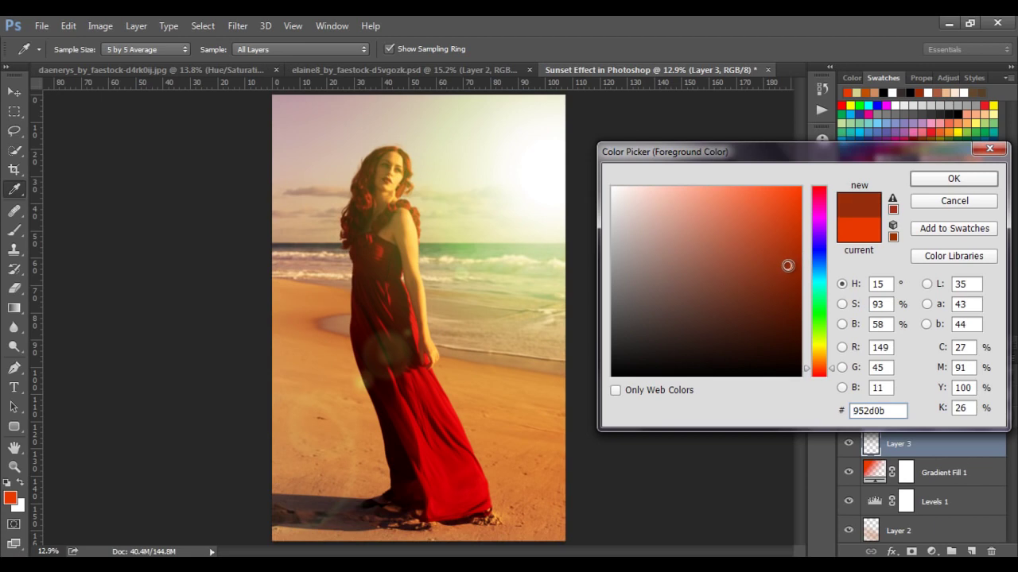
pyautogui.doubleClick(895, 411)
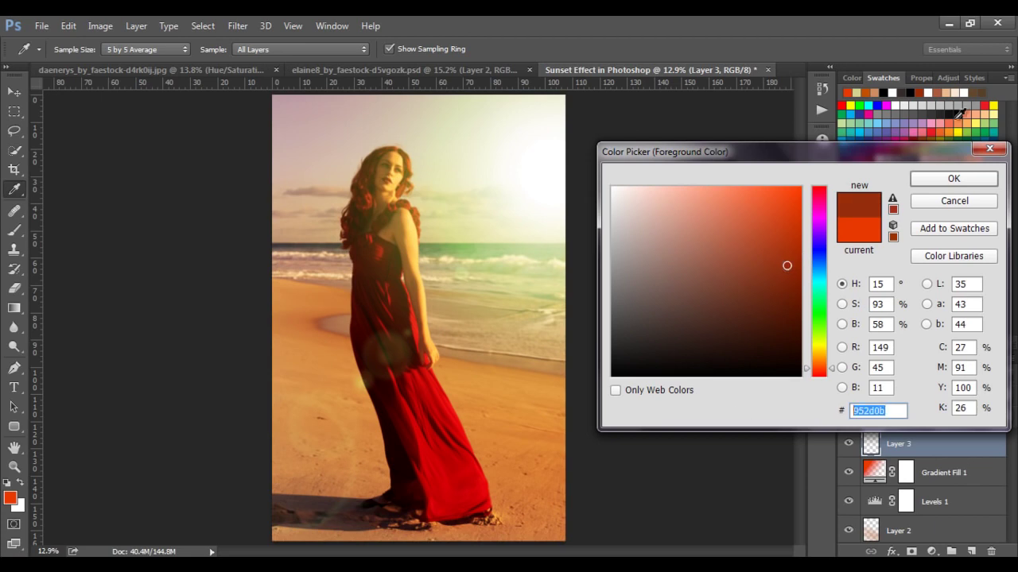
pyautogui.click(951, 180)
# Test 1500 px soft brush dabs on the dress in rust and red-brown, undoing each.
pyautogui.press('b')
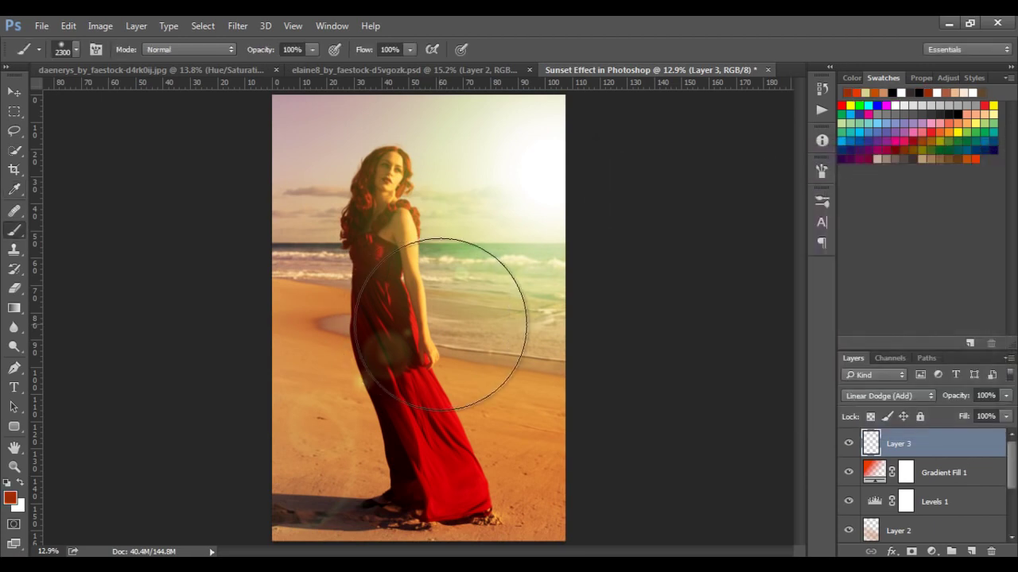
pyautogui.press('[')
pyautogui.press('[')
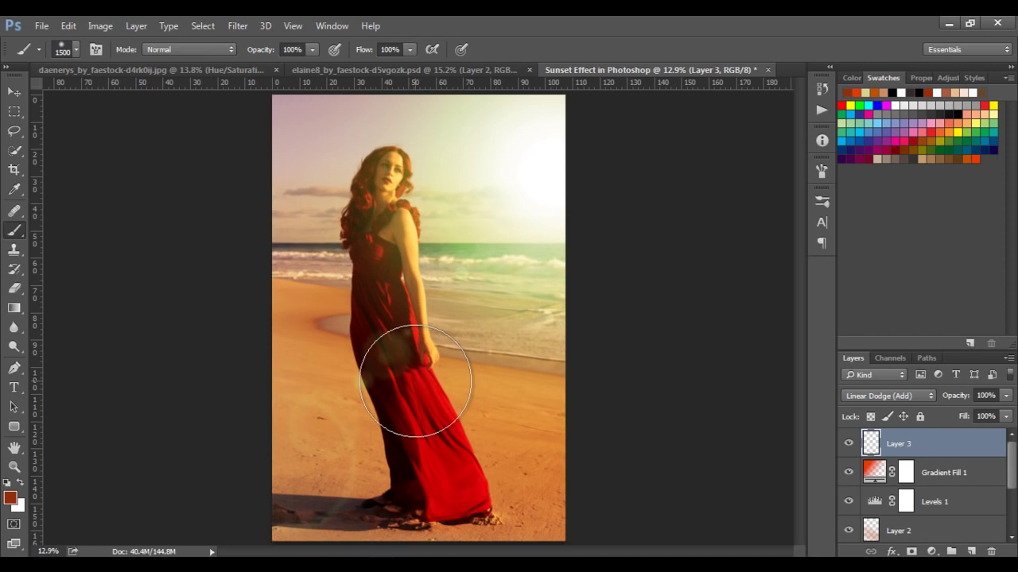
pyautogui.click(415, 382)
pyautogui.hotkey('ctrl', 'z')
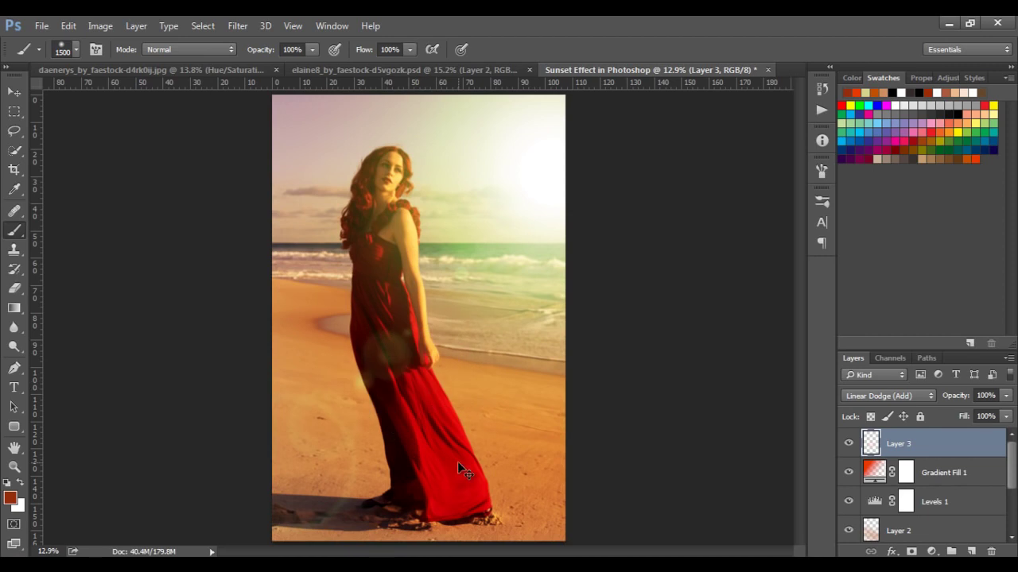
pyautogui.click(431, 436)
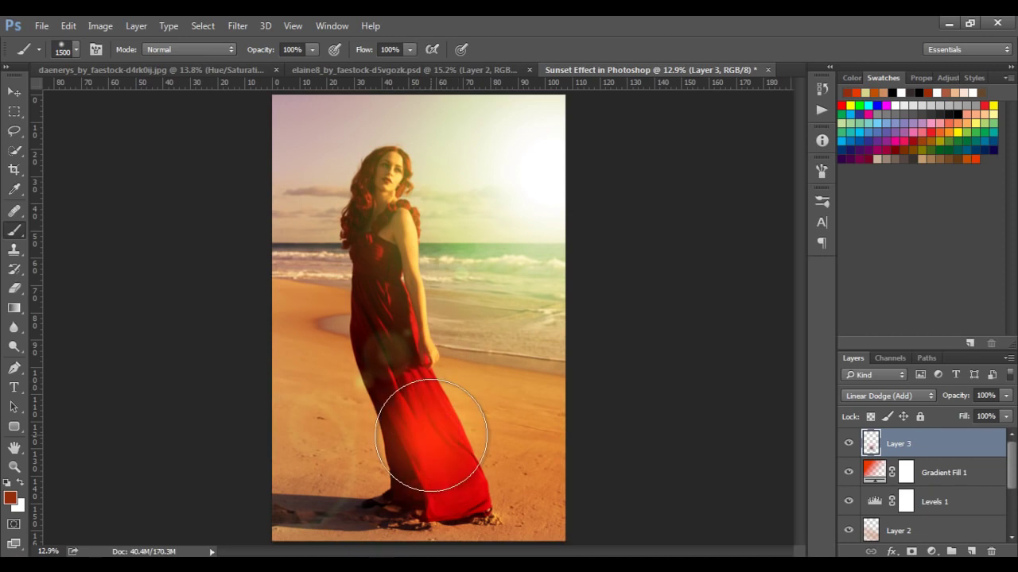
pyautogui.hotkey('ctrl', 'z')
pyautogui.click(10, 501)
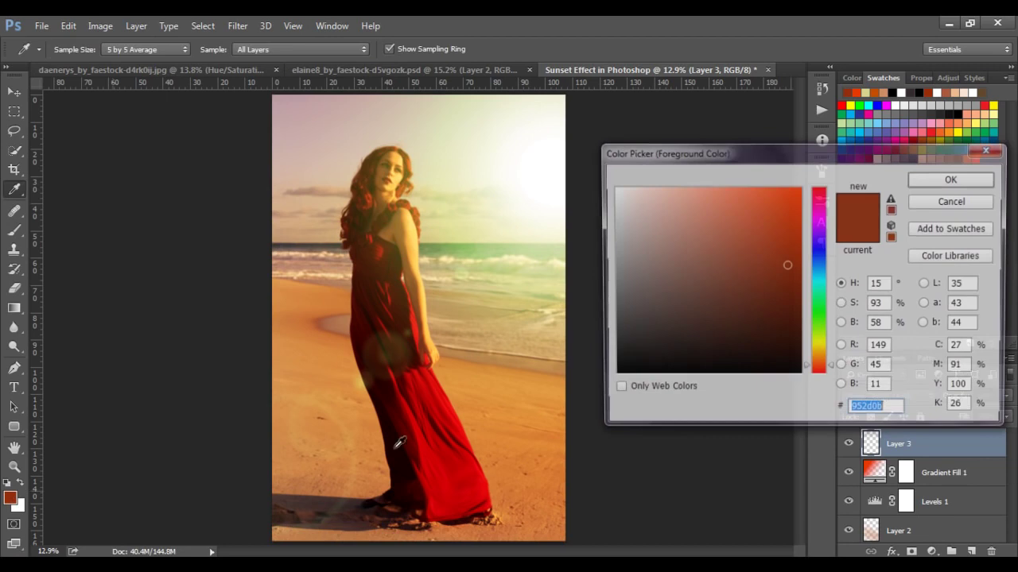
pyautogui.click(774, 292)
pyautogui.click(925, 182)
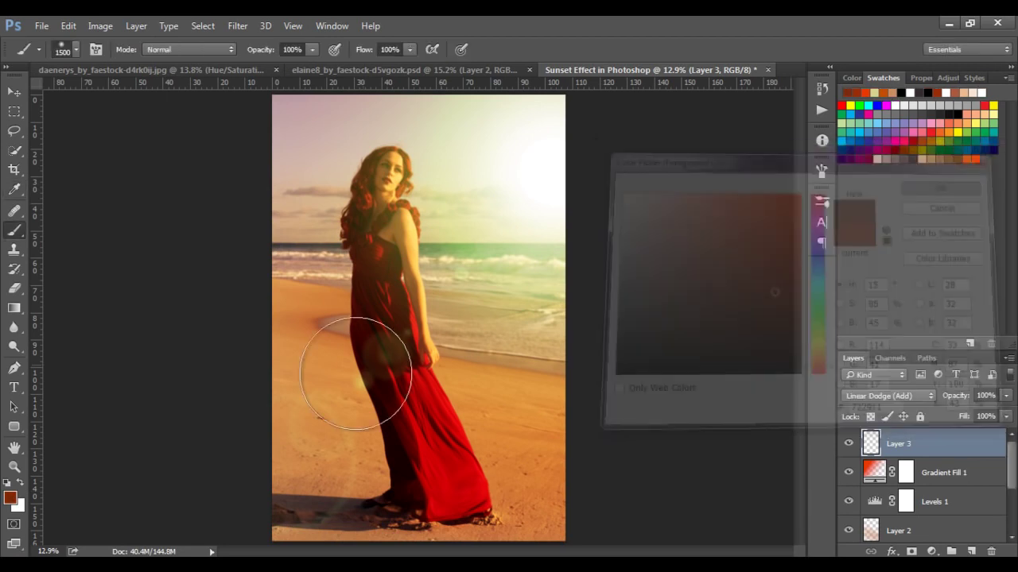
pyautogui.click(421, 419)
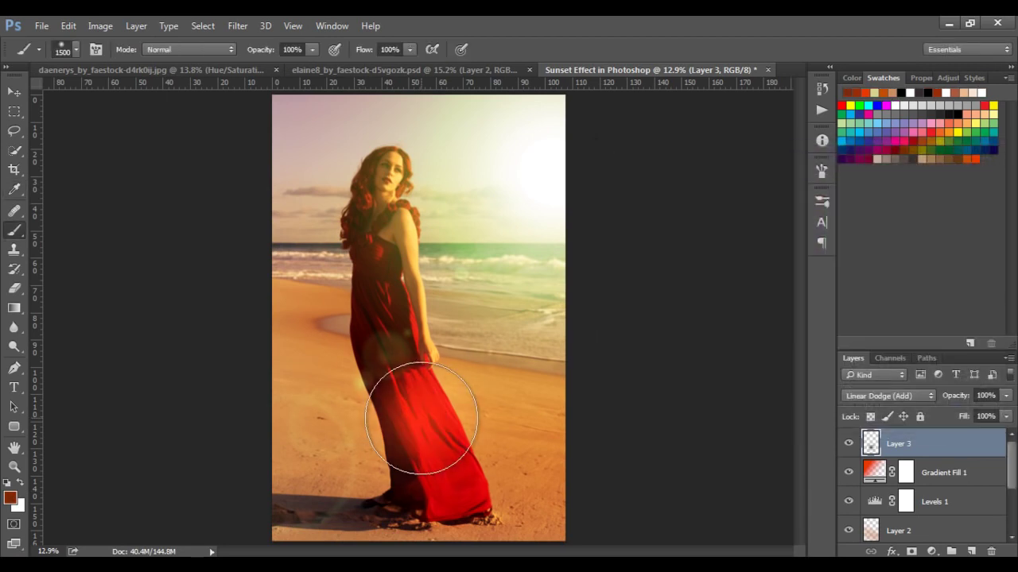
pyautogui.hotkey('ctrl', 'z')
# Paint an orange-red (ca4316) glow on the lower dress on Layer 3.
pyautogui.click(11, 498)
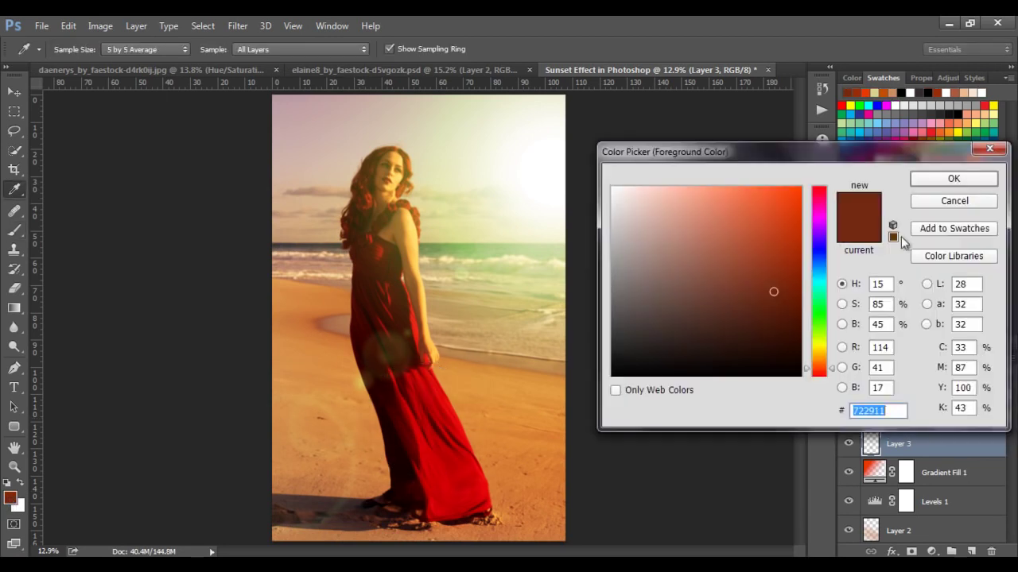
pyautogui.click(780, 226)
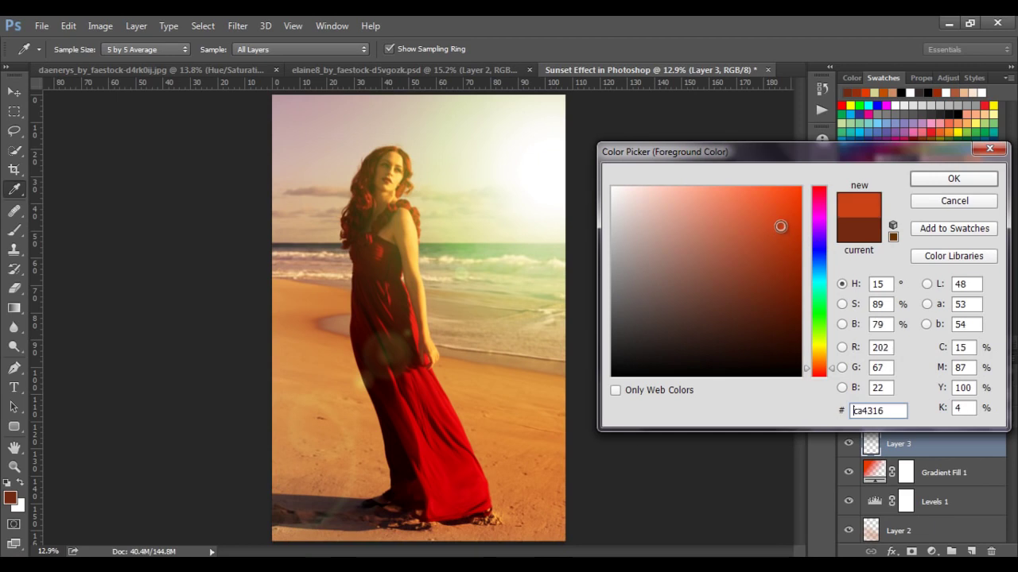
pyautogui.click(929, 181)
pyautogui.click(439, 446)
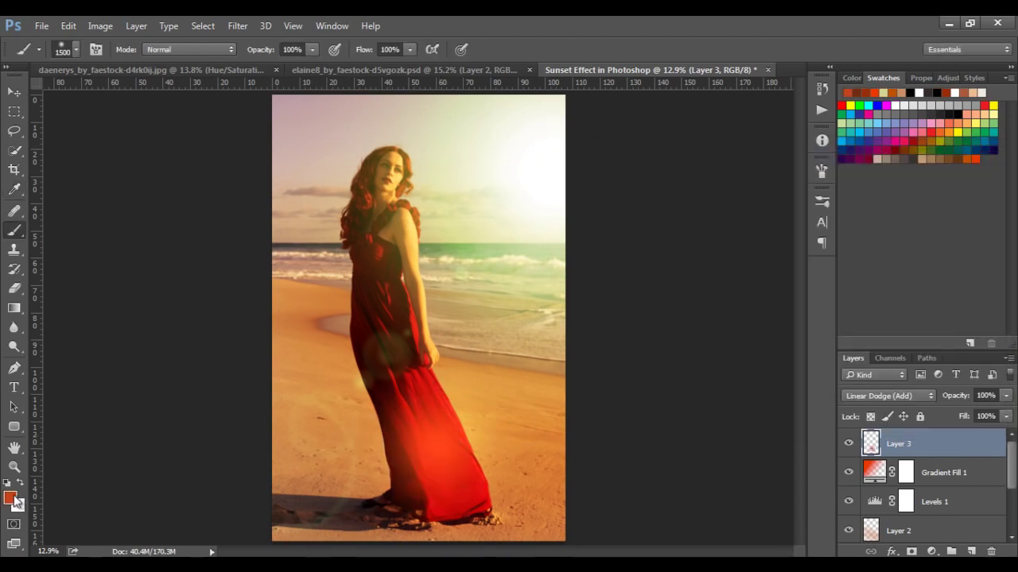
pyautogui.click(10, 498)
pyautogui.doubleClick(902, 411)
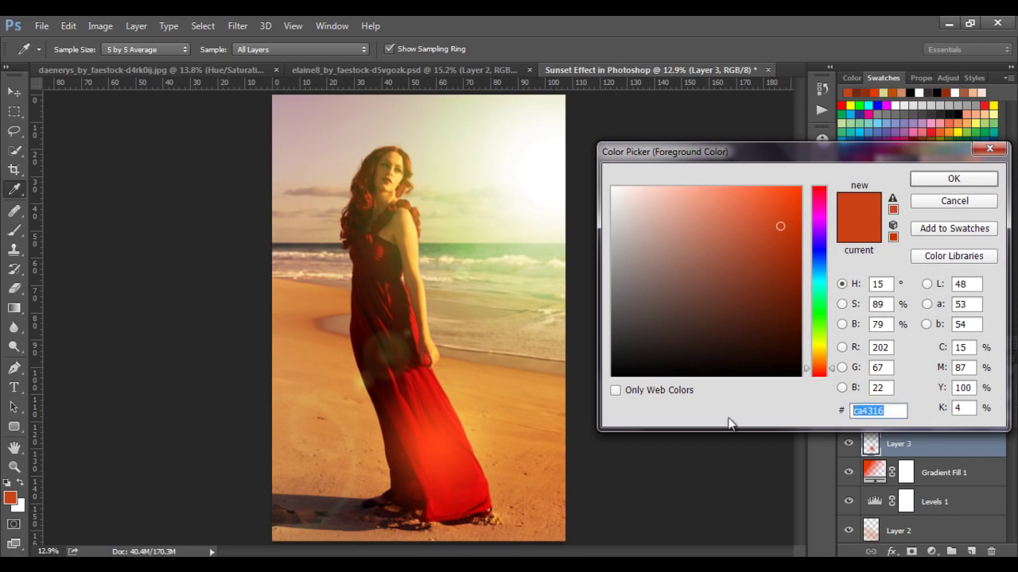
pyautogui.click(952, 182)
# Free-transform the Layer 3 glow to about 229% and move it higher over the beach.
pyautogui.press('v')
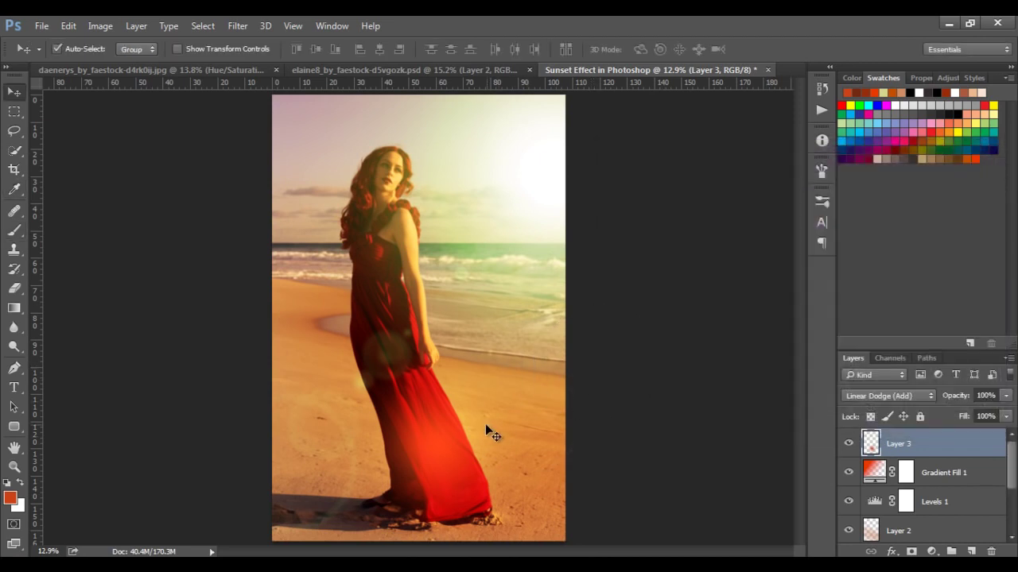
pyautogui.hotkey('ctrl', 't')
pyautogui.moveTo(555, 327); pyautogui.dragTo(752, 149)
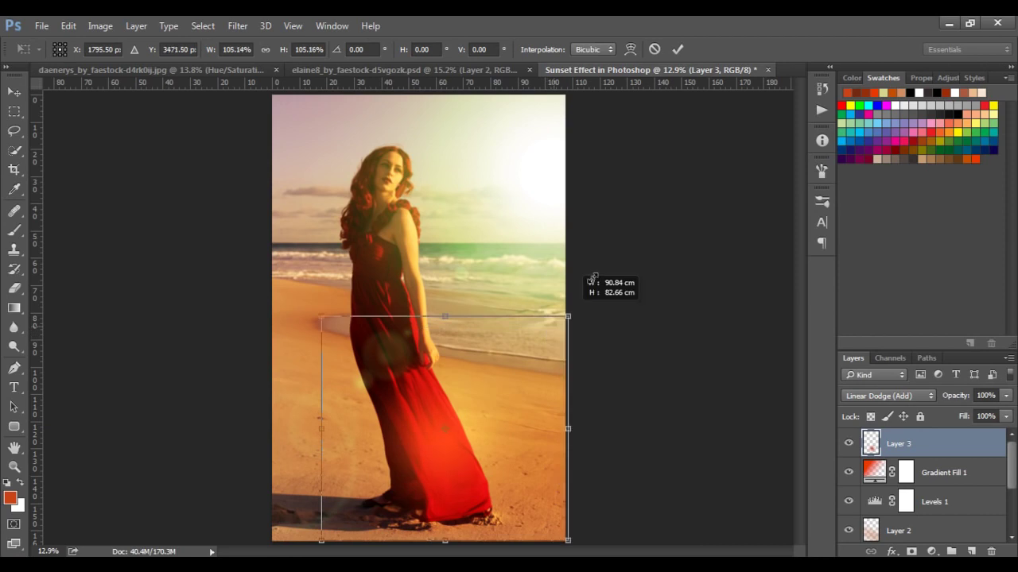
pyautogui.moveTo(618, 470); pyautogui.dragTo(615, 298)
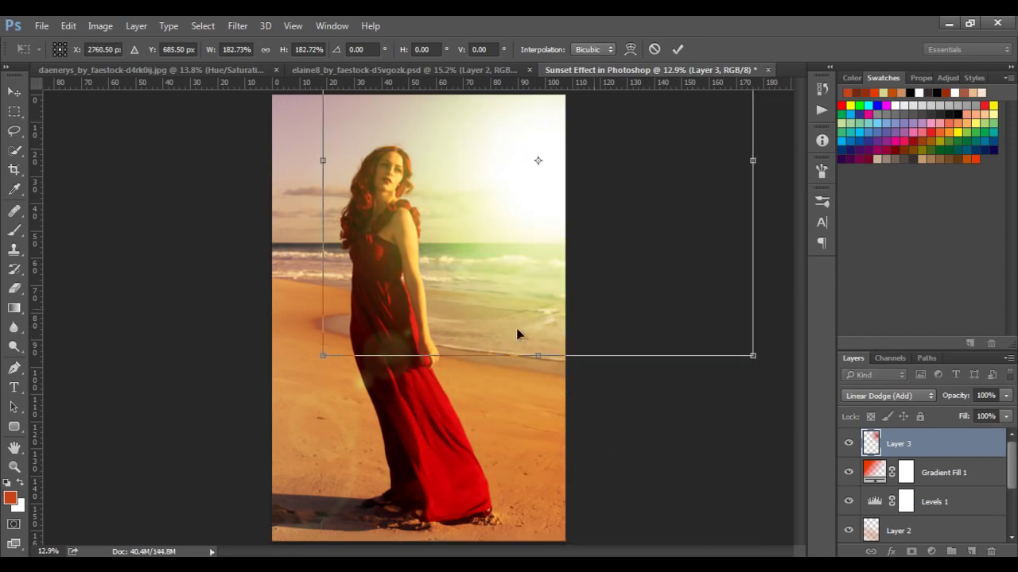
pyautogui.moveTo(325, 357); pyautogui.dragTo(264, 409)
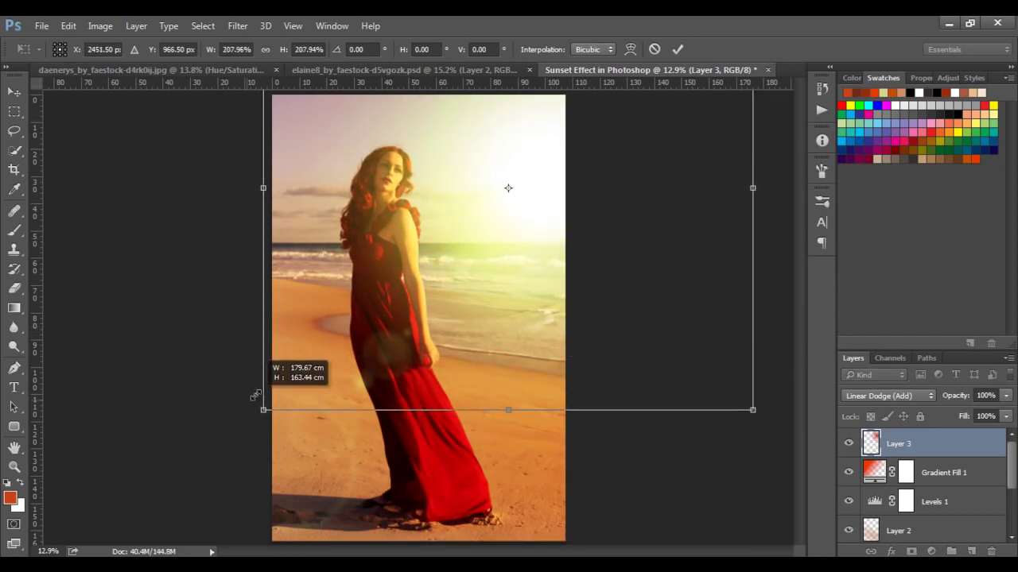
pyautogui.moveTo(752, 409); pyautogui.dragTo(779, 431)
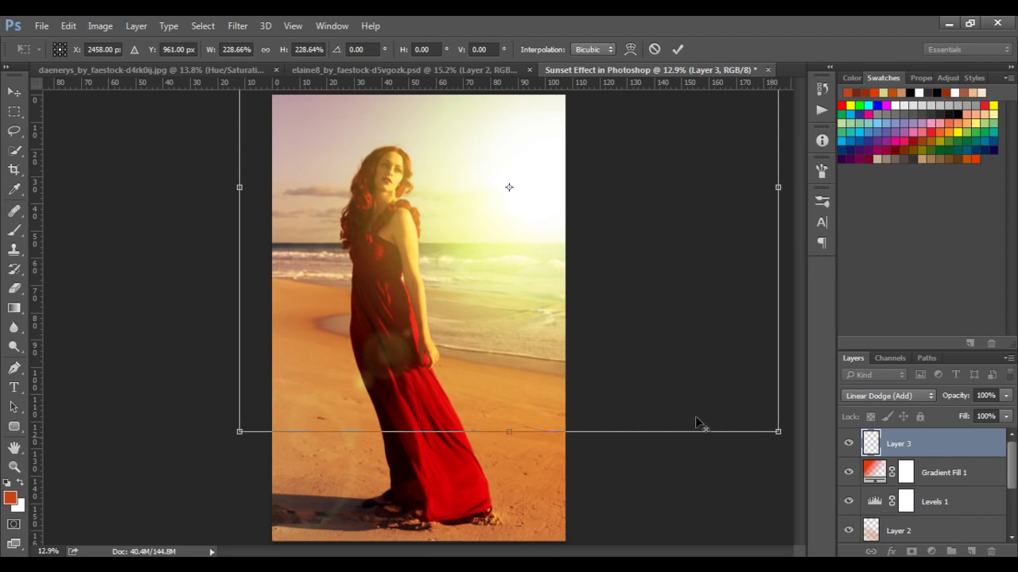
pyautogui.moveTo(699, 422)
pyautogui.mouseDown()
pyautogui.moveTo(610, 316)
pyautogui.moveTo(622, 323)
pyautogui.mouseUp()
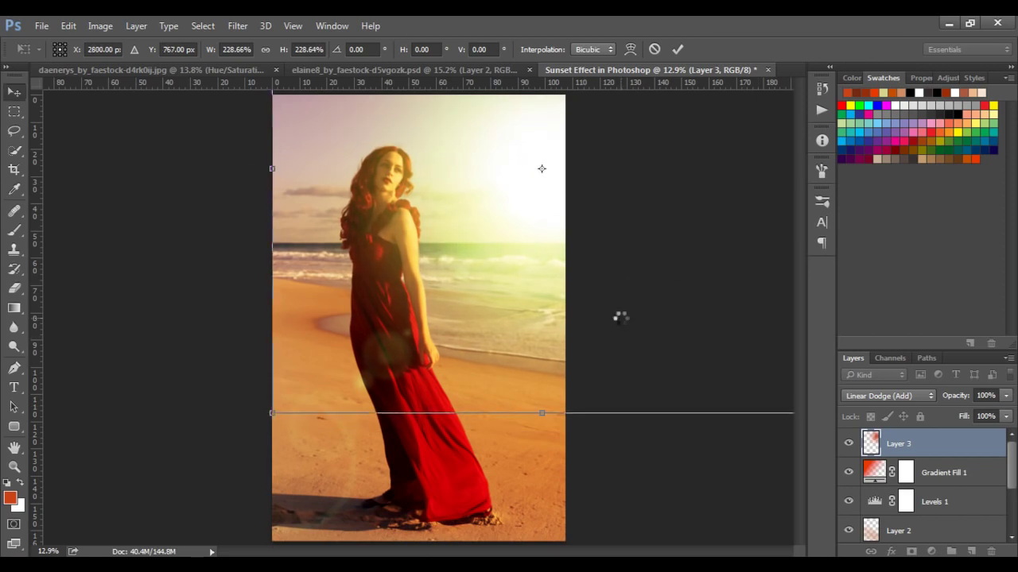
pyautogui.press('Return')
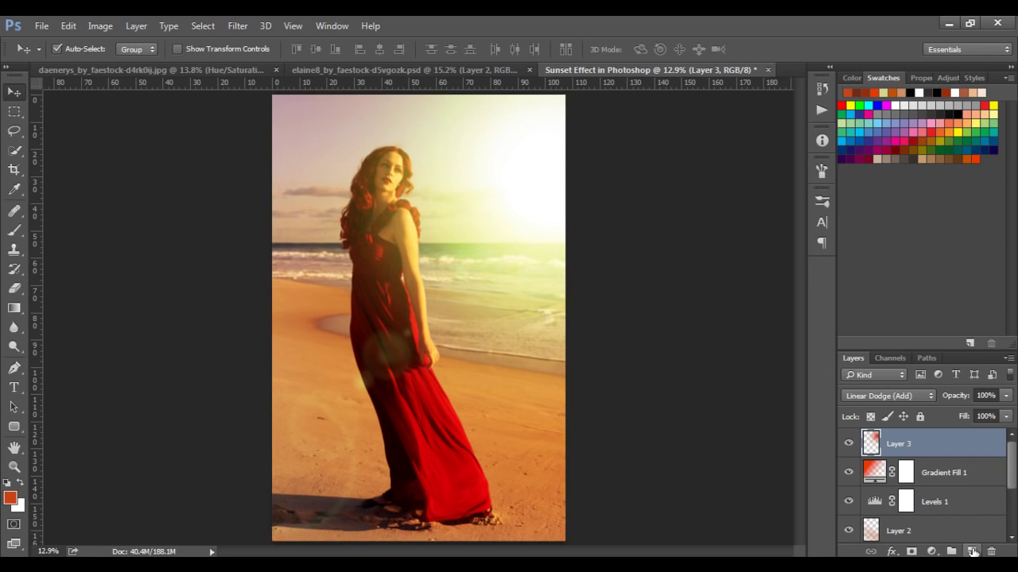
pyautogui.click(972, 552)
# Set Layer 4 to Screen and brush one orange-red (e83900) glow onto the dress's middle.
pyautogui.click(879, 394)
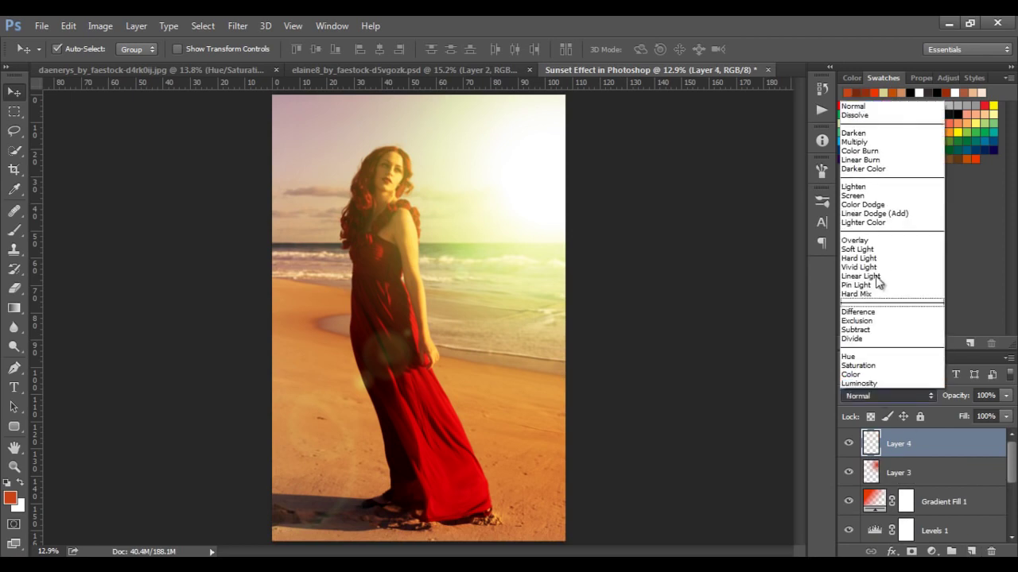
pyautogui.click(858, 196)
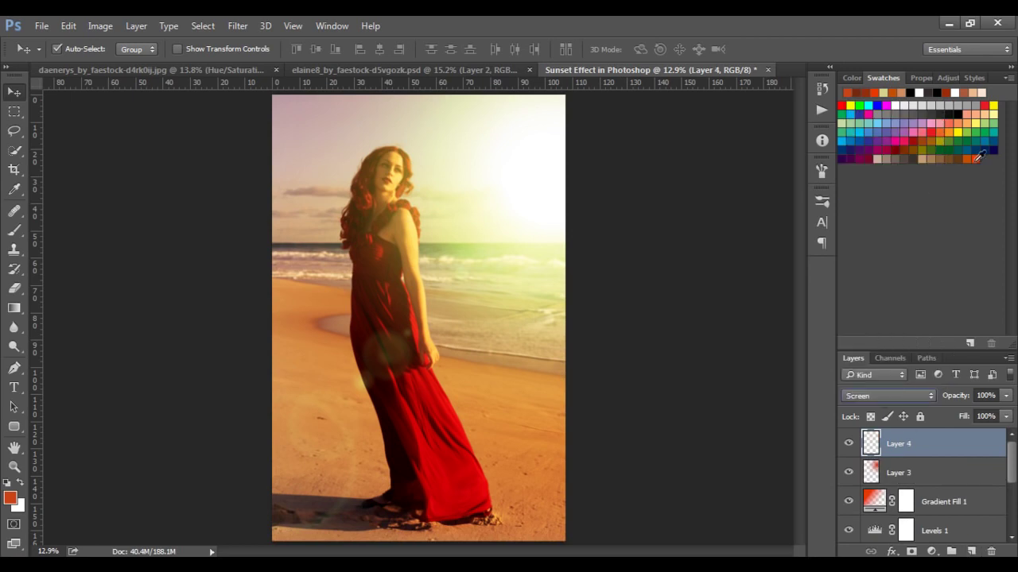
pyautogui.click(11, 499)
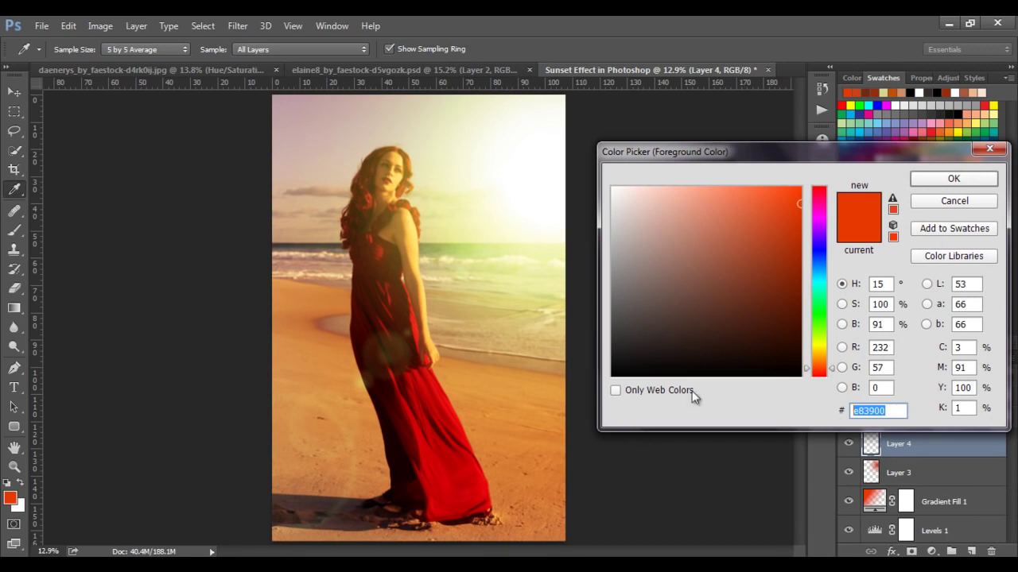
pyautogui.click(946, 184)
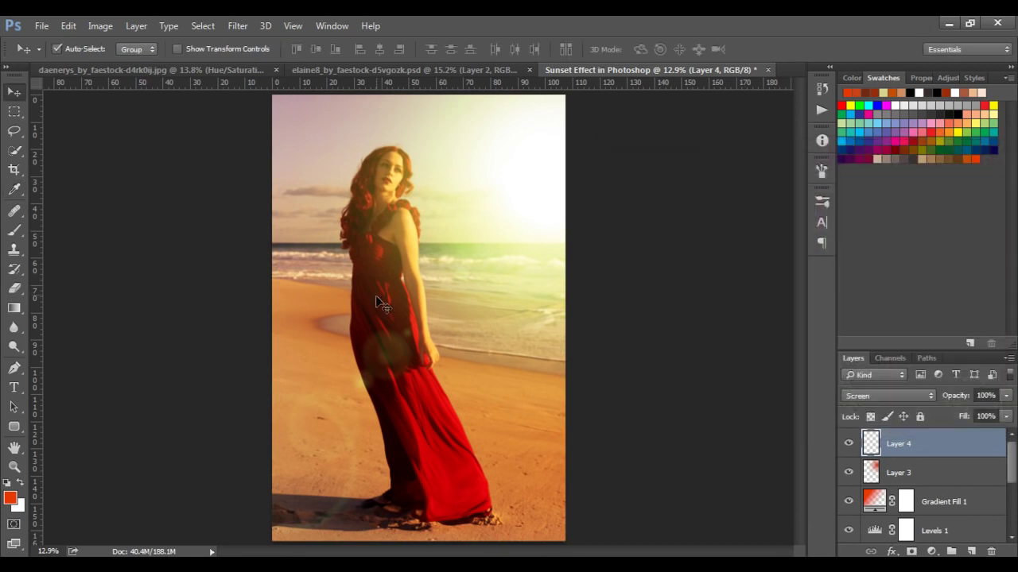
pyautogui.press('b')
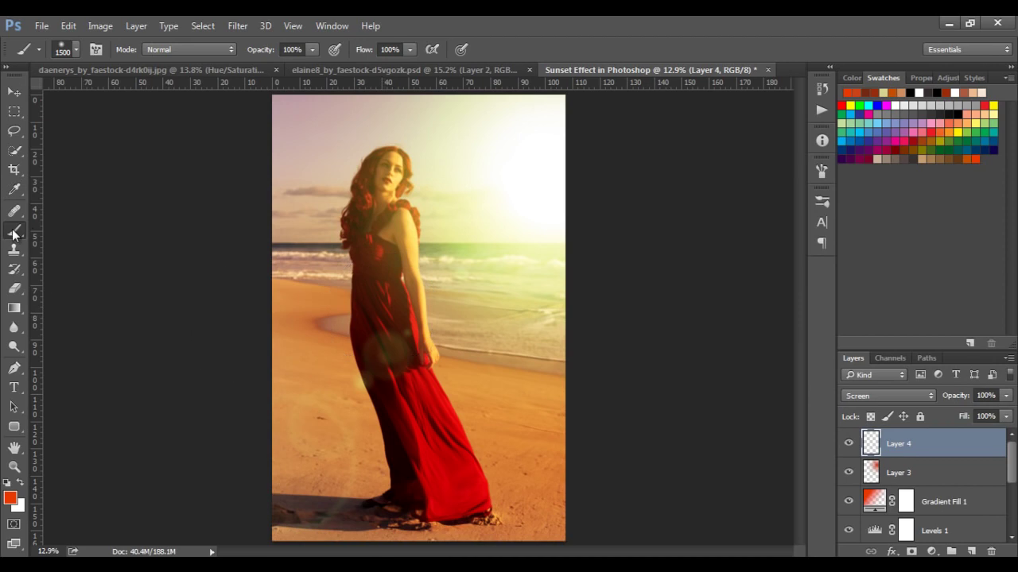
pyautogui.click(414, 406)
# Scale the Layer 4 glow to about 171% and shift it upward.
pyautogui.press('v')
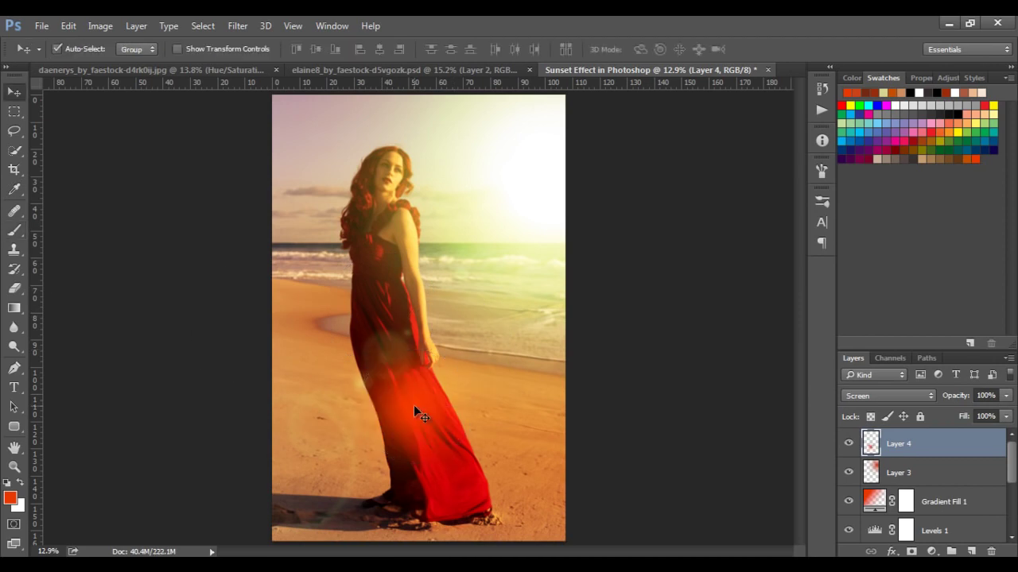
pyautogui.hotkey('ctrl', 't')
pyautogui.moveTo(531, 291); pyautogui.dragTo(681, 141)
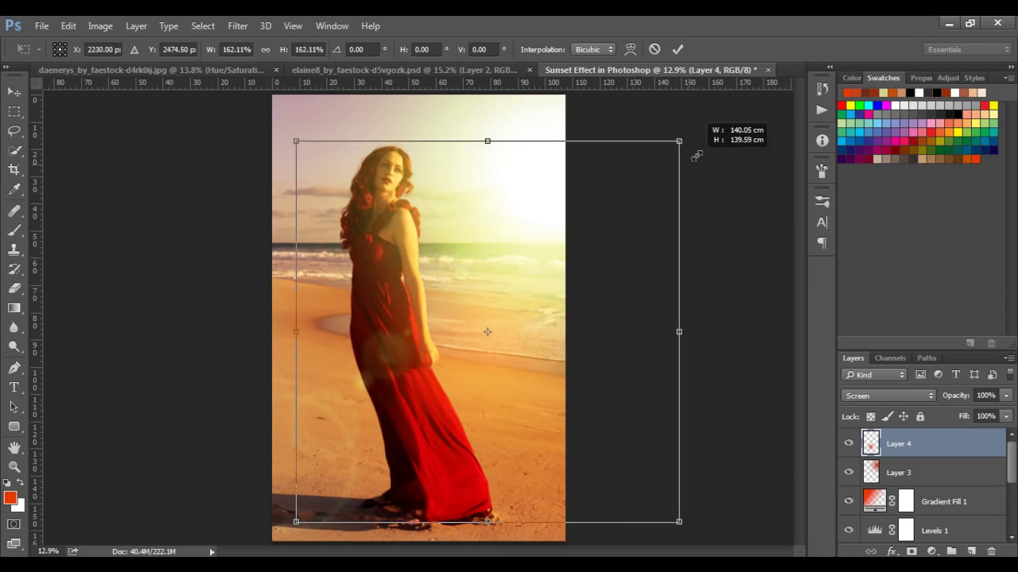
pyautogui.moveTo(586, 416); pyautogui.dragTo(605, 307)
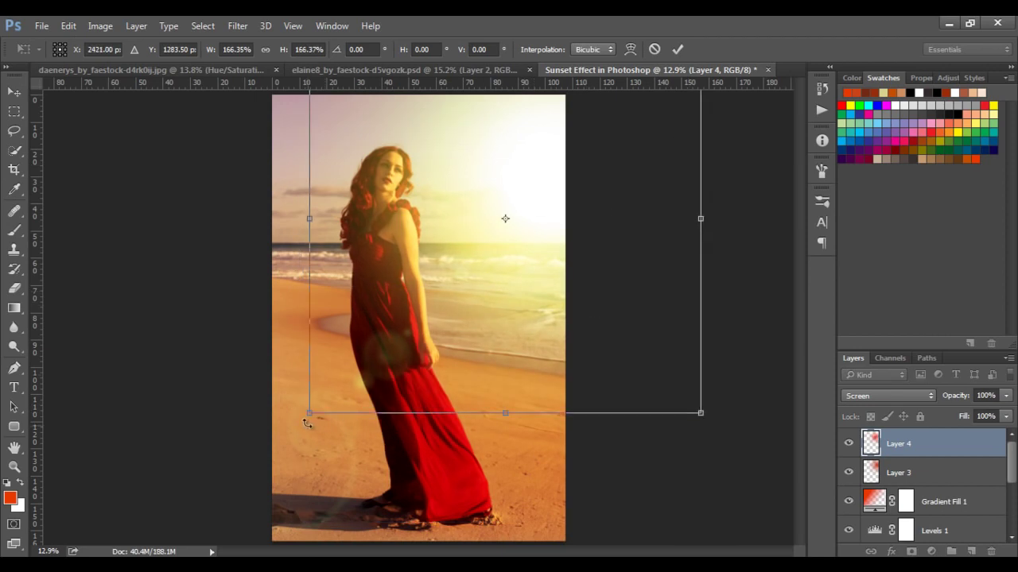
pyautogui.moveTo(307, 423); pyautogui.dragTo(291, 415)
pyautogui.moveTo(542, 288)
pyautogui.mouseDown()
pyautogui.moveTo(516, 275)
pyautogui.moveTo(558, 282)
pyautogui.mouseUp()
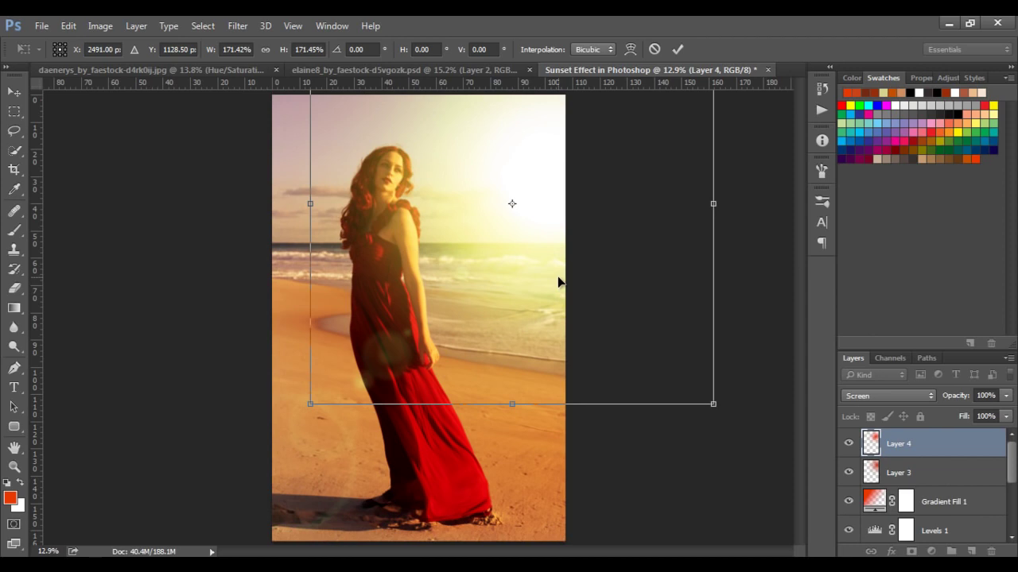
pyautogui.press('Return')
# Zoom in and toggle Layer 4 and Layer 3 visibility to judge each glow.
pyautogui.click(849, 444)
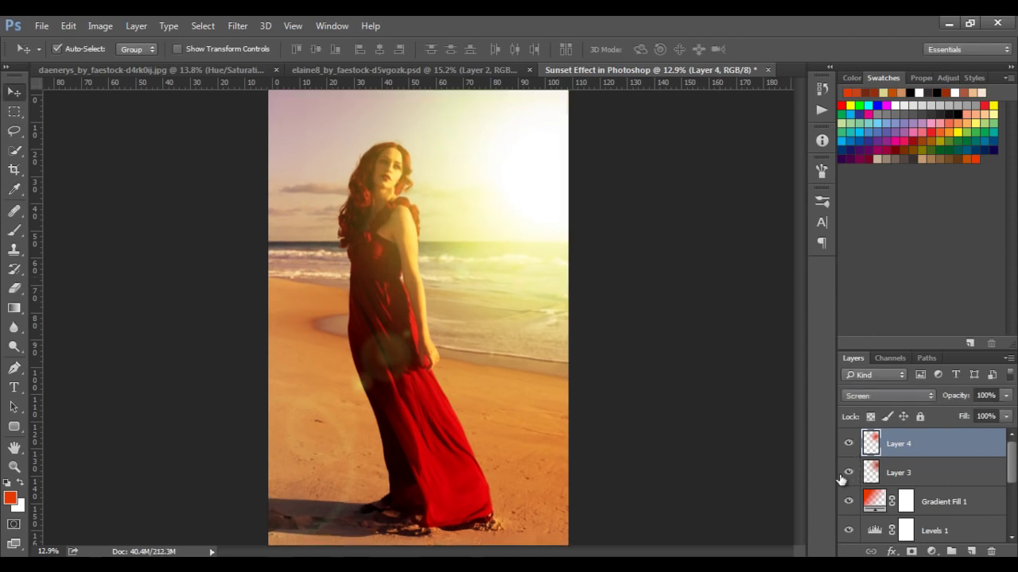
pyautogui.hotkey('ctrl', '+')
pyautogui.scroll(2, 393, 273)
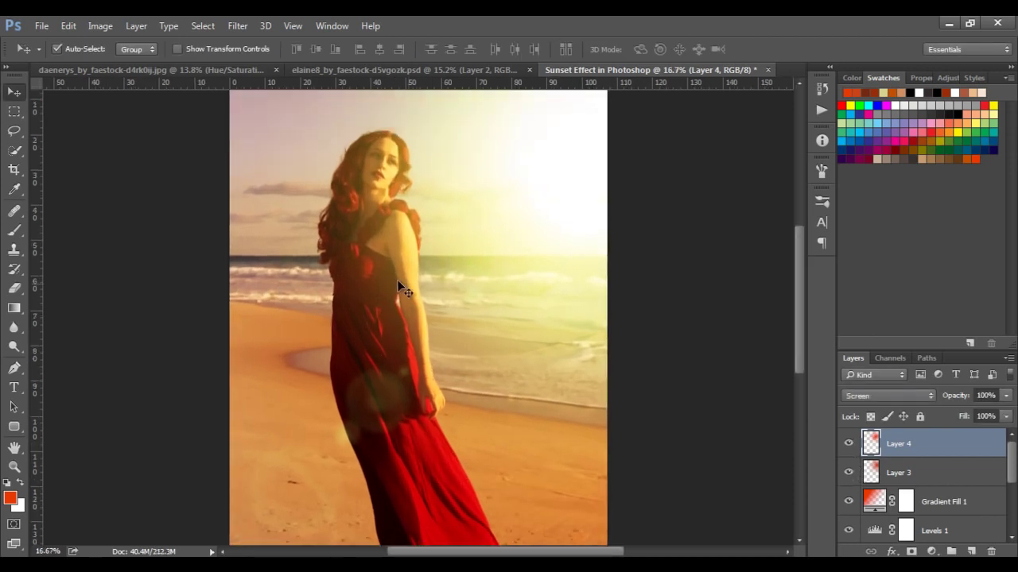
pyautogui.click(849, 444)
pyautogui.click(849, 443)
pyautogui.click(848, 473)
pyautogui.click(848, 473)
# Move the Layer 3 glow further up and to the left.
pyautogui.click(928, 472)
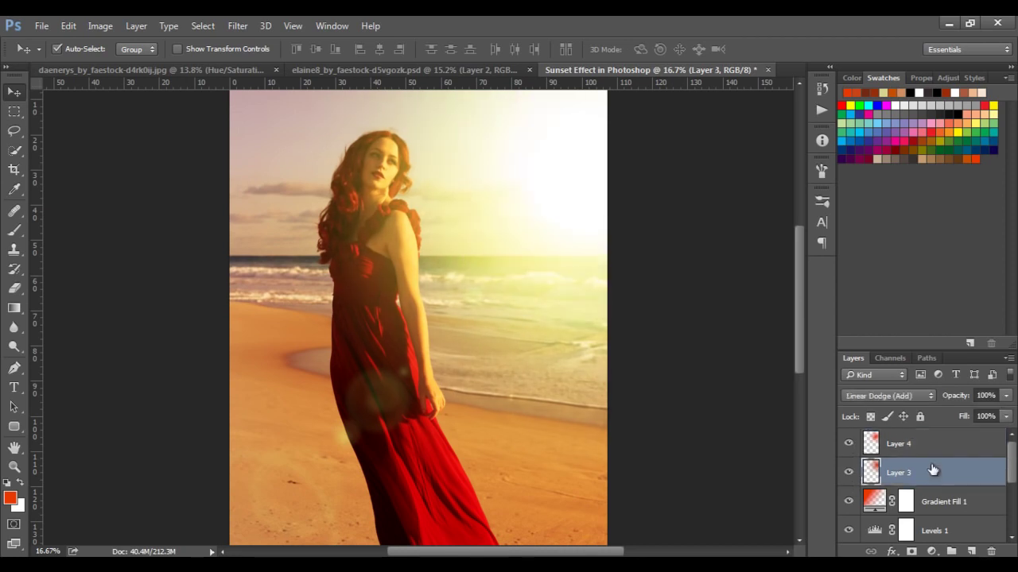
pyautogui.hotkey('ctrl', 't')
pyautogui.moveTo(691, 409); pyautogui.dragTo(632, 341)
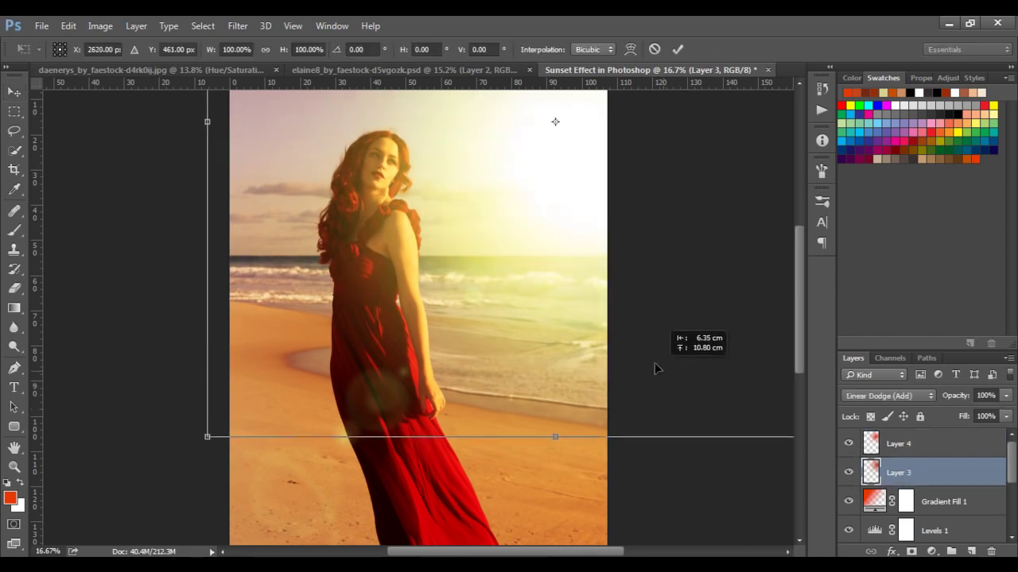
pyautogui.press('Return')
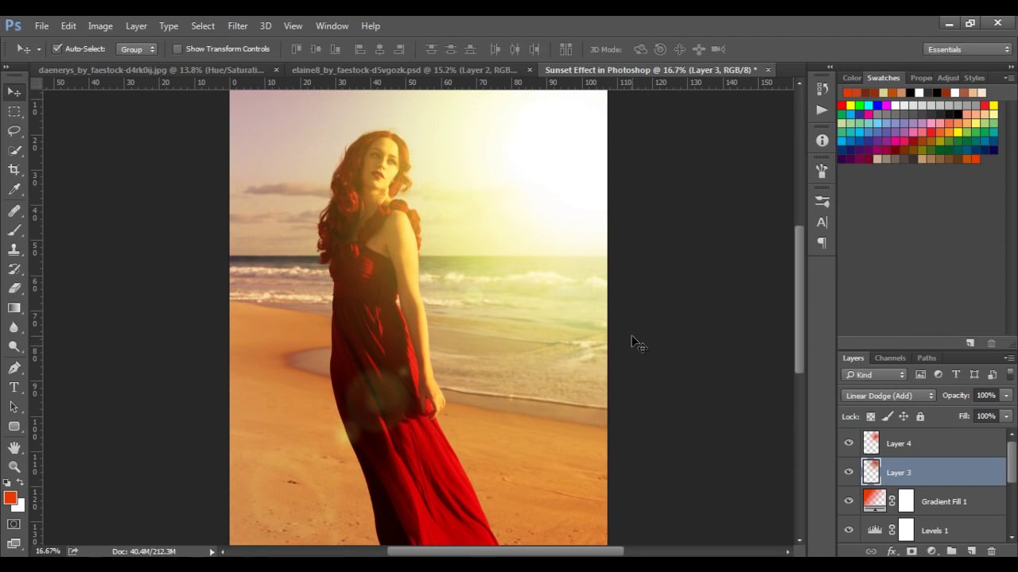
# Add a Levels adjustment above Layer 4 with black input at 23, then compare.
pyautogui.click(932, 551)
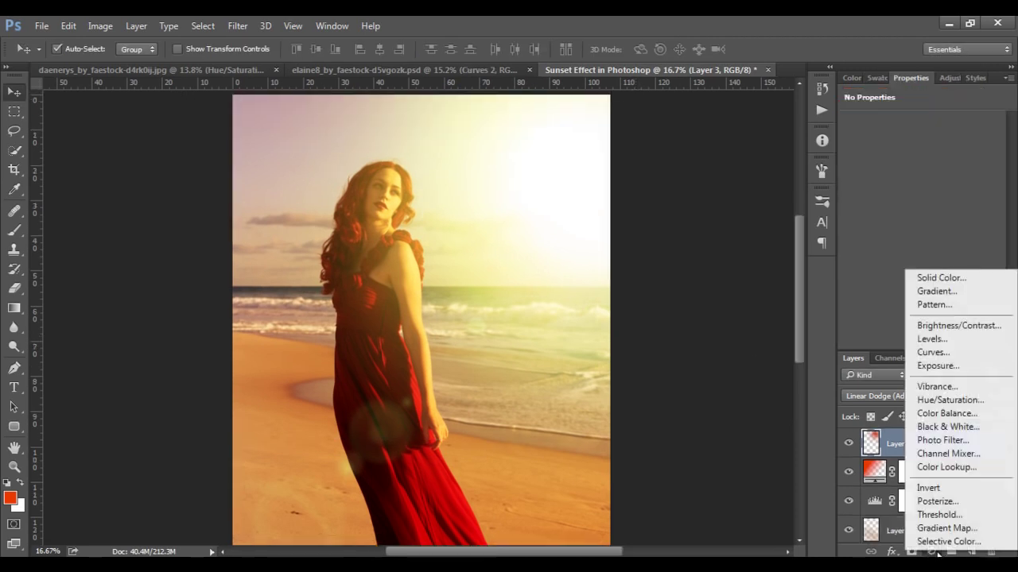
pyautogui.press('Escape')
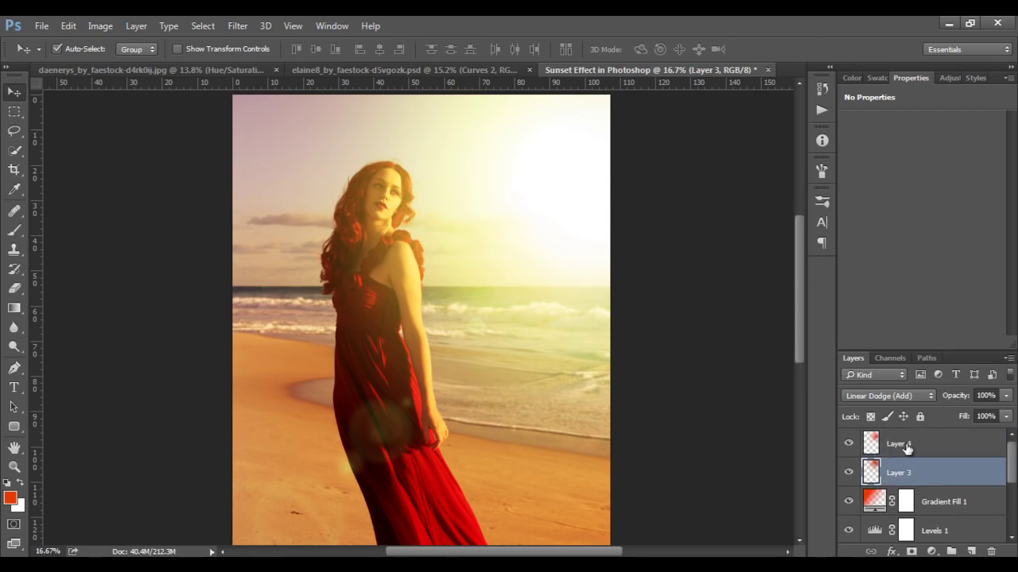
pyautogui.click(906, 447)
pyautogui.click(932, 551)
pyautogui.click(955, 338)
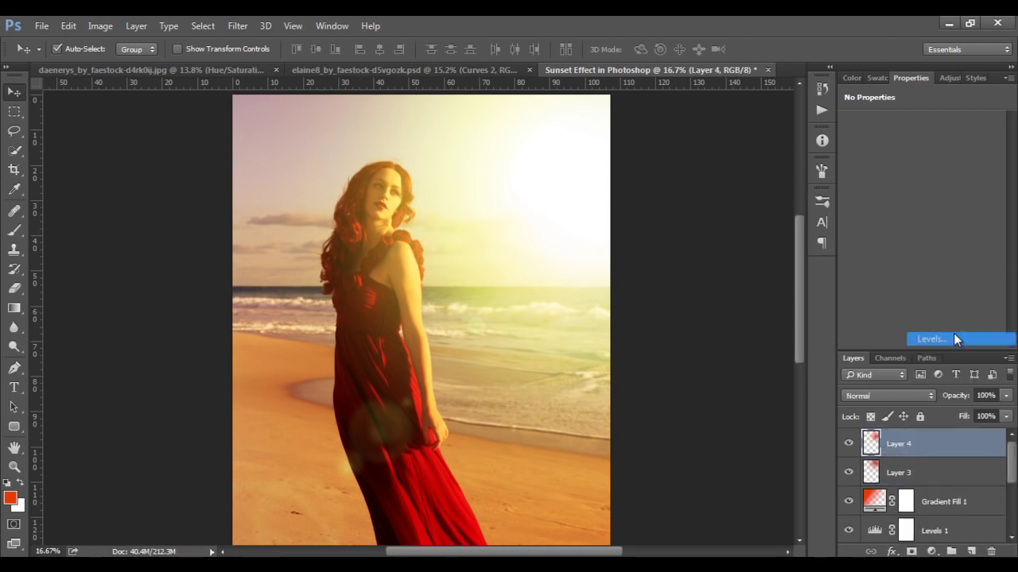
pyautogui.moveTo(863, 226); pyautogui.dragTo(871, 228)
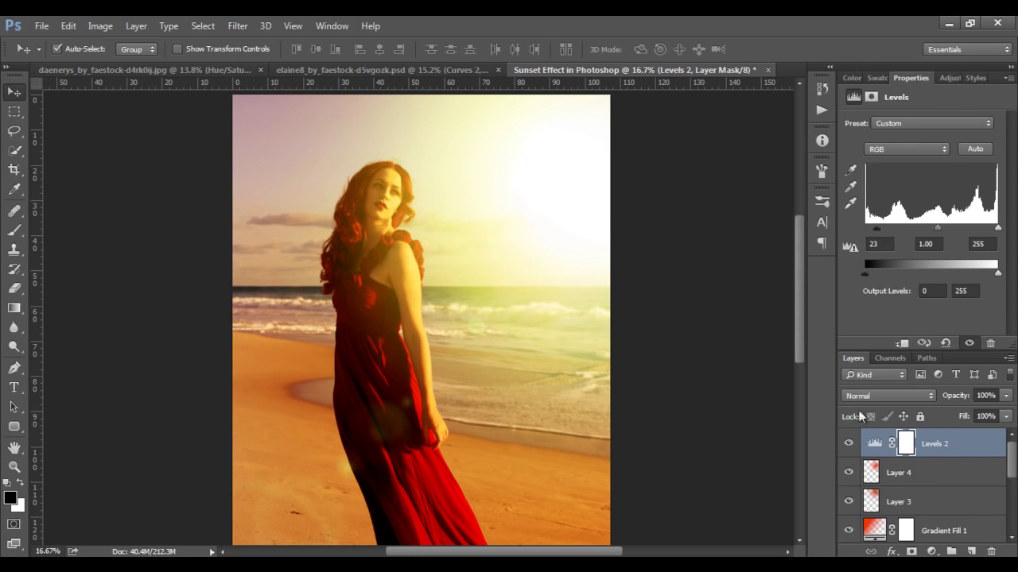
pyautogui.click(848, 443)
# With black foreground, drag a diagonal gradient from upper right to lower left.
pyautogui.click(11, 498)
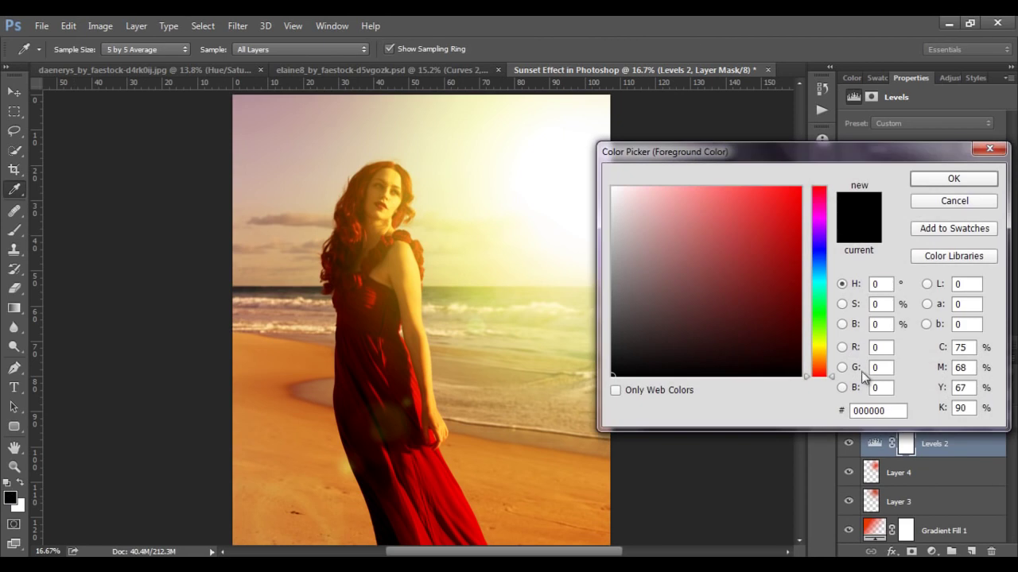
pyautogui.click(954, 178)
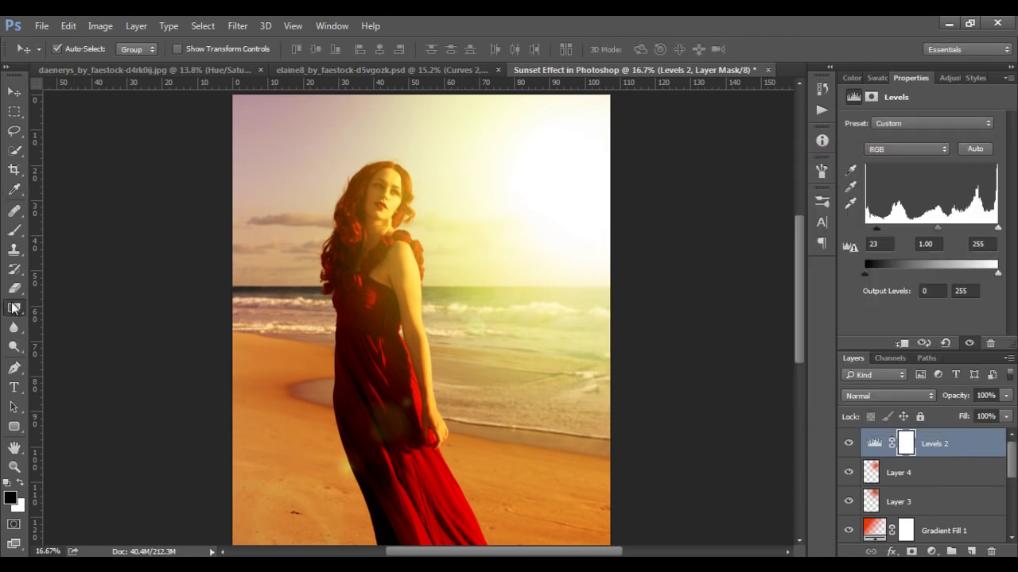
pyautogui.click(14, 309)
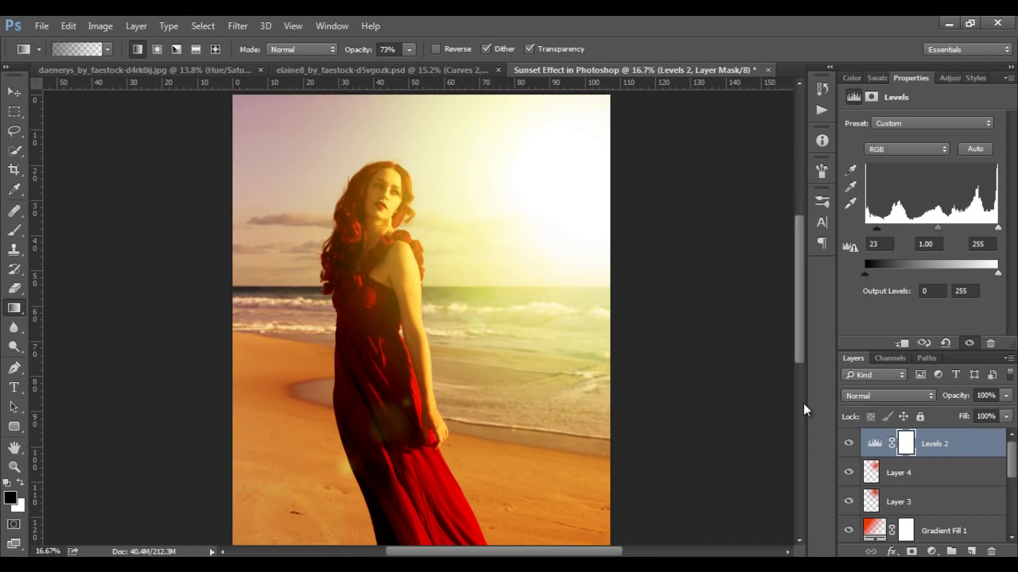
pyautogui.hotkey('ctrl', '-')
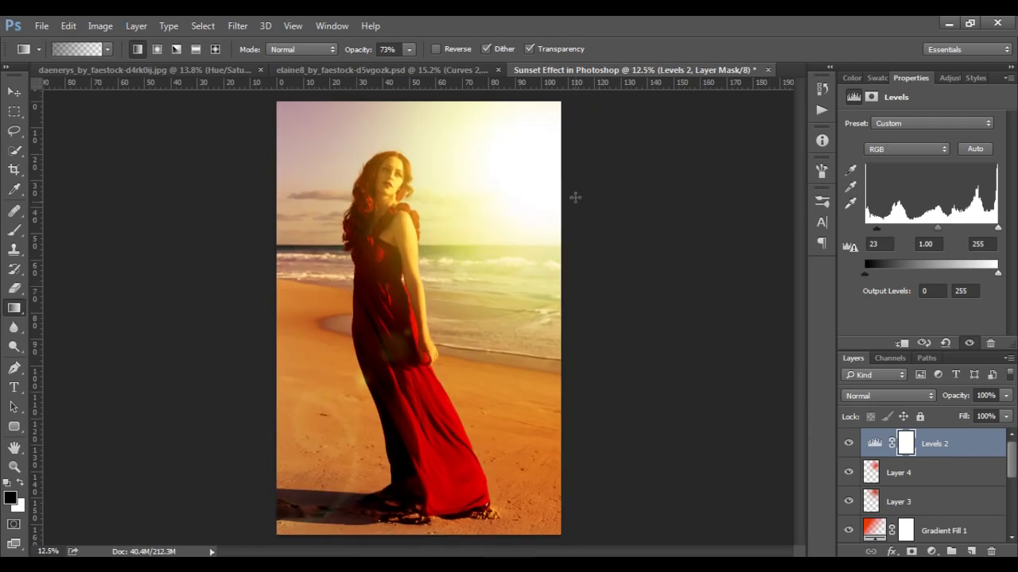
pyautogui.moveTo(550, 176); pyautogui.dragTo(382, 364)
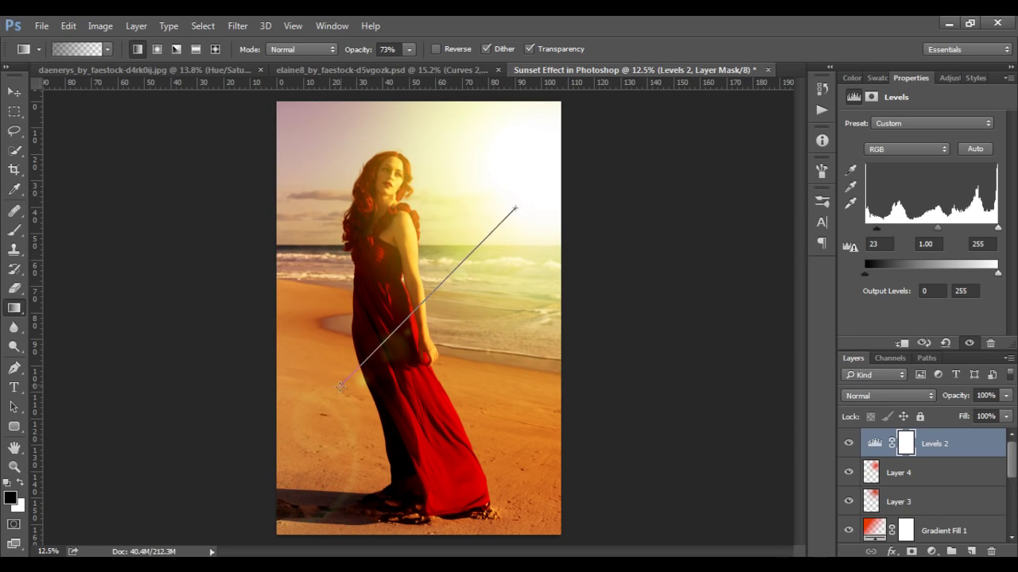
# Redraw the gradient on the Levels 2 mask and compare with and without it.
pyautogui.moveTo(535, 191); pyautogui.dragTo(340, 387)
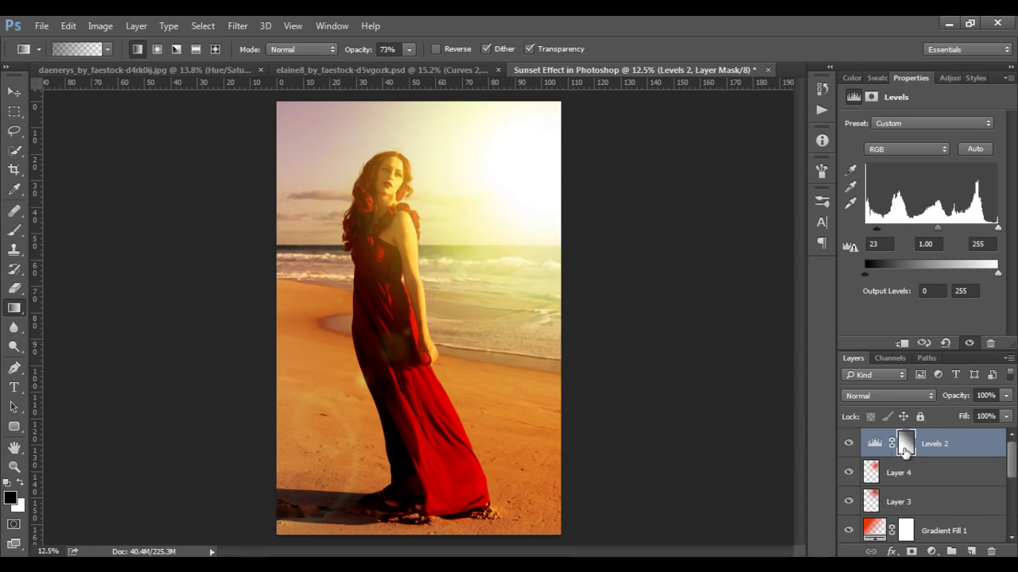
pyautogui.click(906, 446)
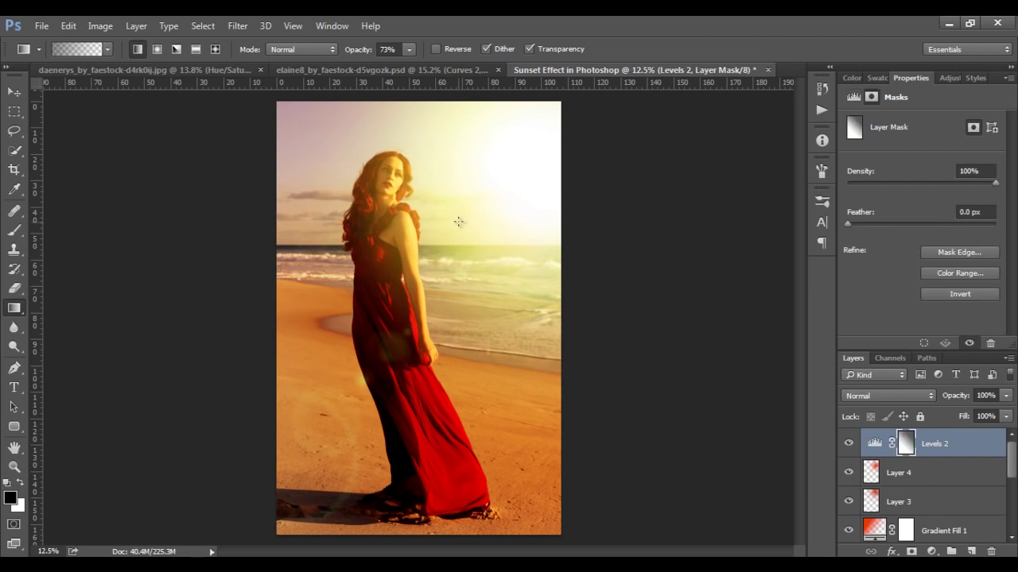
pyautogui.moveTo(458, 222); pyautogui.dragTo(354, 365)
pyautogui.click(849, 445)
pyautogui.click(932, 550)
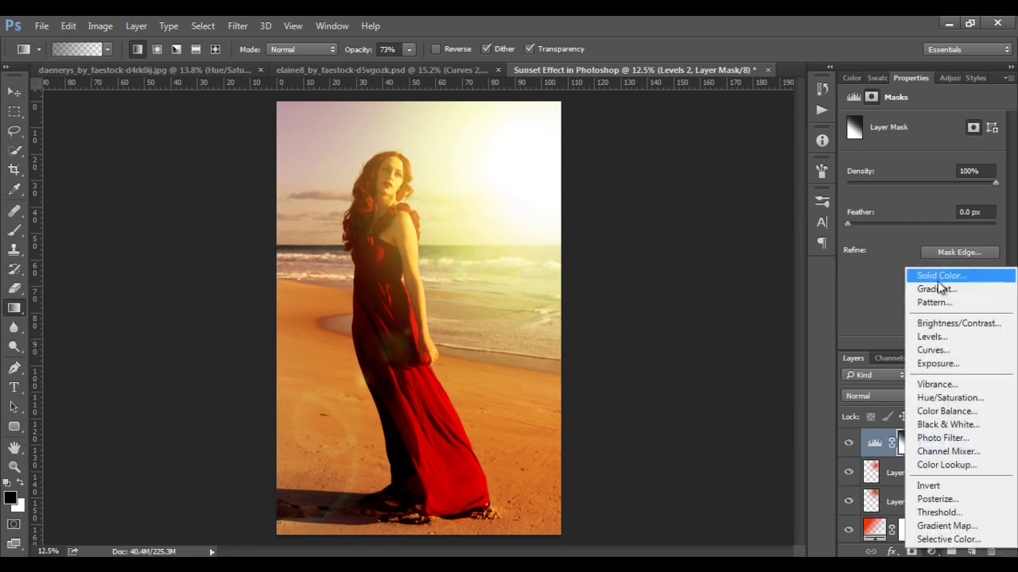
# Add Curves 2 with a gentle S-curve: points 60→56 and 187→190.
pyautogui.click(933, 351)
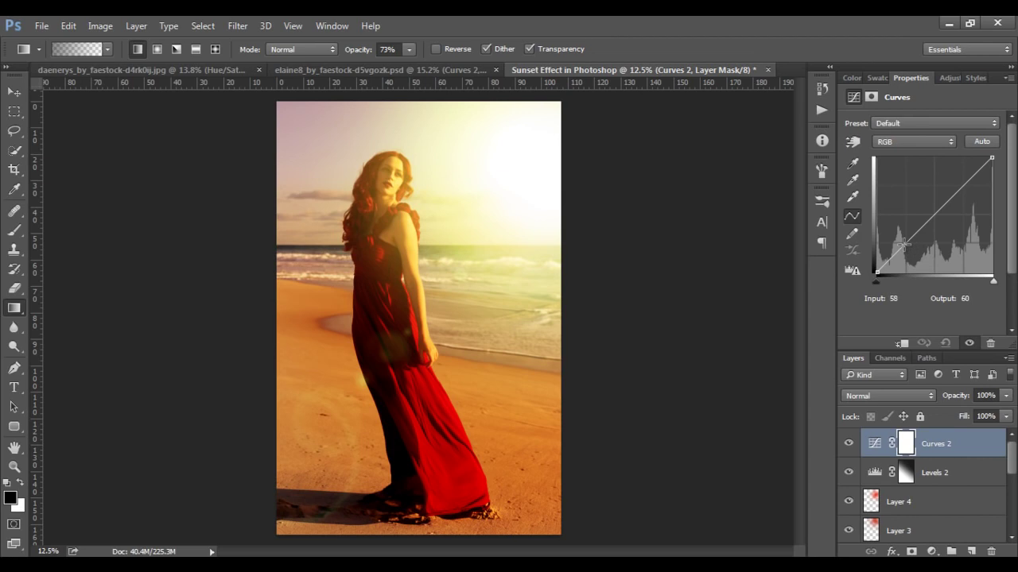
pyautogui.click(903, 244)
pyautogui.moveTo(904, 245); pyautogui.dragTo(904, 247)
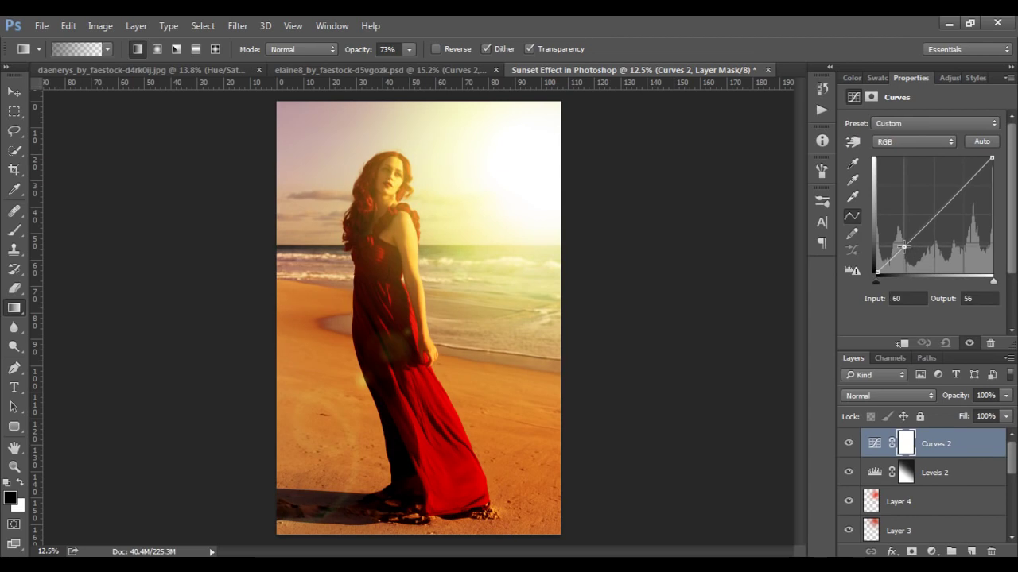
pyautogui.moveTo(962, 191); pyautogui.dragTo(961, 187)
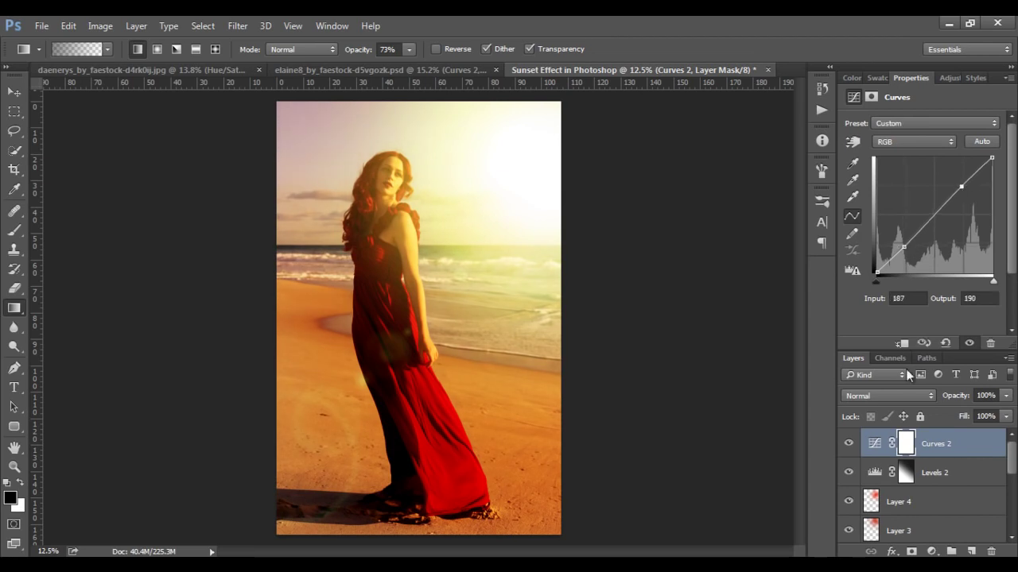
pyautogui.click(849, 447)
pyautogui.hotkey('ctrl', '+')
pyautogui.moveTo(472, 230); pyautogui.dragTo(472, 286)
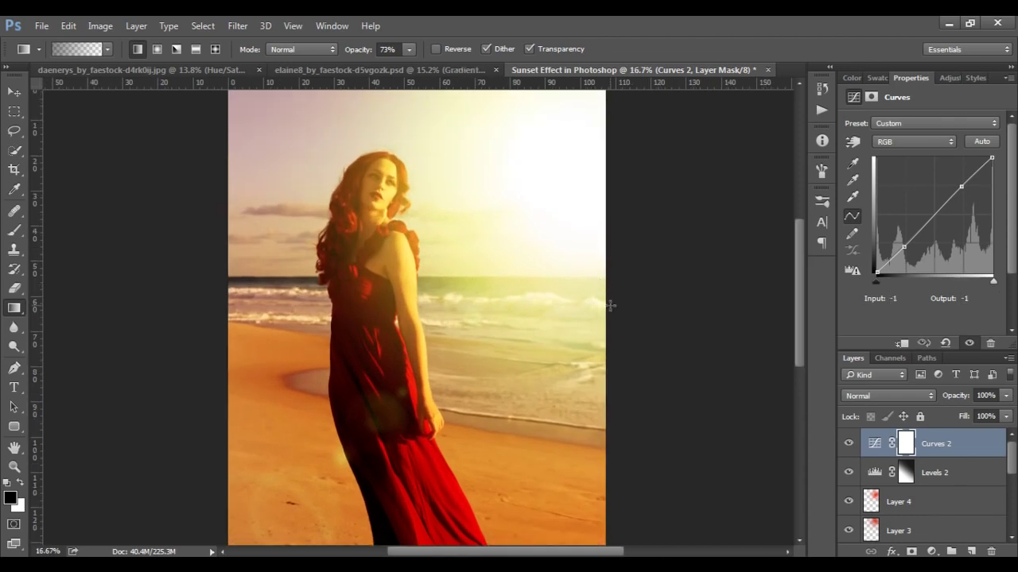
# Add a Hue/Saturation 1 layer with saturation lowered to -16, comparing on and off.
pyautogui.click(932, 551)
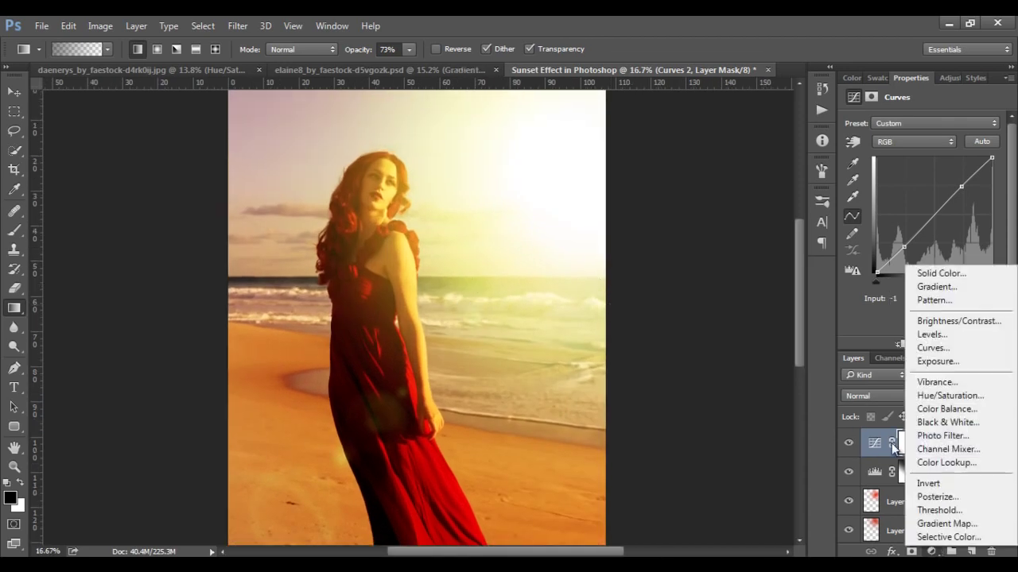
pyautogui.click(948, 395)
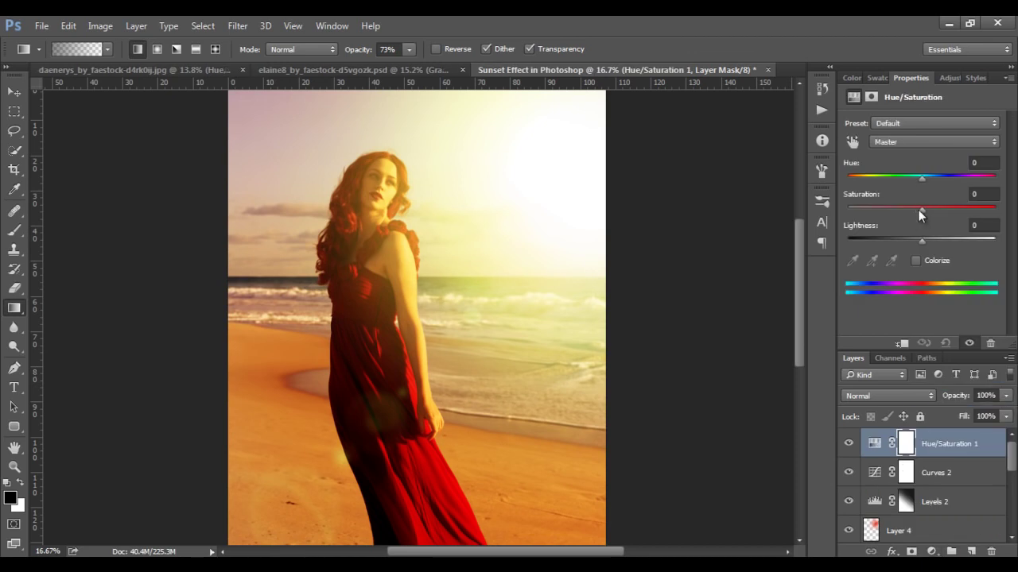
pyautogui.moveTo(914, 212); pyautogui.dragTo(914, 211)
pyautogui.click(848, 444)
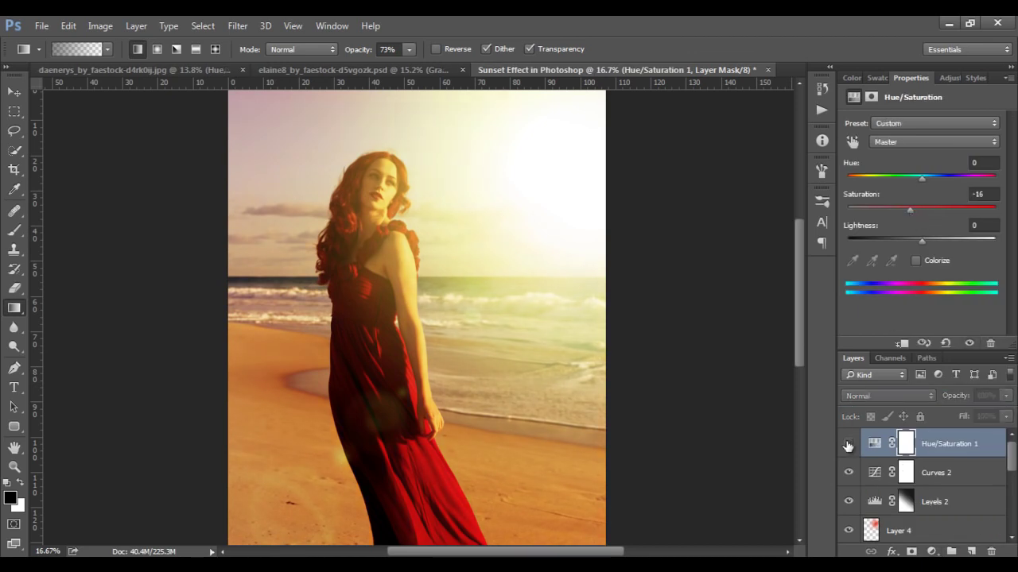
pyautogui.click(849, 443)
# Set the foreground colour to dark brown-red 332626.
pyautogui.click(11, 497)
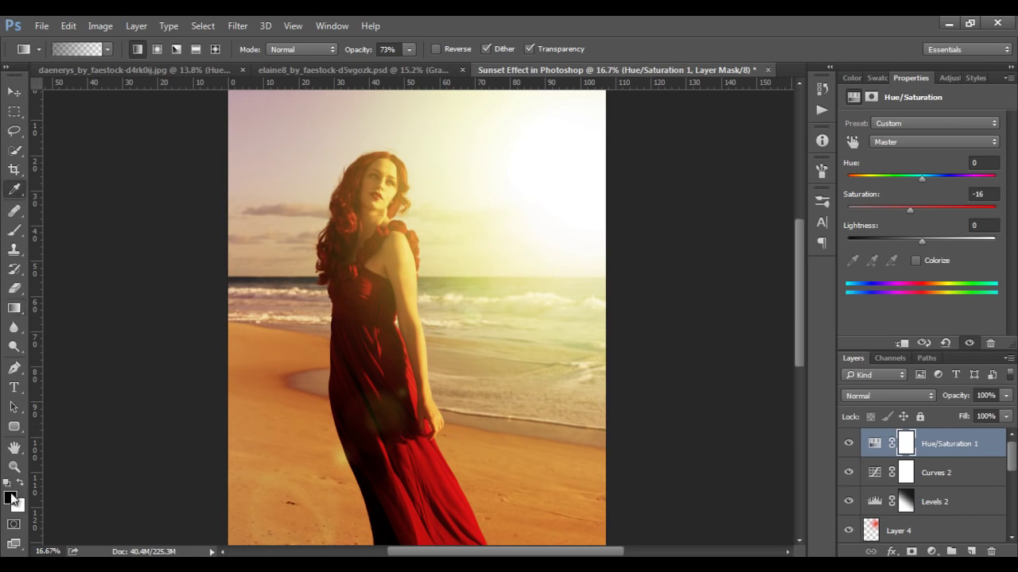
pyautogui.click(659, 338)
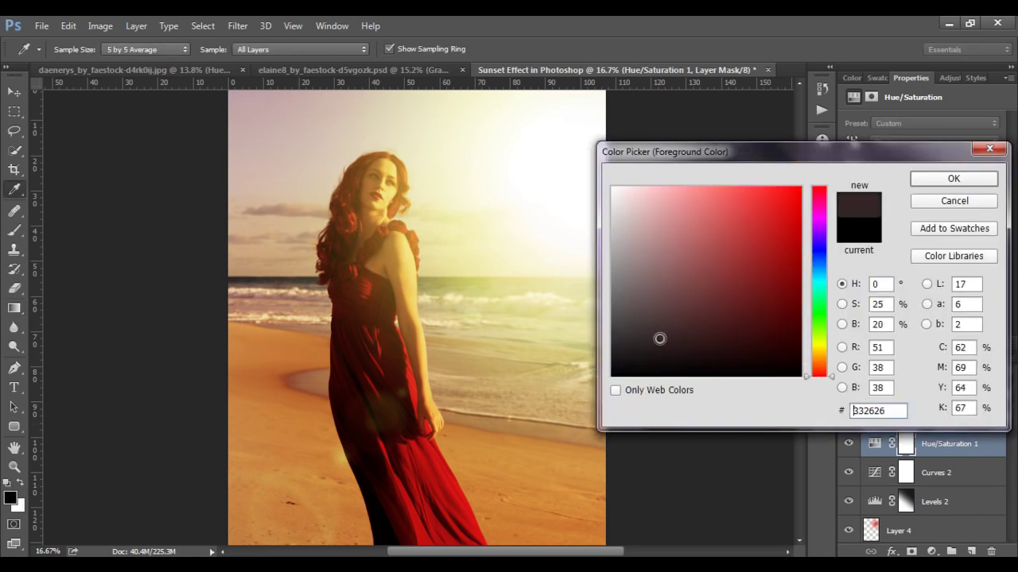
pyautogui.click(938, 188)
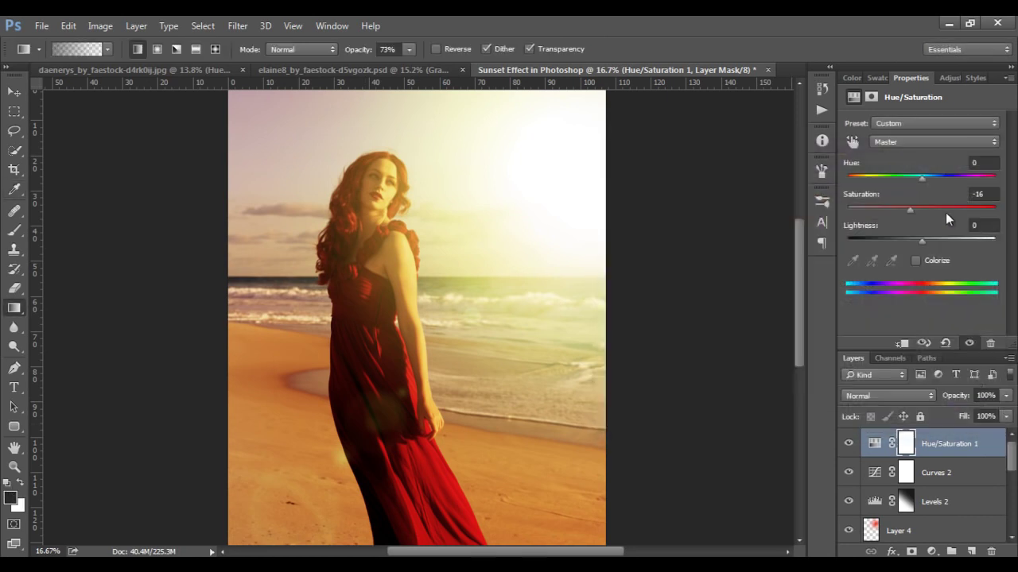
pyautogui.click(932, 551)
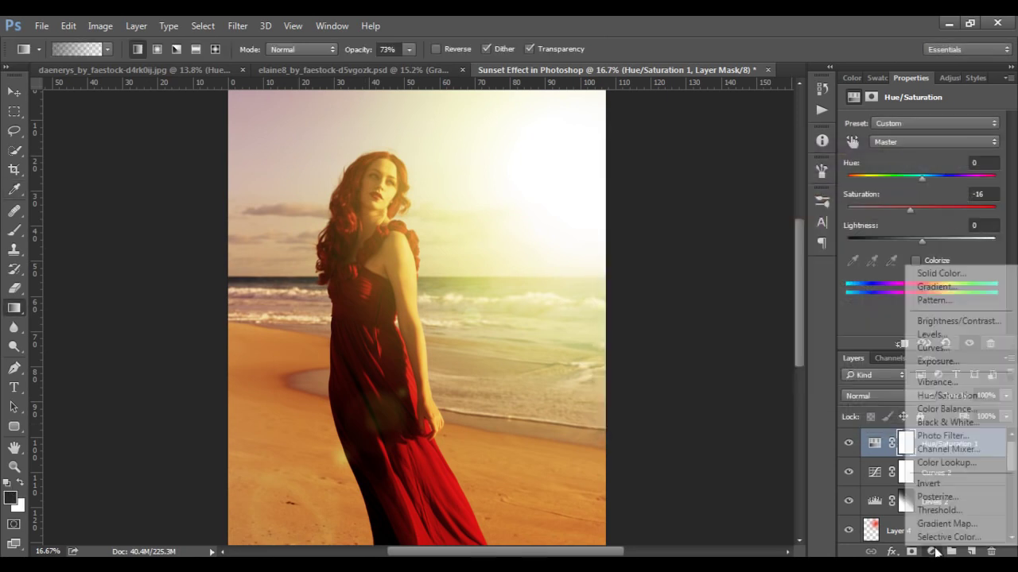
pyautogui.click(940, 286)
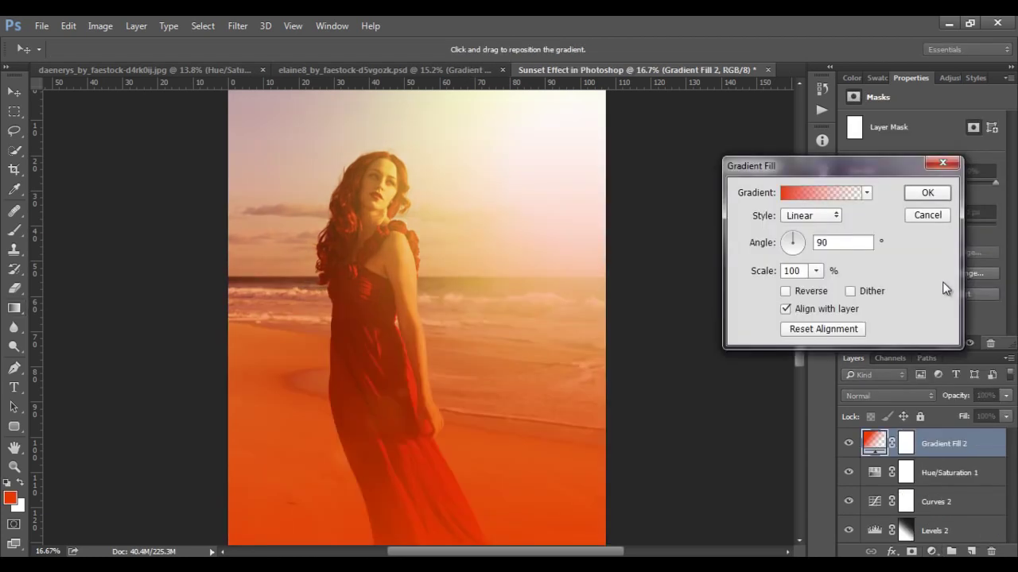
pyautogui.hotkey('ctrl', '-')
pyautogui.click(797, 215)
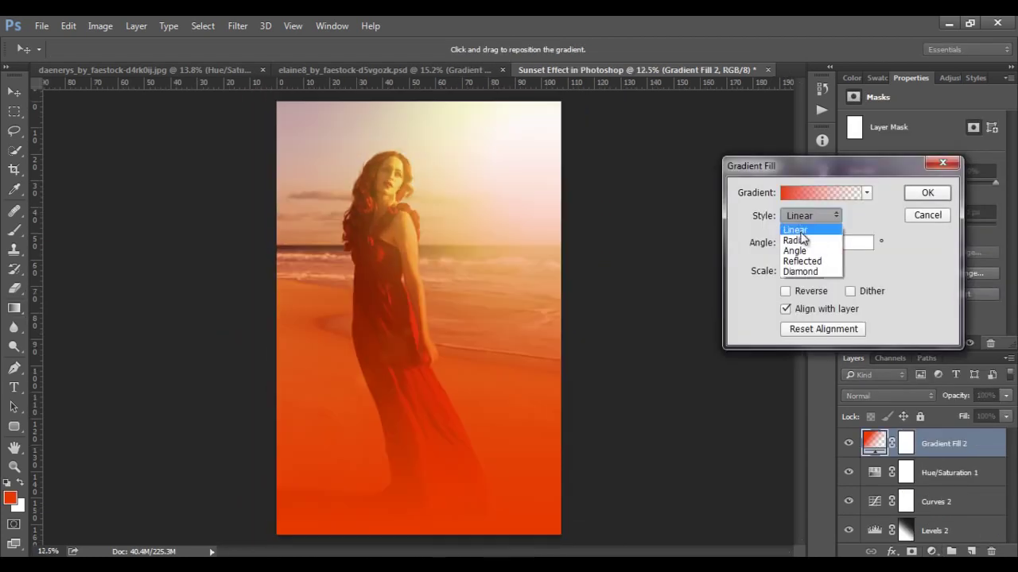
pyautogui.click(797, 240)
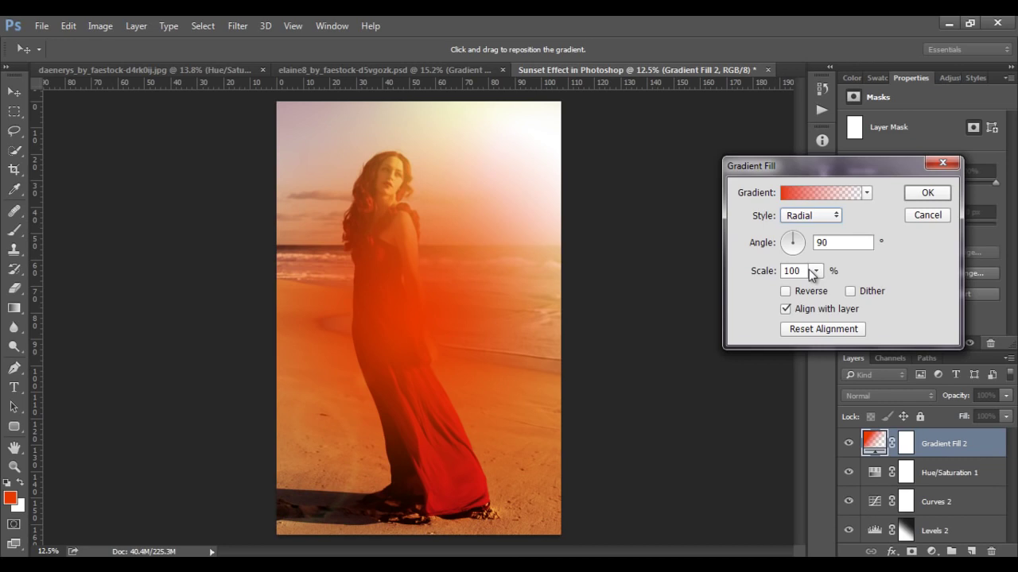
pyautogui.press('Escape')
pyautogui.press('d')
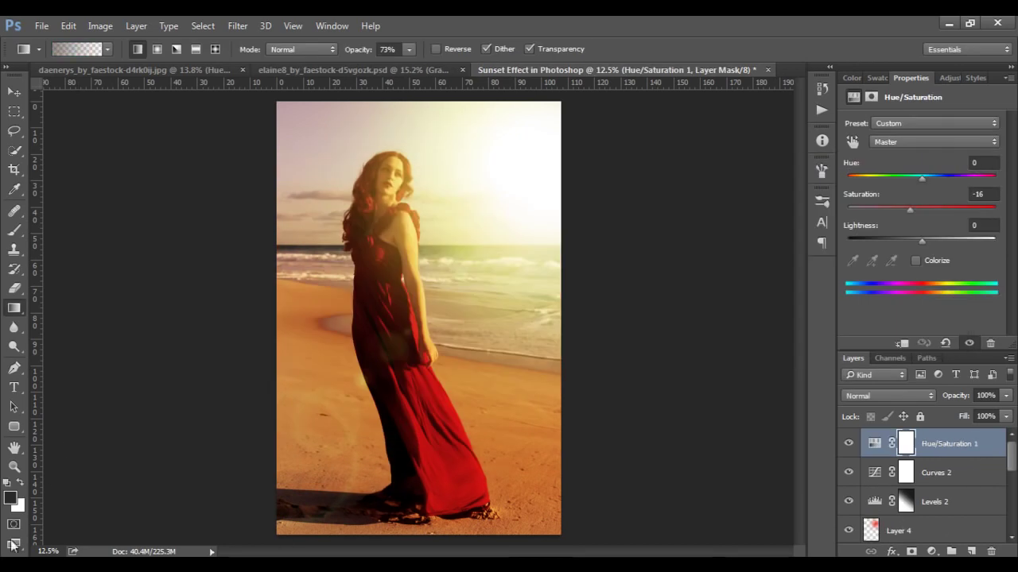
pyautogui.click(8, 498)
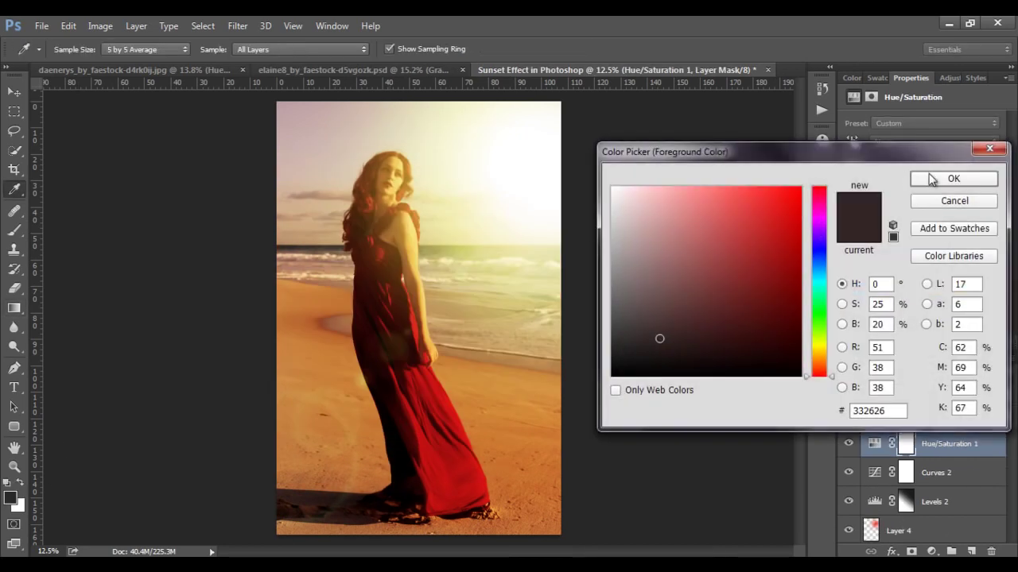
pyautogui.click(951, 178)
pyautogui.click(13, 92)
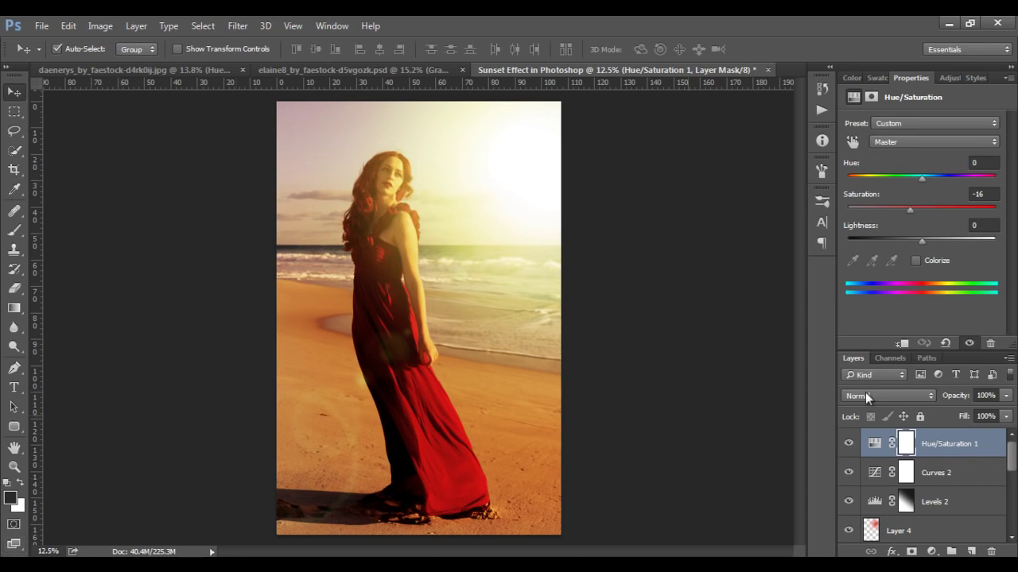
pyautogui.click(931, 550)
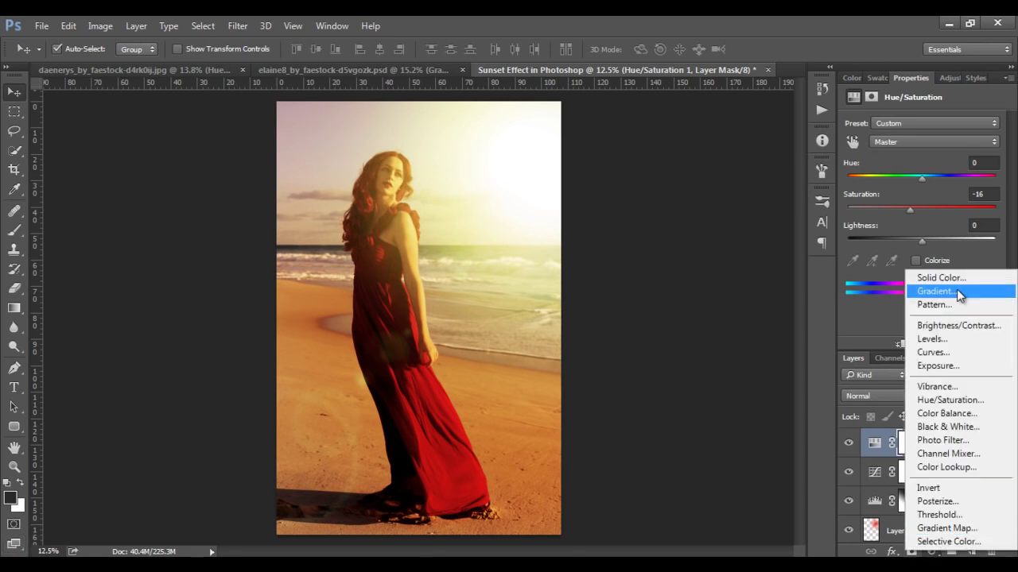
pyautogui.click(956, 291)
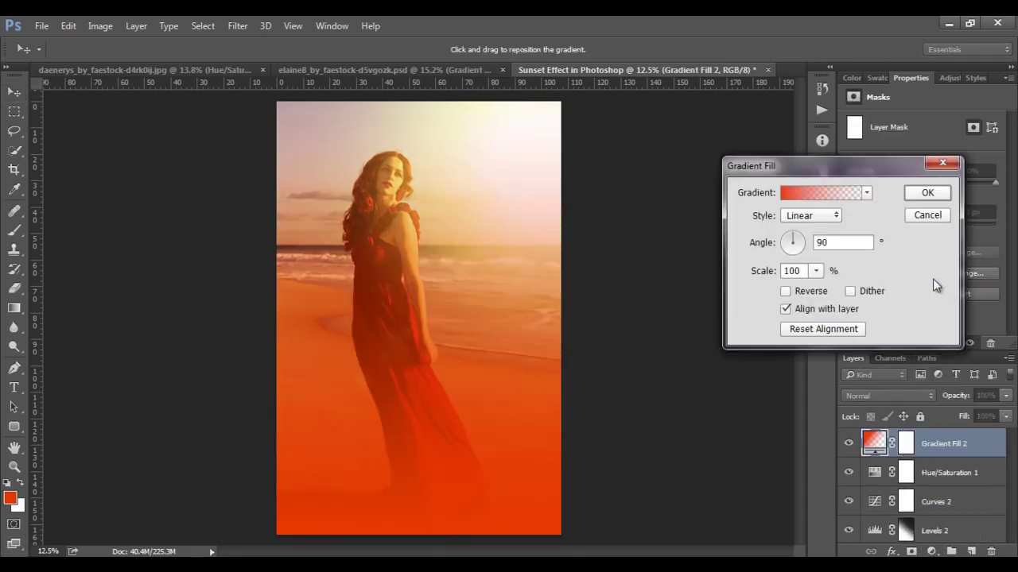
pyautogui.press('Escape')
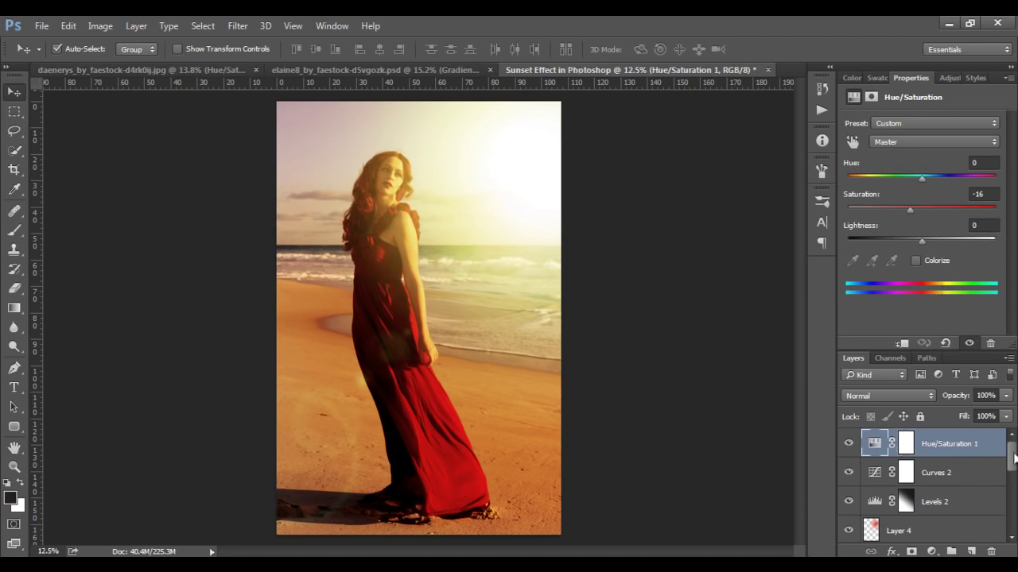
# Add a reversed radial Gradient Fill 2 at 228% scale, angle 50.71°, centred toward upper right.
pyautogui.click(931, 551)
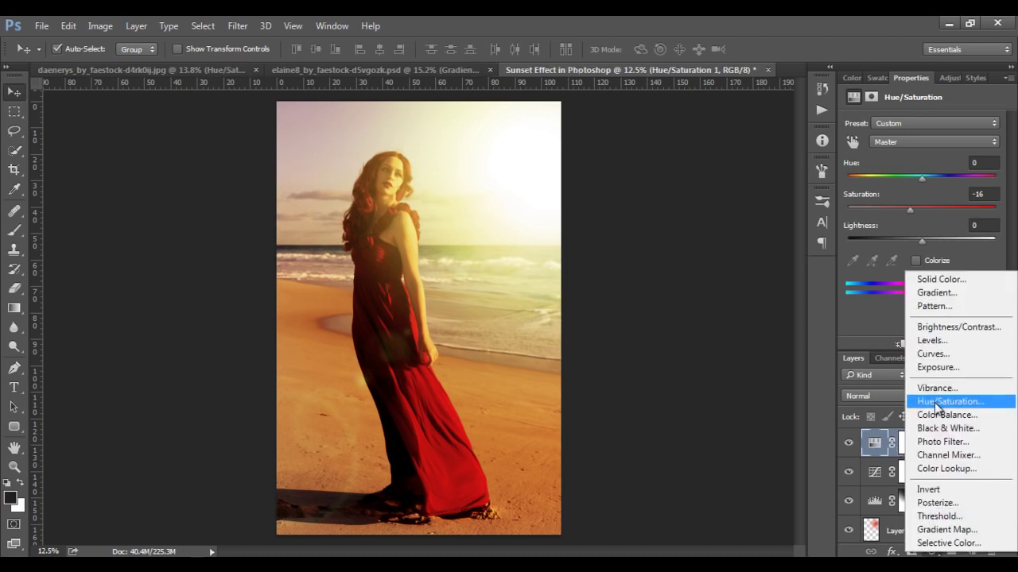
pyautogui.click(939, 293)
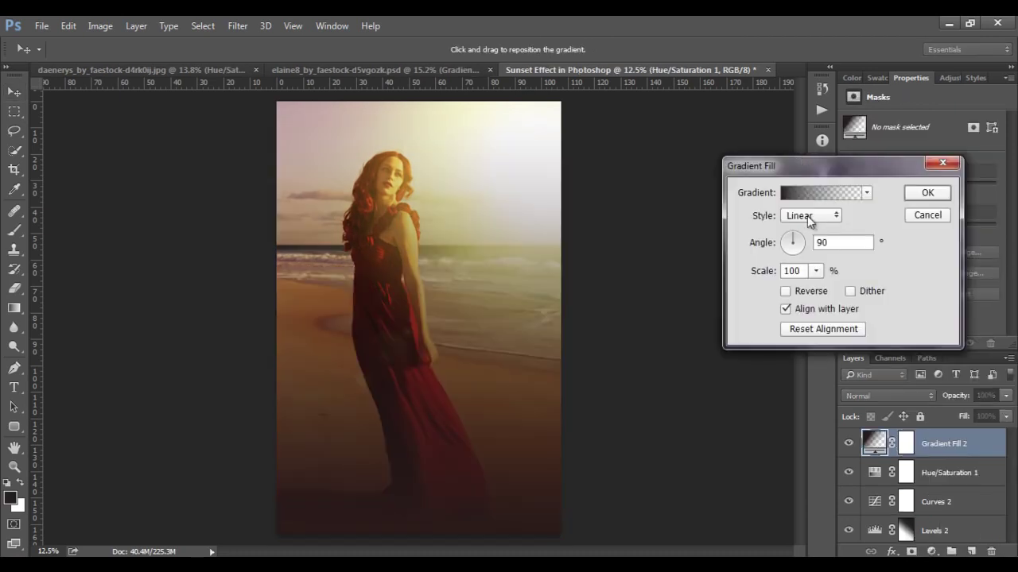
pyautogui.click(807, 216)
pyautogui.click(803, 239)
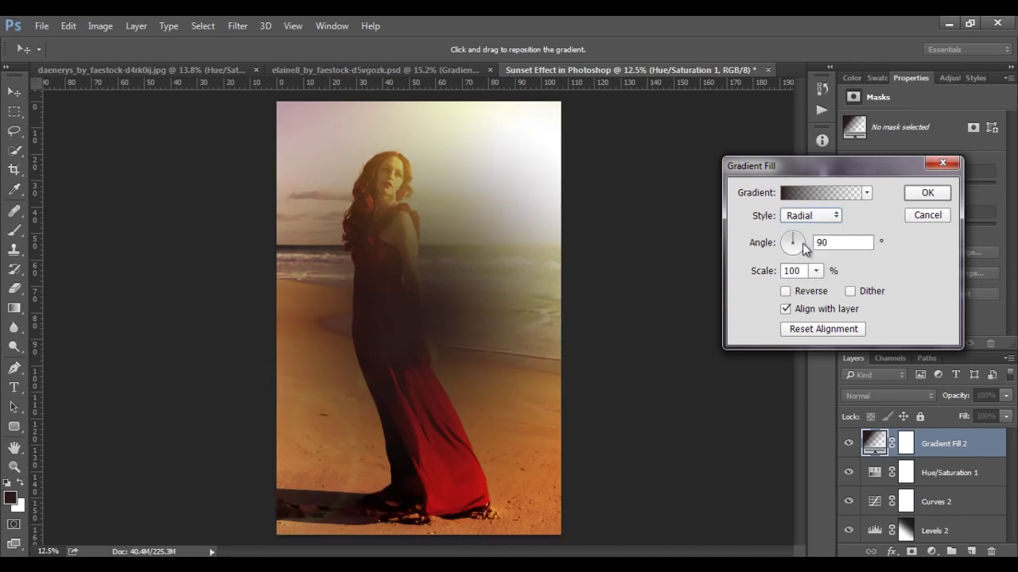
pyautogui.click(785, 291)
pyautogui.click(815, 271)
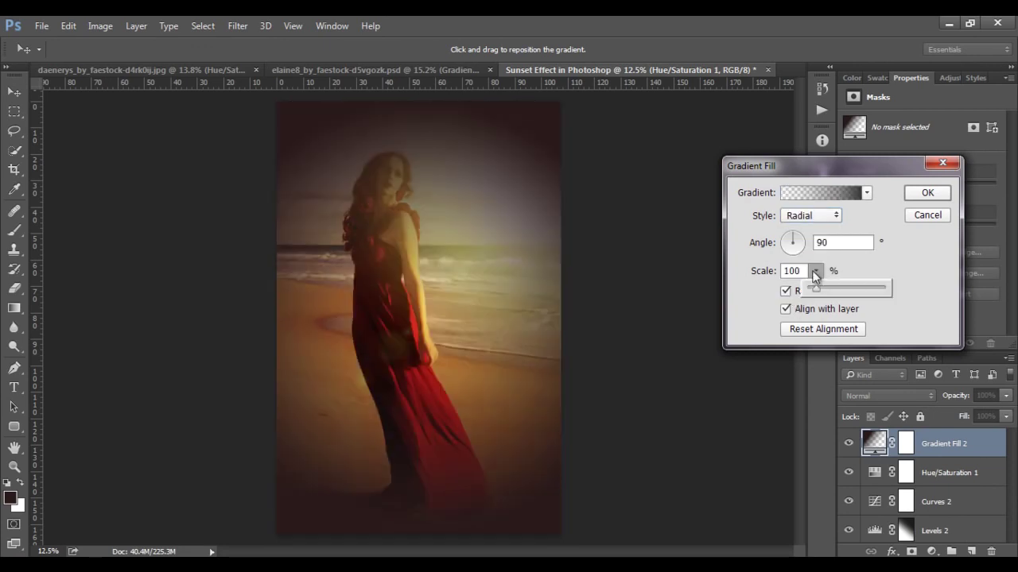
pyautogui.moveTo(814, 290); pyautogui.dragTo(828, 289)
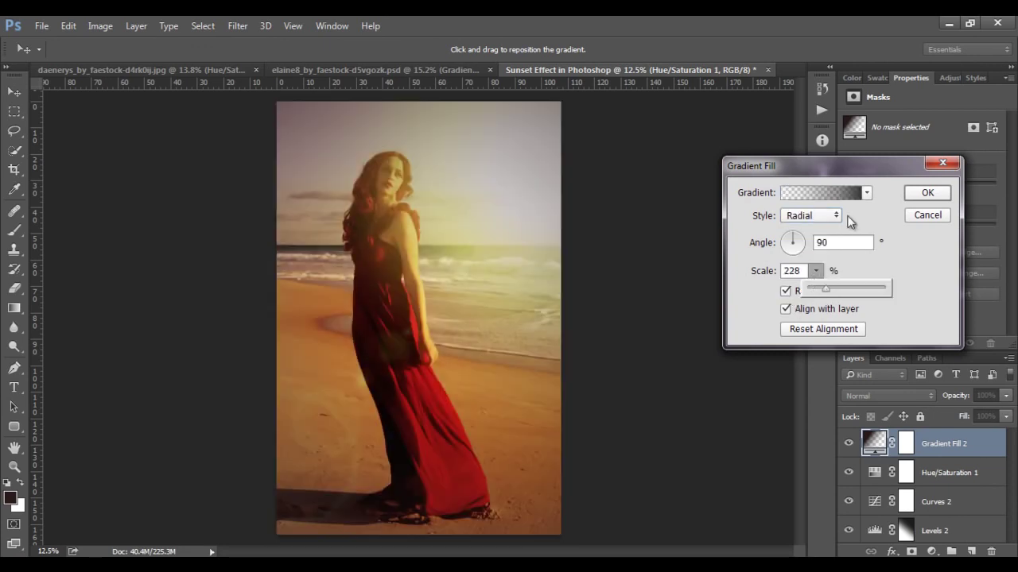
pyautogui.moveTo(796, 246); pyautogui.dragTo(803, 241)
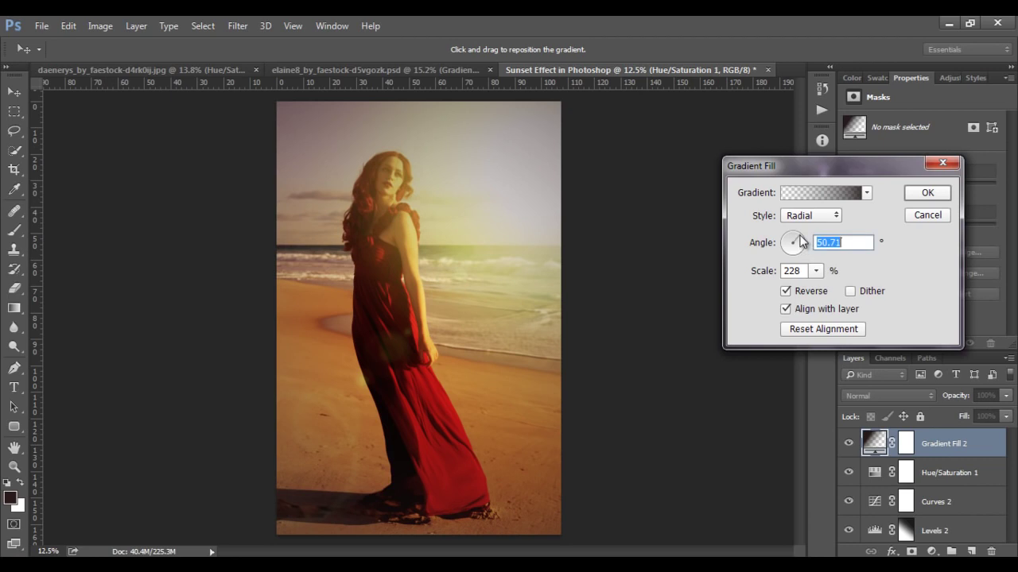
pyautogui.moveTo(493, 247); pyautogui.dragTo(502, 222)
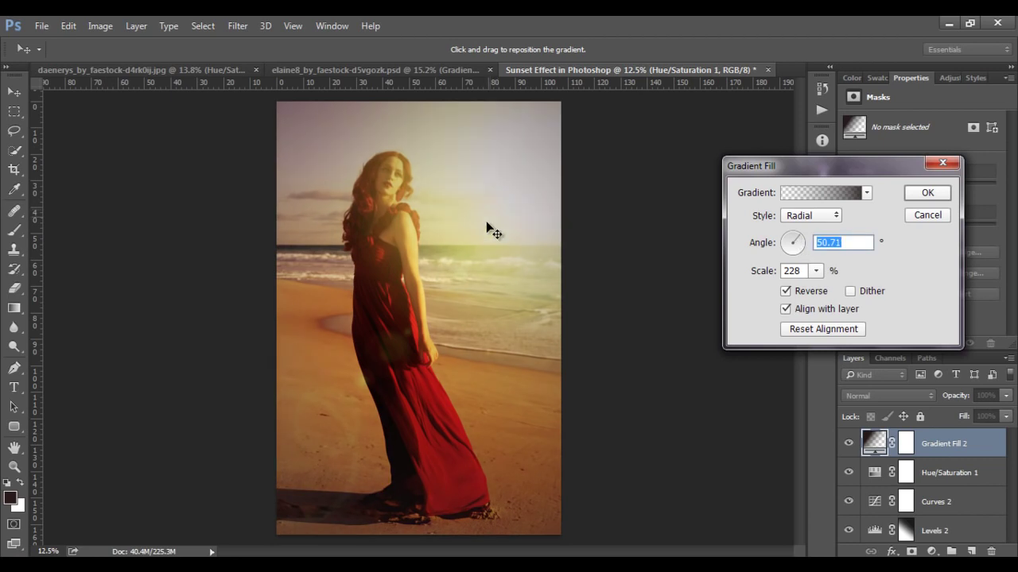
pyautogui.click(922, 193)
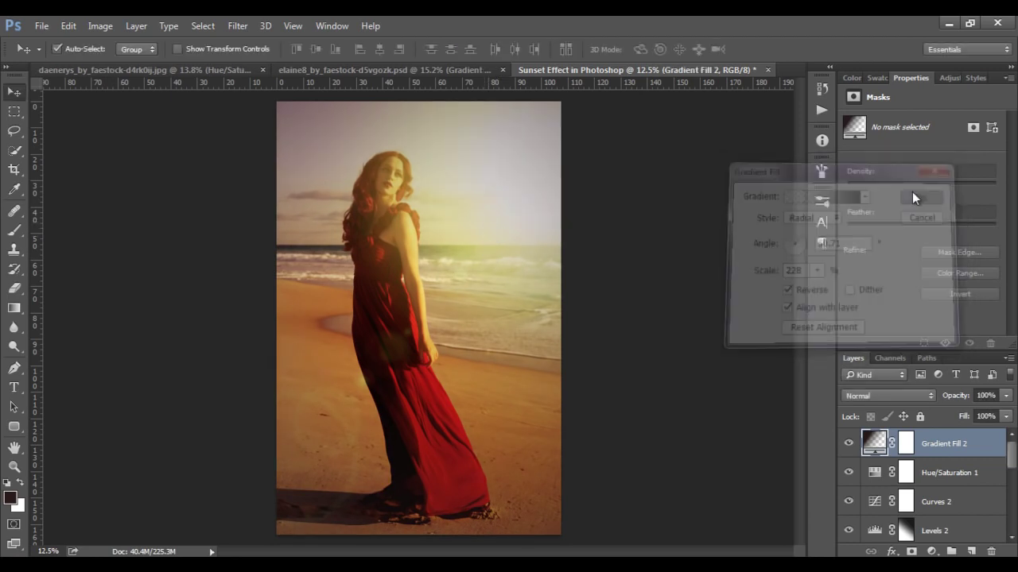
# Create Layer 5 and merge Gradient Fill 2 into it.
pyautogui.click(969, 550)
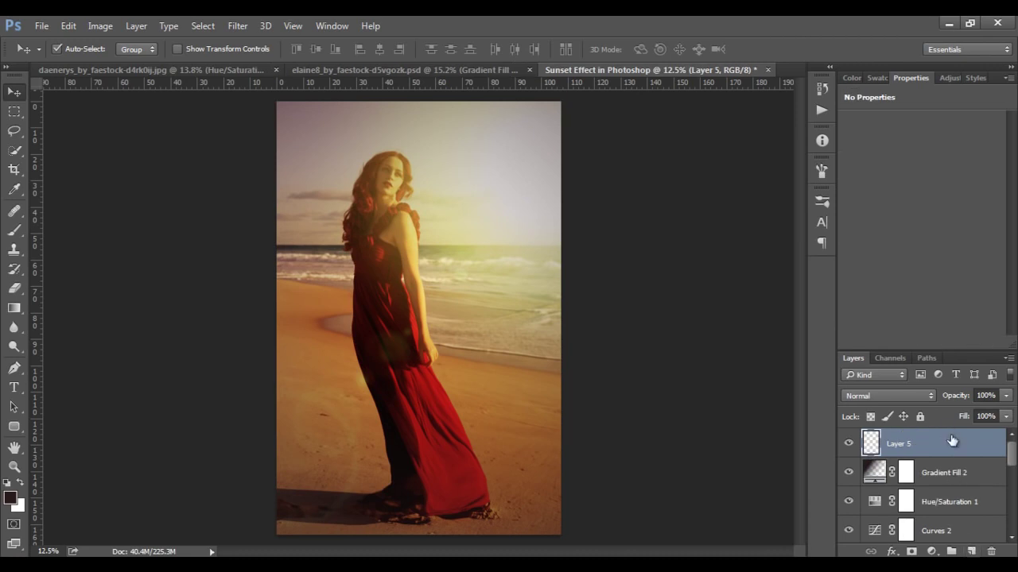
pyautogui.keyDown('shift'); pyautogui.click(943, 475); pyautogui.keyUp('shift')
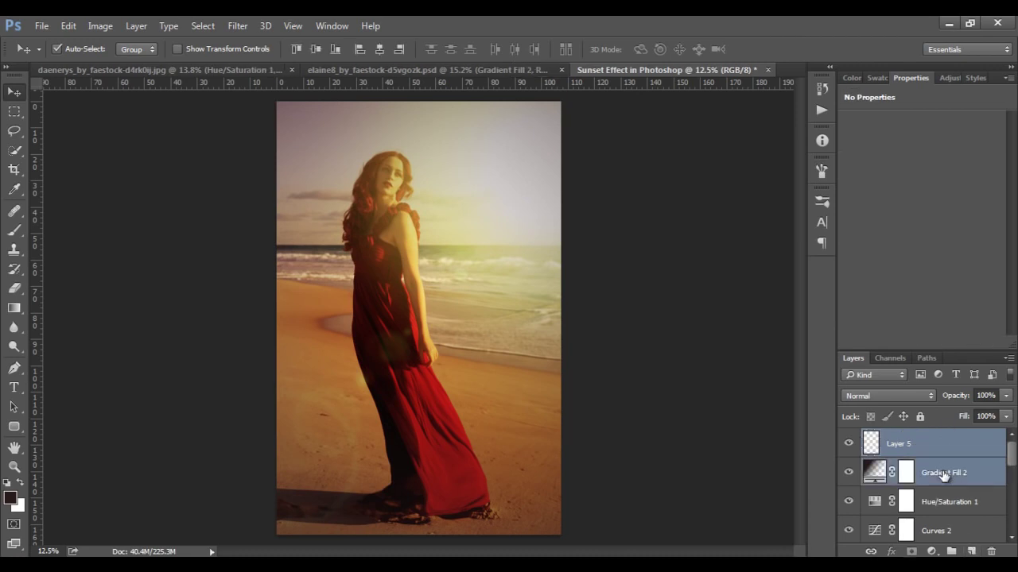
pyautogui.click(1008, 358)
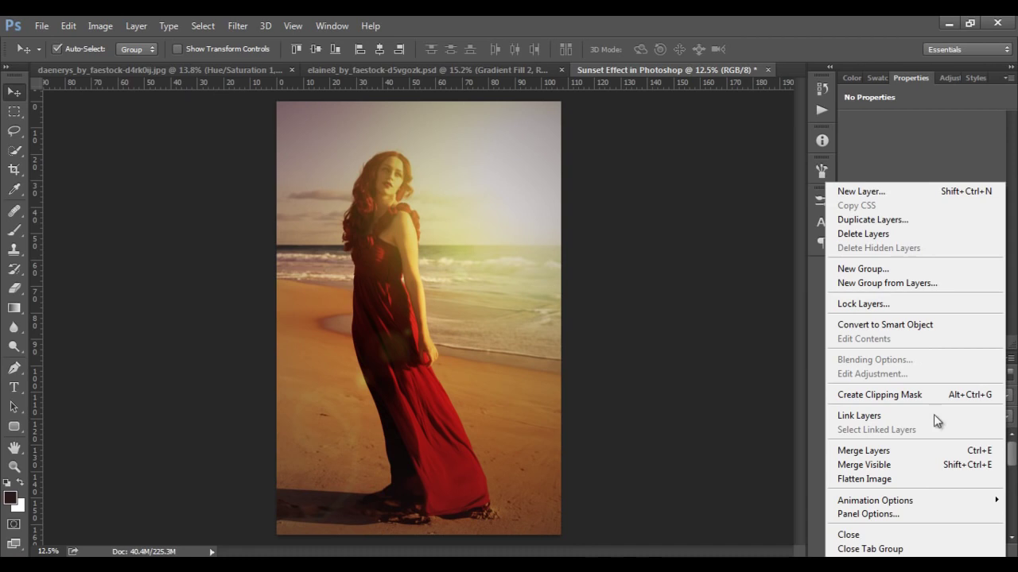
pyautogui.click(906, 454)
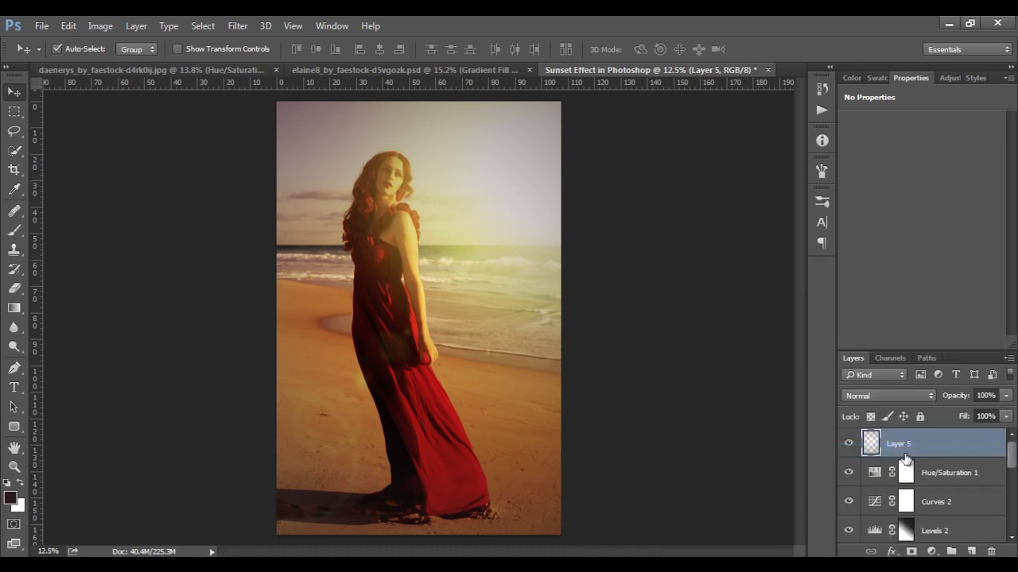
# Scale the Layer 5 glow up and lower its opacity slightly.
pyautogui.click(849, 444)
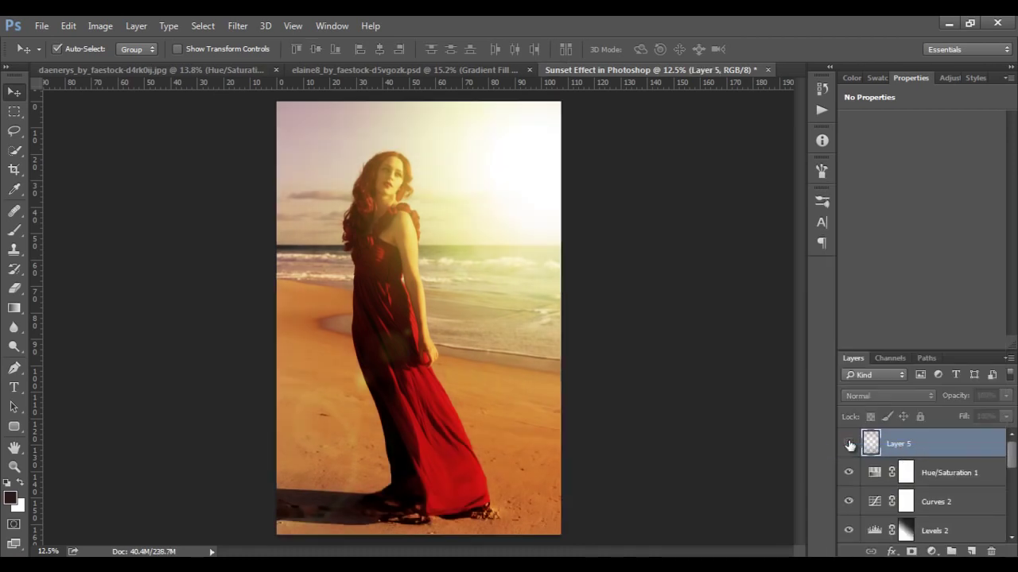
pyautogui.hotkey('ctrl', '-')
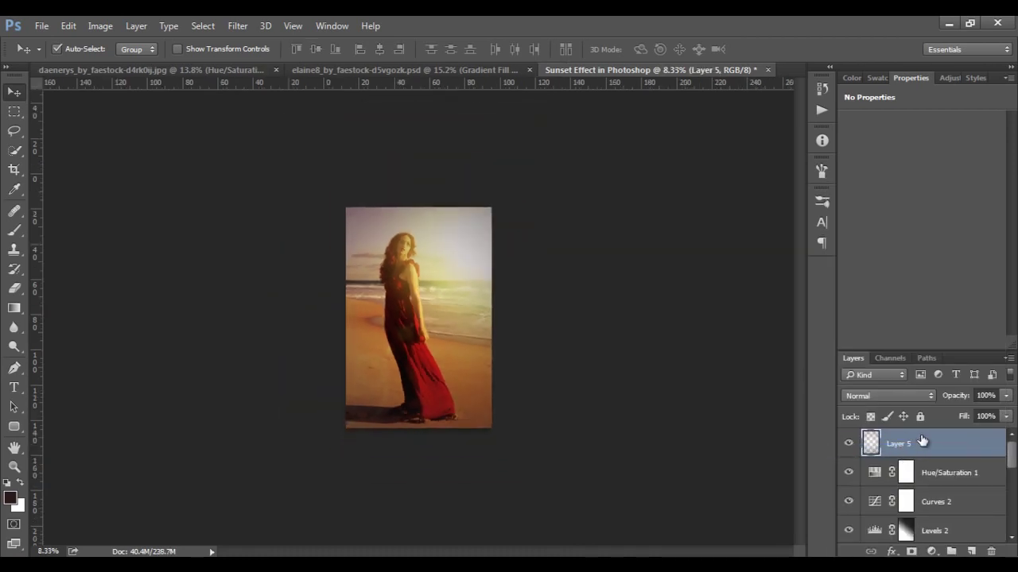
pyautogui.hotkey('ctrl', 't')
pyautogui.moveTo(487, 425); pyautogui.dragTo(518, 453)
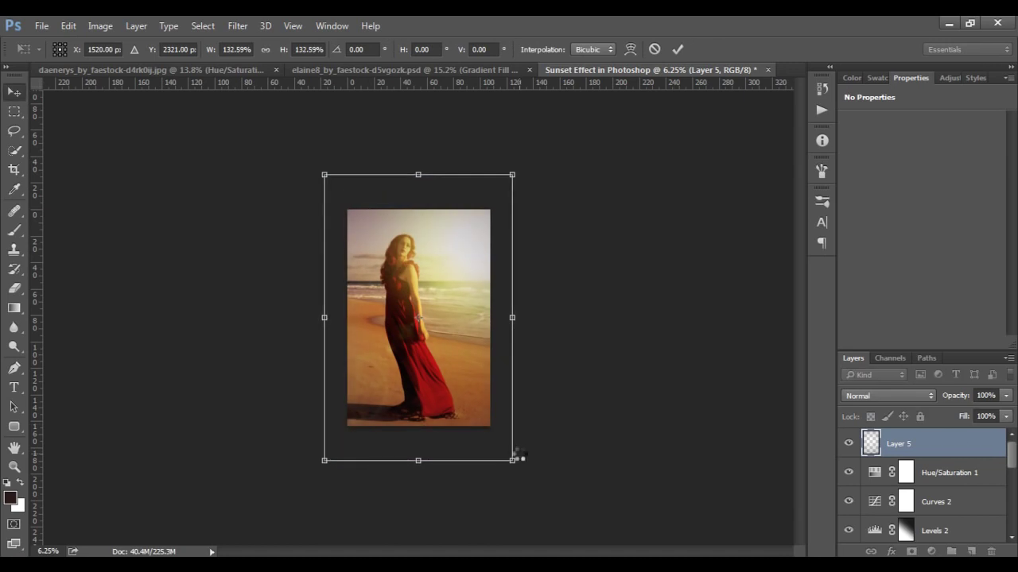
pyautogui.press('Return')
pyautogui.hotkey('ctrl', '0')
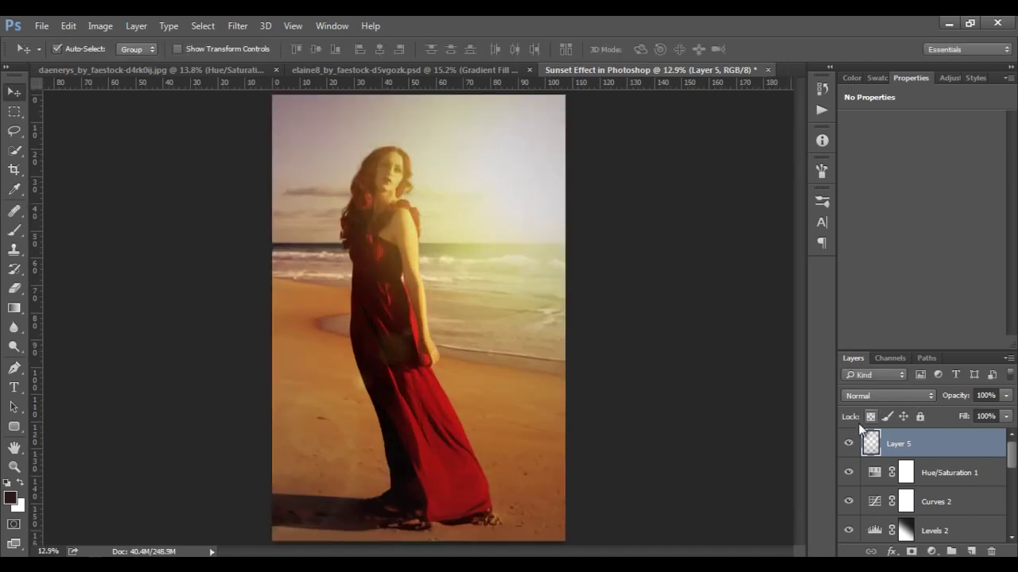
pyautogui.moveTo(962, 402); pyautogui.dragTo(952, 404)
pyautogui.click(847, 443)
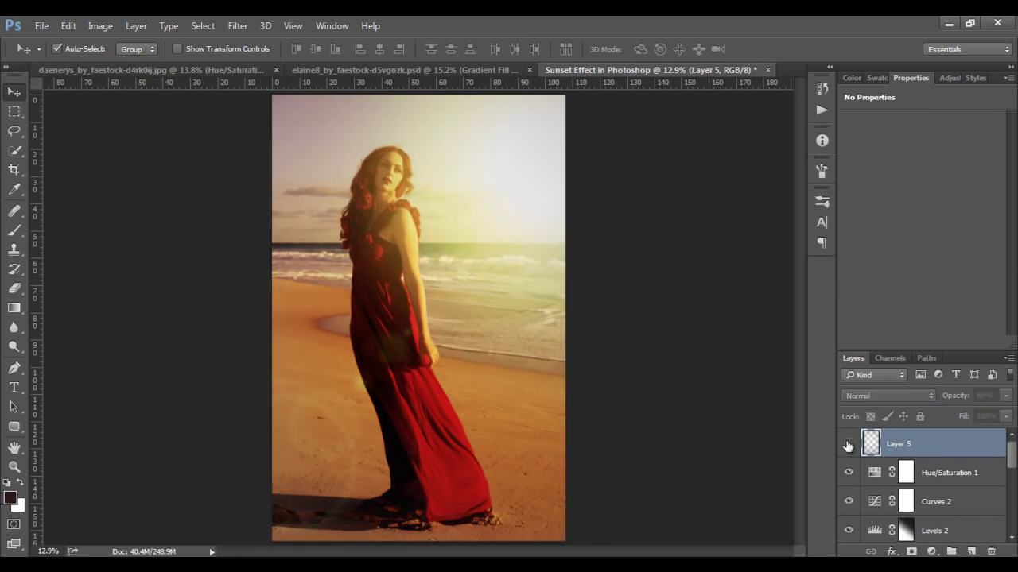
pyautogui.click(847, 443)
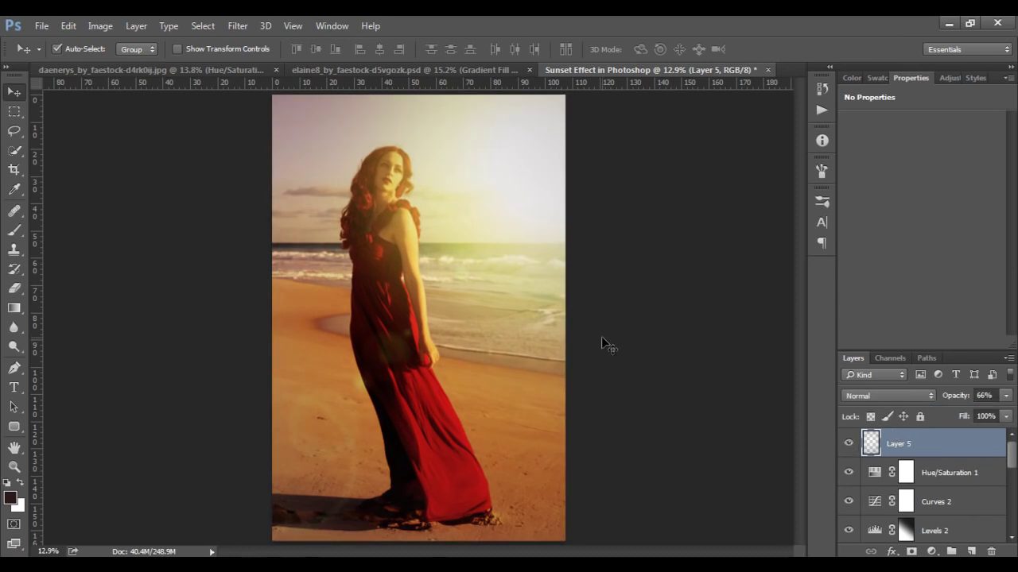
# Enlarge Layer 5 past the canvas edges to about 114% and set its opacity to 33%.
pyautogui.hotkey('ctrl', 't')
pyautogui.hotkey('ctrl', '-')
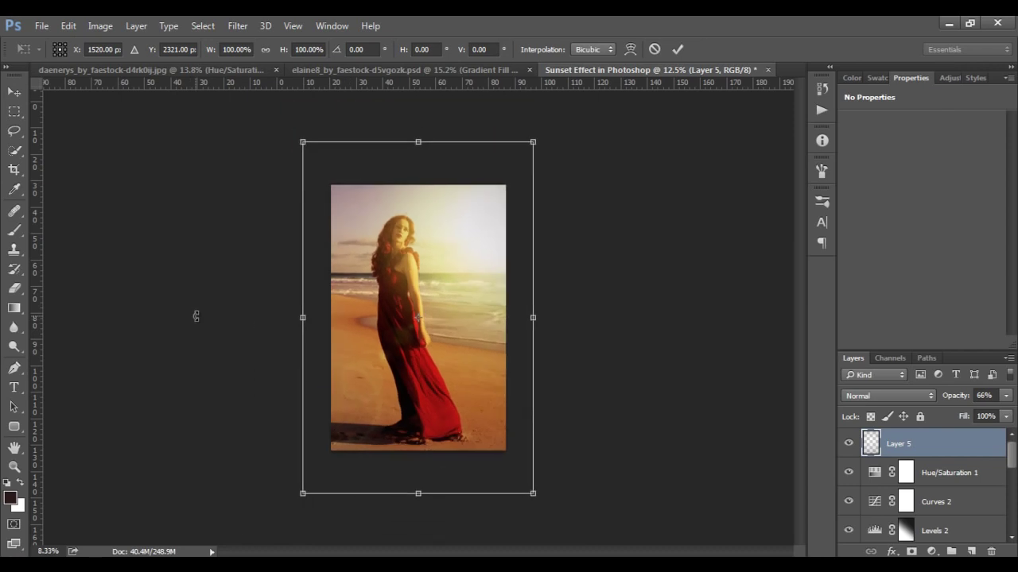
pyautogui.moveTo(325, 174); pyautogui.dragTo(293, 124)
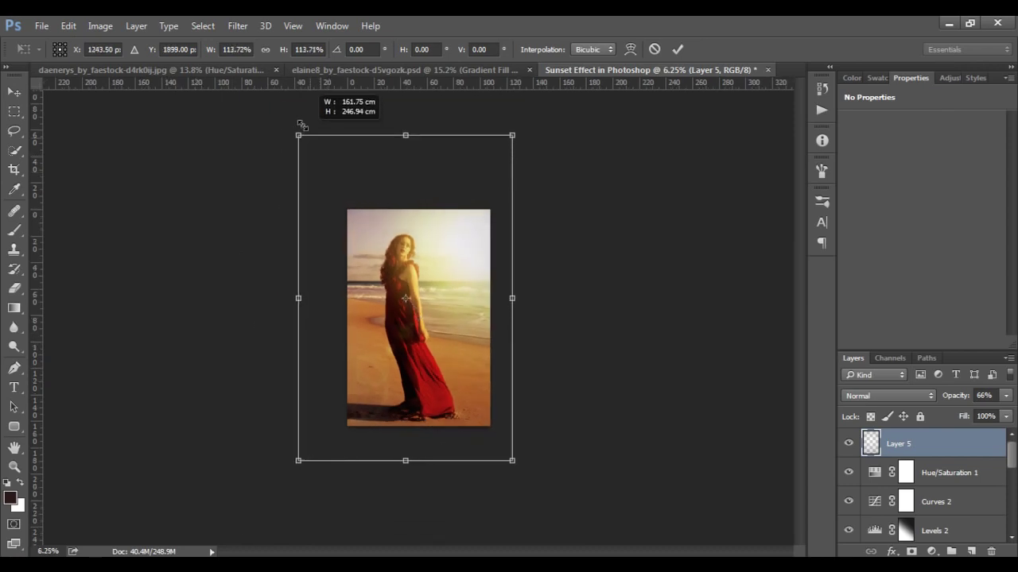
pyautogui.press('Return')
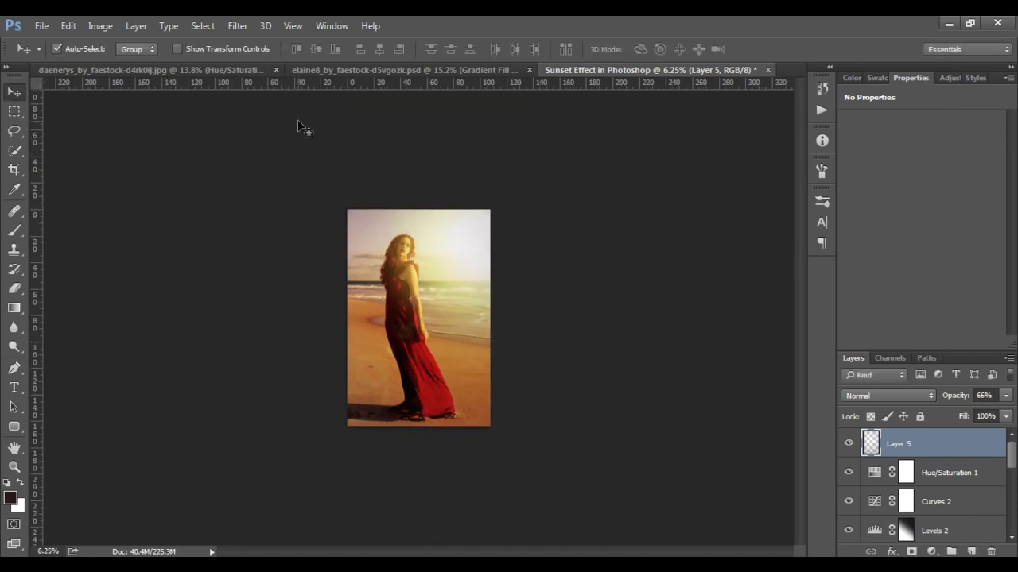
pyautogui.hotkey('ctrl', '0')
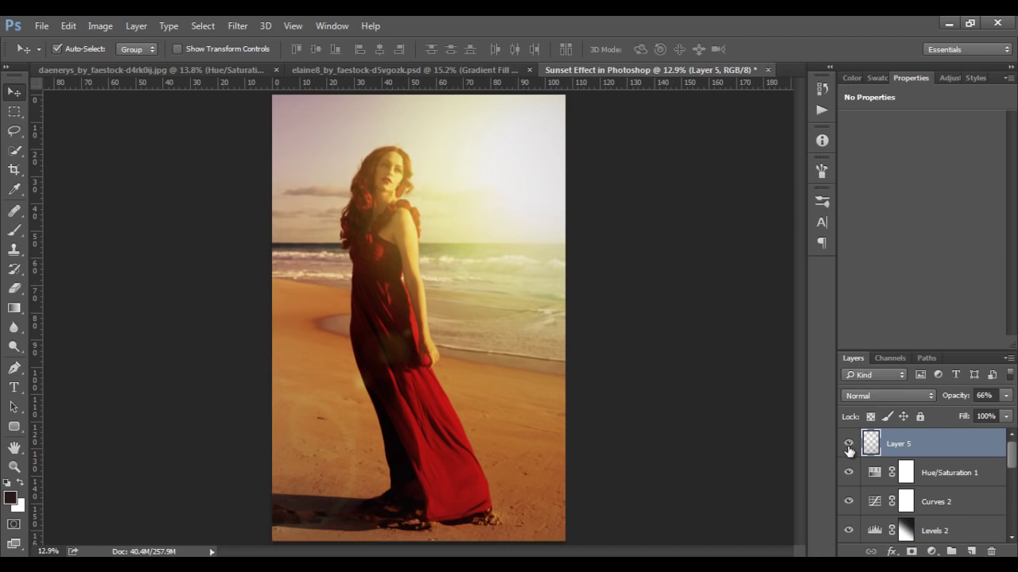
pyautogui.click(849, 445)
pyautogui.moveTo(964, 396); pyautogui.dragTo(962, 402)
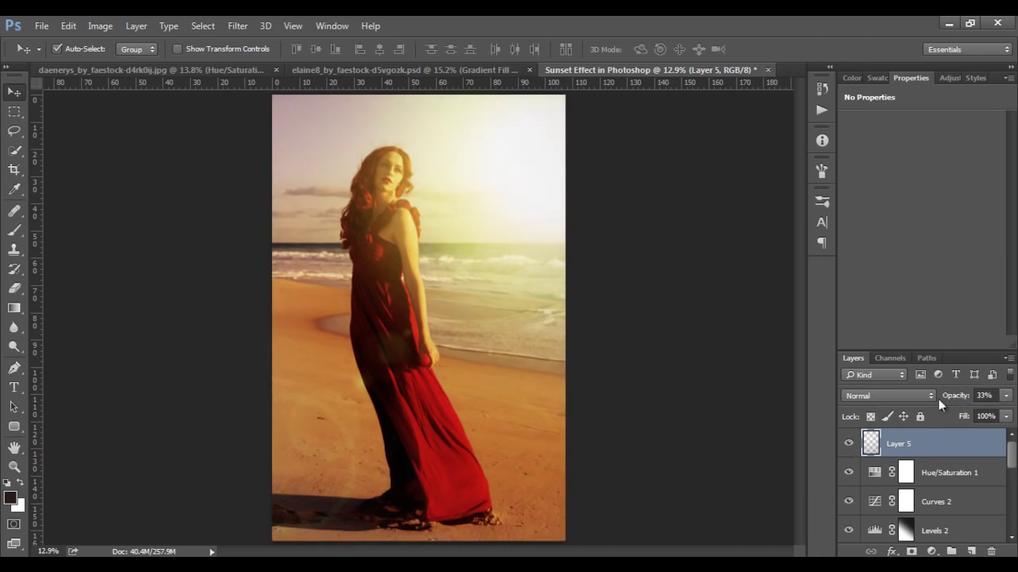
pyautogui.click(848, 444)
# Add another gradient fill glow and merge it into a new Layer 6.
pyautogui.click(932, 551)
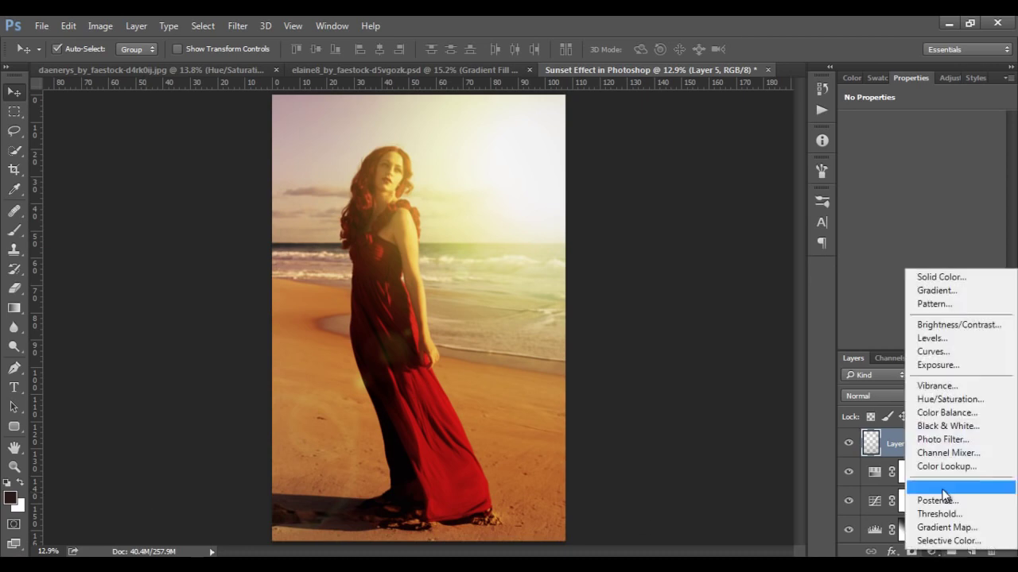
pyautogui.click(935, 290)
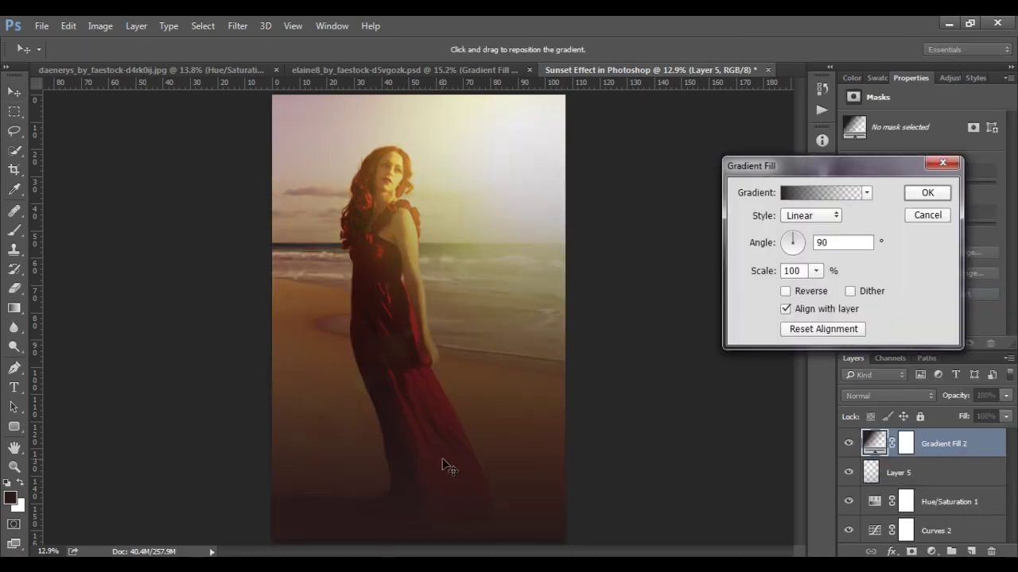
pyautogui.moveTo(461, 363)
pyautogui.mouseDown()
pyautogui.moveTo(424, 494)
pyautogui.moveTo(436, 482)
pyautogui.mouseUp()
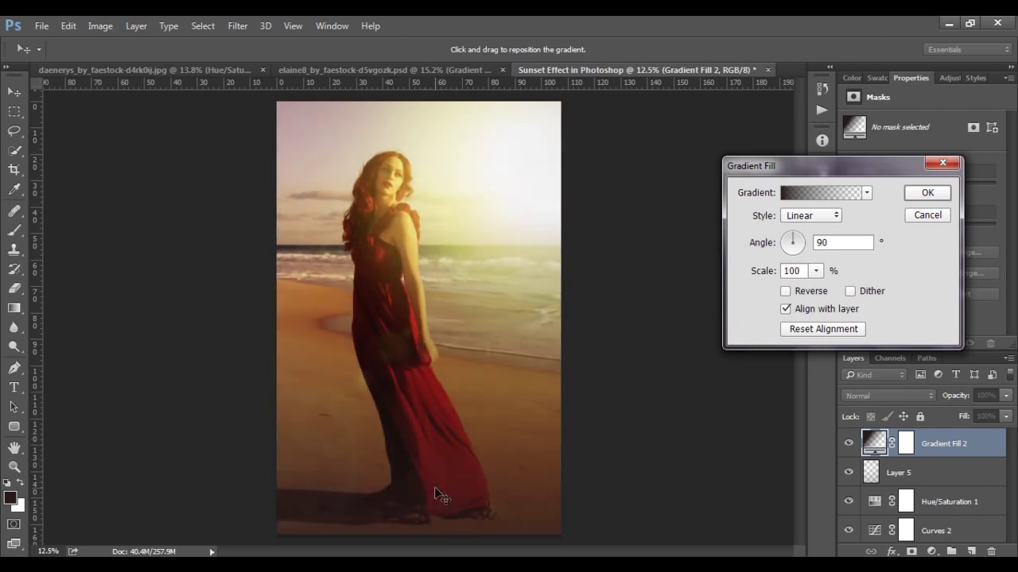
pyautogui.click(916, 195)
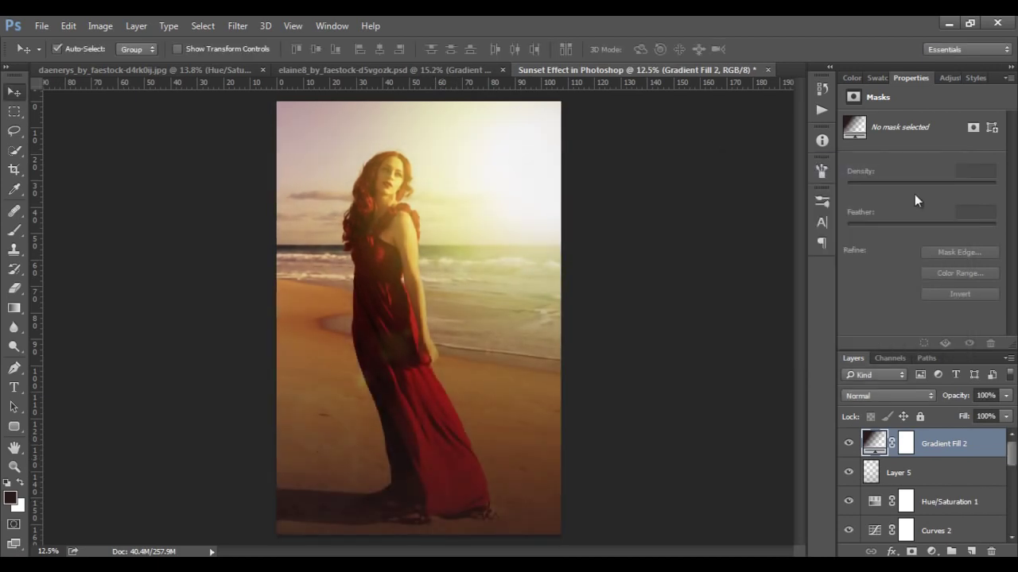
pyautogui.click(970, 551)
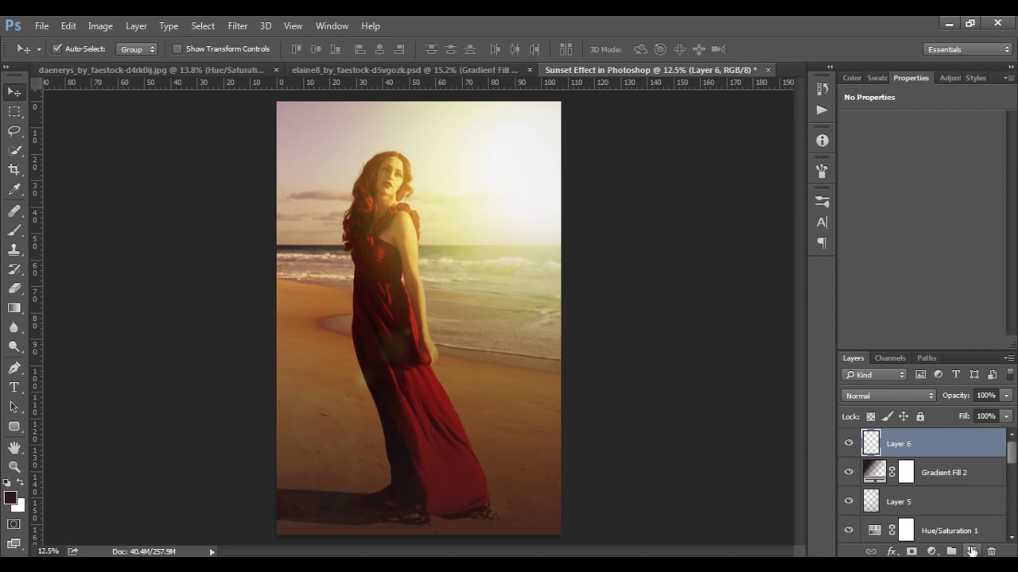
pyautogui.keyDown('ctrl'); pyautogui.click(938, 471); pyautogui.keyUp('ctrl')
pyautogui.click(1008, 359)
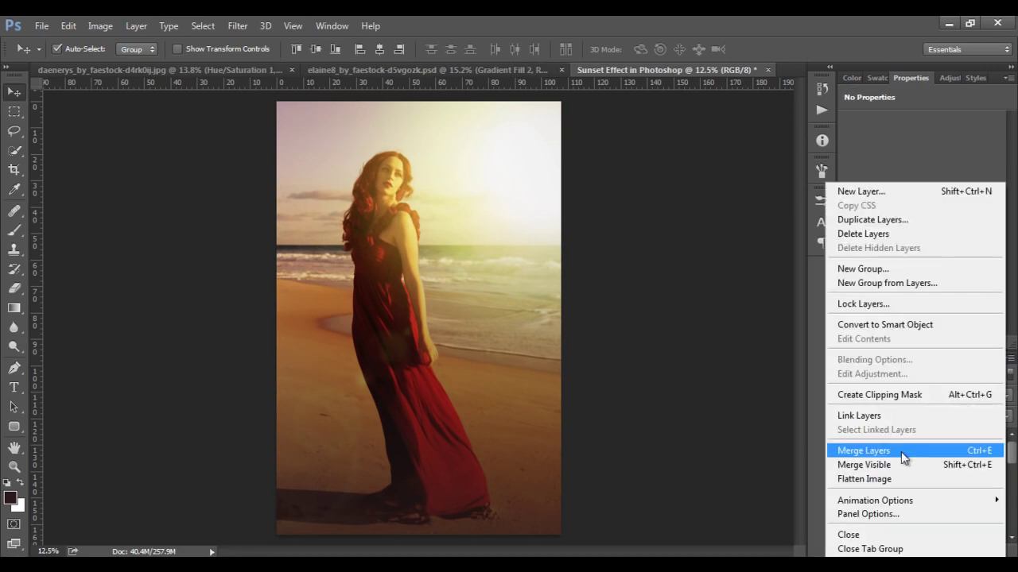
pyautogui.click(986, 450)
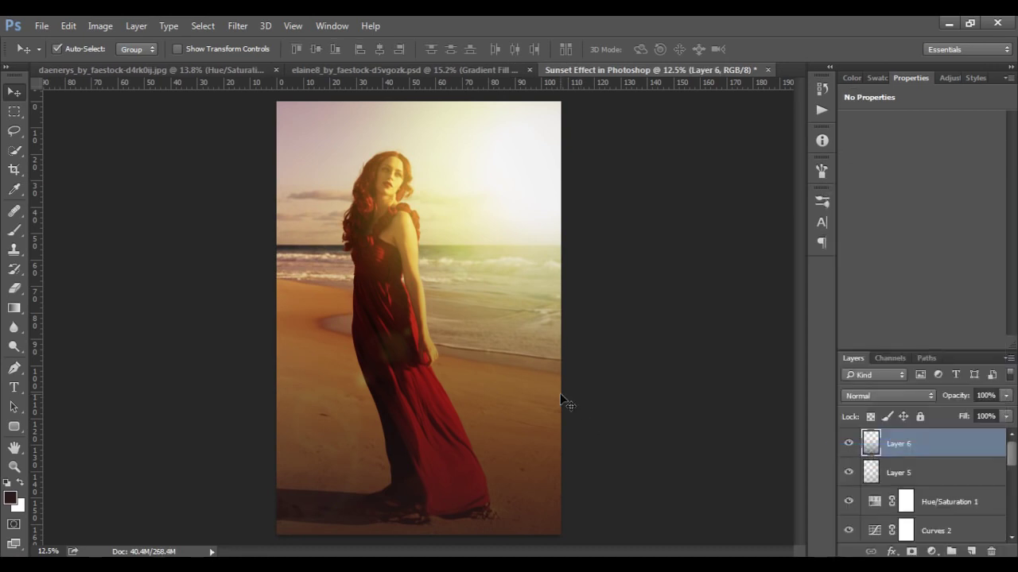
# Squash Layer 6 to about 42% height and move it toward the photo's bottom.
pyautogui.hotkey('ctrl', '-')
pyautogui.hotkey('ctrl', 't')
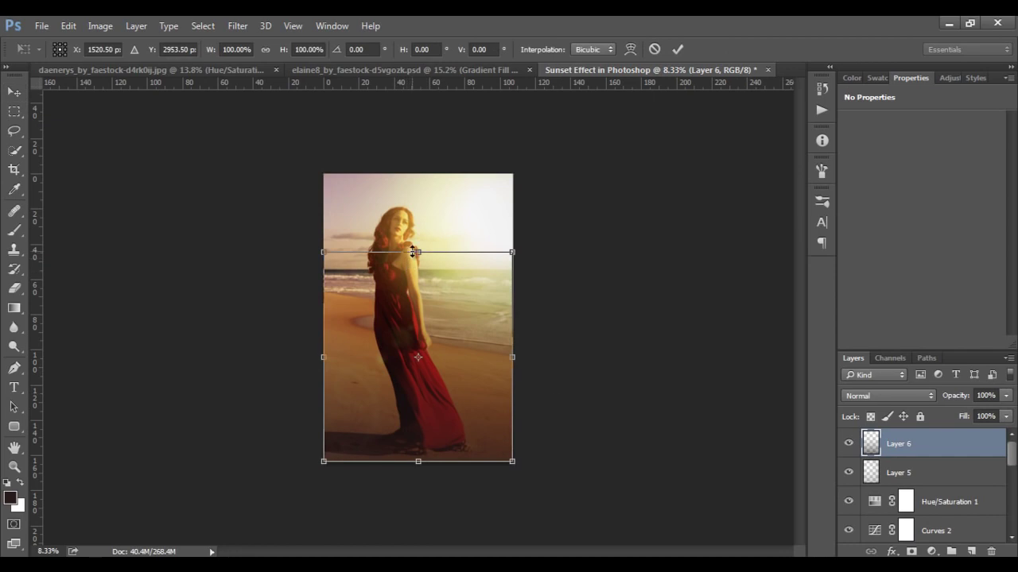
pyautogui.moveTo(415, 252); pyautogui.dragTo(418, 370)
pyautogui.moveTo(437, 442); pyautogui.dragTo(439, 461)
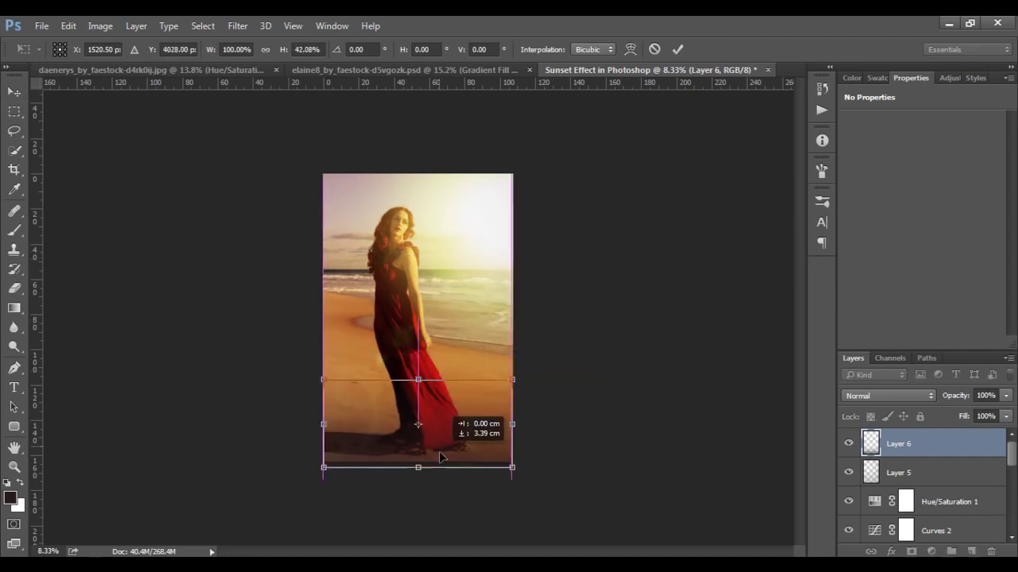
pyautogui.press('Return')
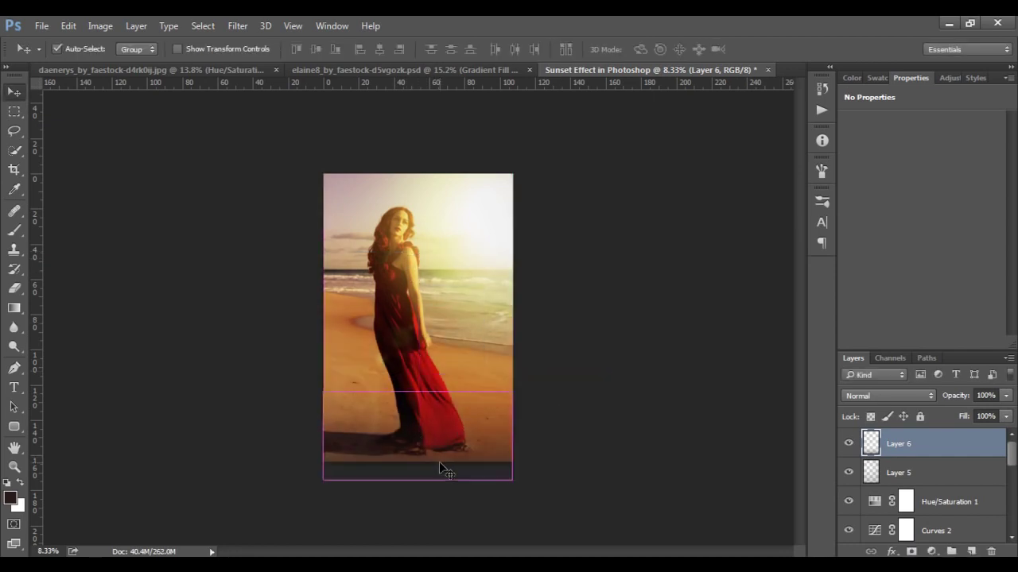
pyautogui.hotkey('ctrl', '0')
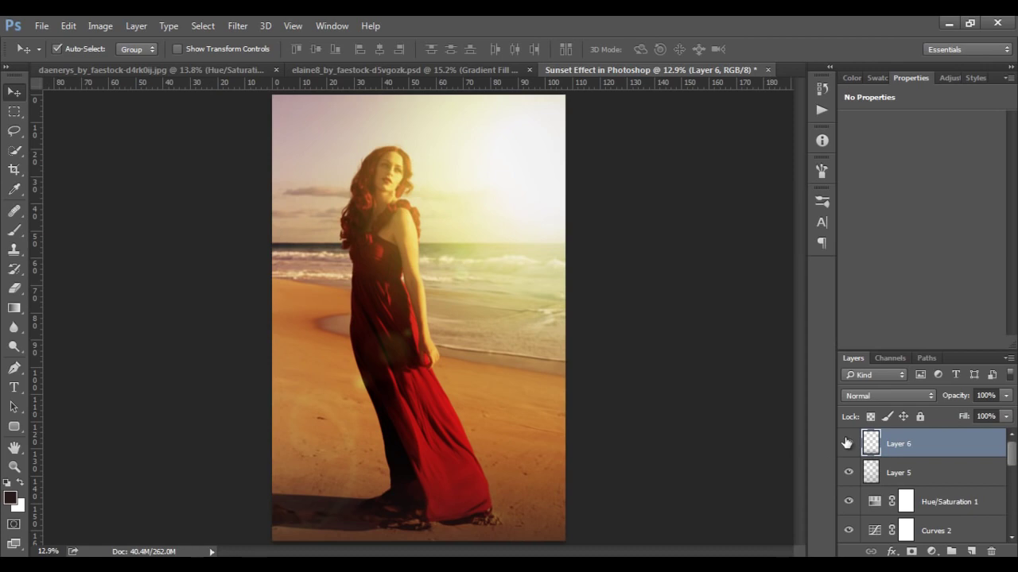
# Show Layer 6 again and set its opacity to 86%.
pyautogui.click(849, 446)
pyautogui.click(924, 472)
pyautogui.click(927, 442)
pyautogui.click(950, 402)
pyautogui.moveTo(947, 407); pyautogui.dragTo(945, 407)
# Add a Color Lookup layer using EdgyAmber.3DL, blended Soft Light at 25% opacity.
pyautogui.click(931, 550)
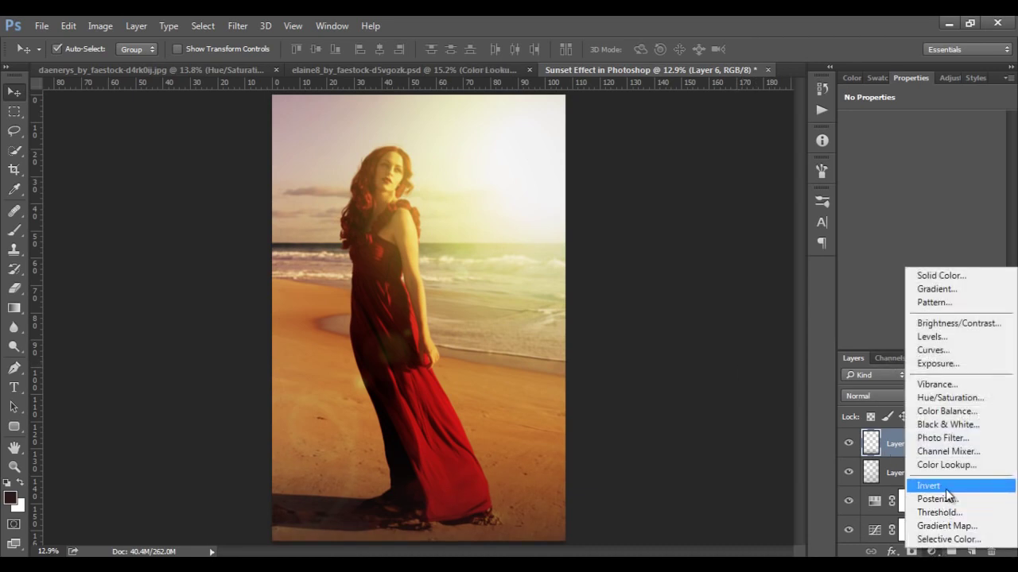
pyautogui.click(948, 465)
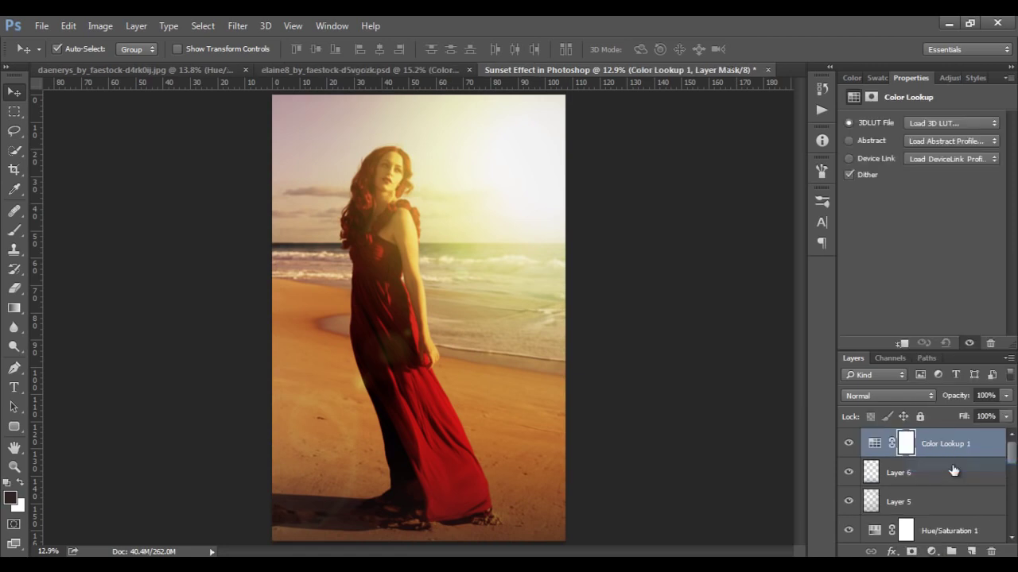
pyautogui.click(918, 123)
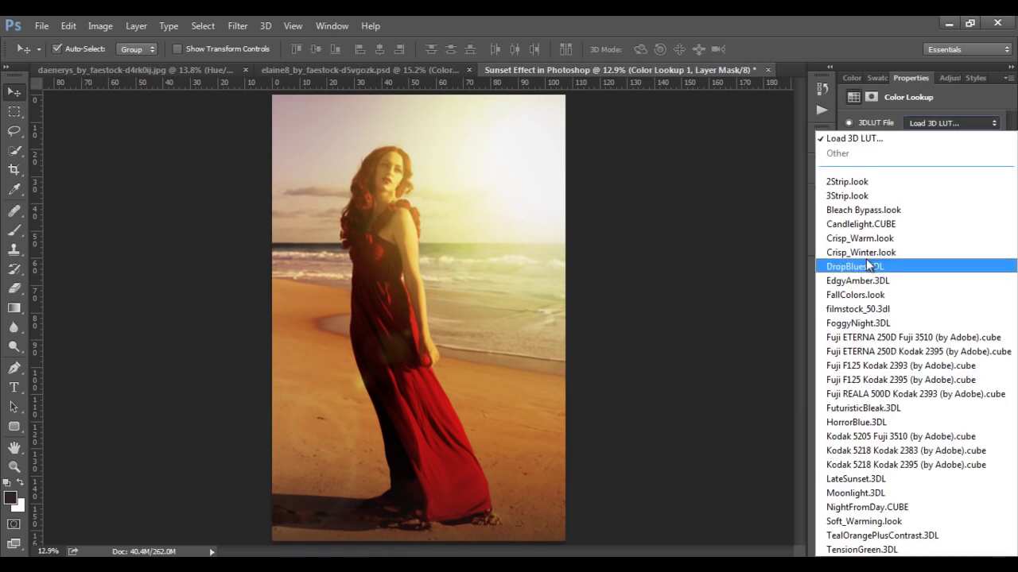
pyautogui.click(858, 282)
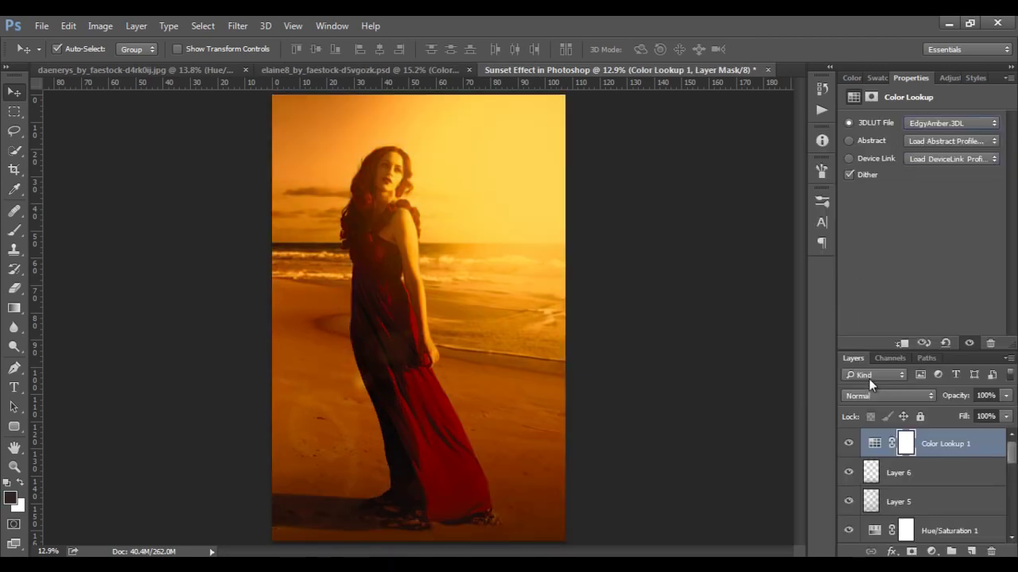
pyautogui.click(865, 395)
pyautogui.click(851, 249)
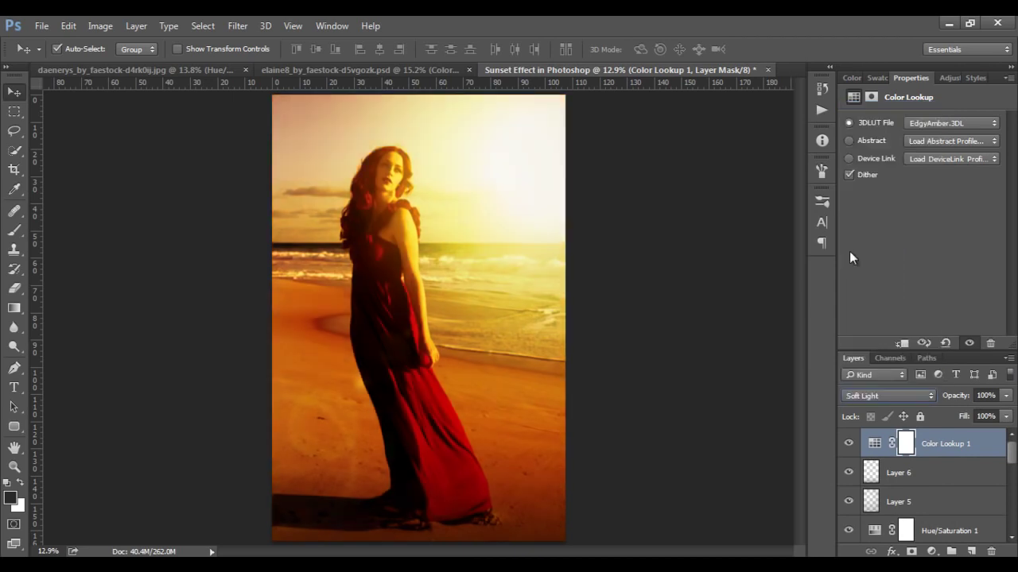
pyautogui.moveTo(964, 400); pyautogui.dragTo(905, 406)
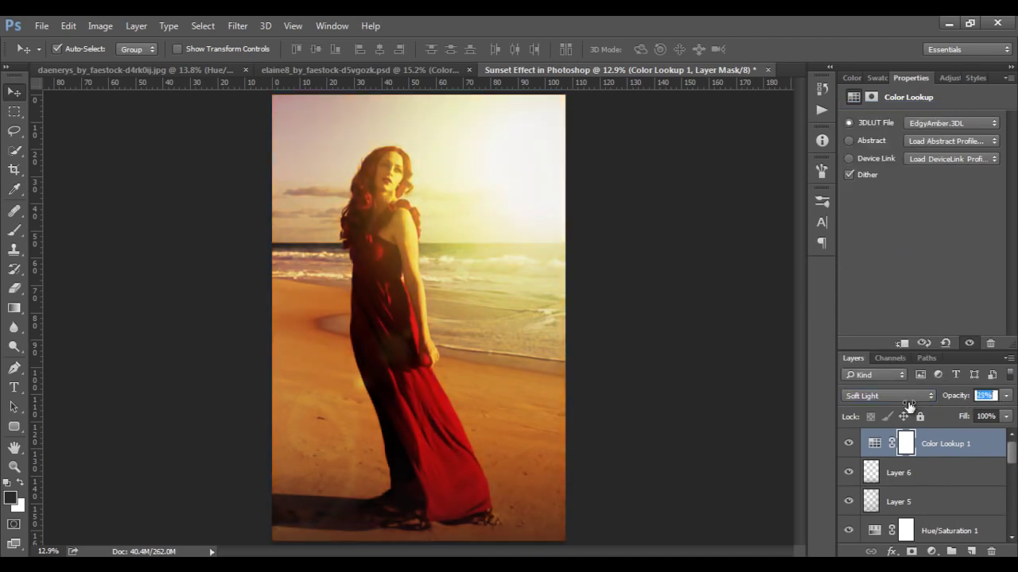
pyautogui.click(849, 443)
pyautogui.click(849, 443)
pyautogui.click(849, 443)
pyautogui.click(980, 447)
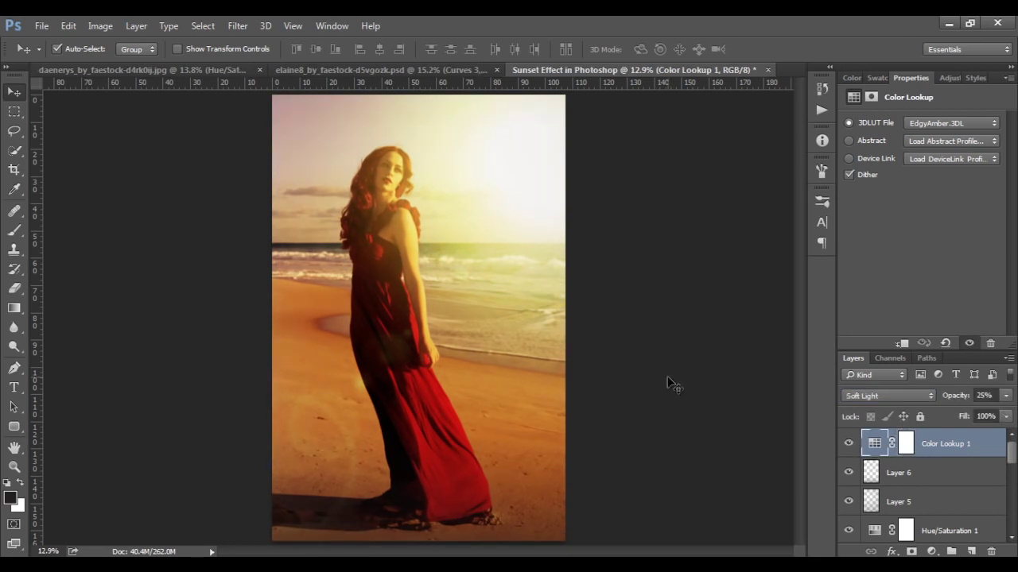
pyautogui.click(931, 551)
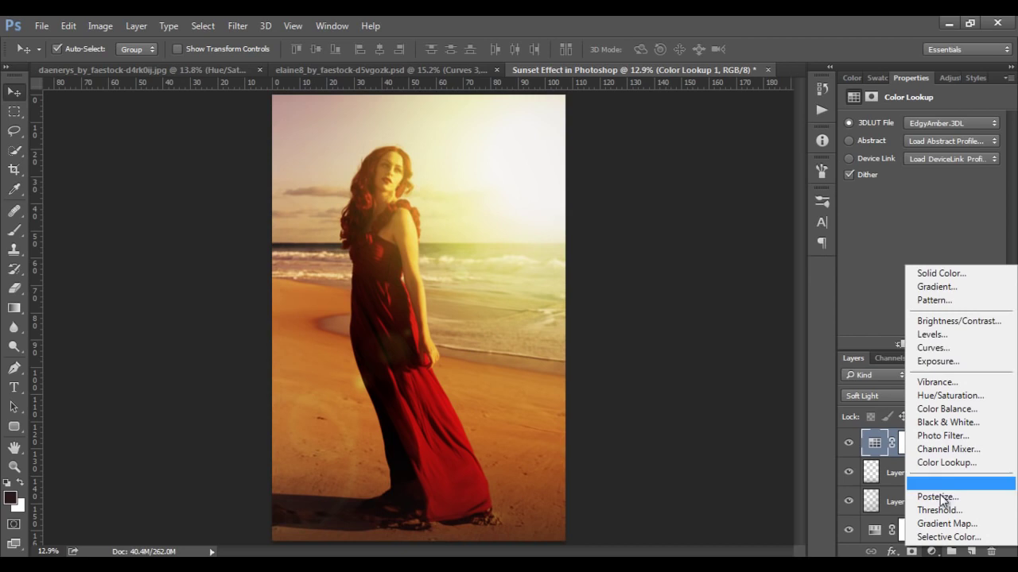
# Add a darkening Curves 3 layer with an Underlying Layer Blend If split of 37/158.
pyautogui.click(937, 348)
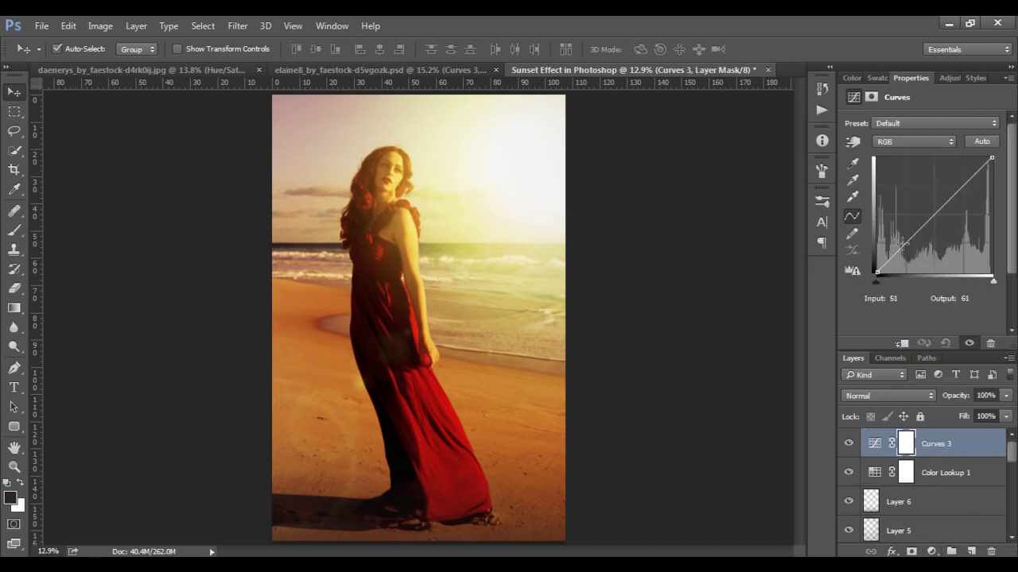
pyautogui.moveTo(902, 246); pyautogui.dragTo(904, 260)
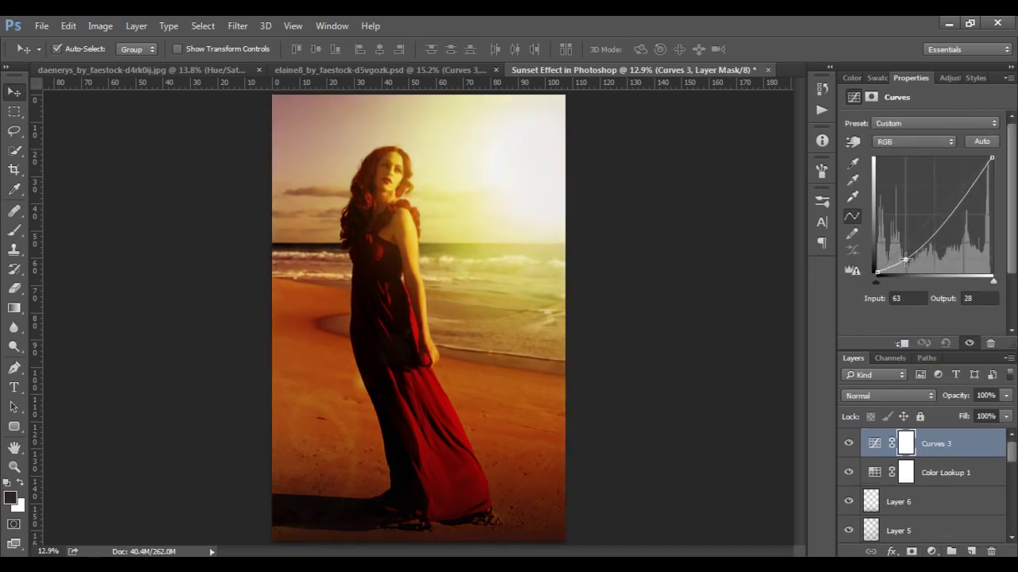
pyautogui.doubleClick(981, 451)
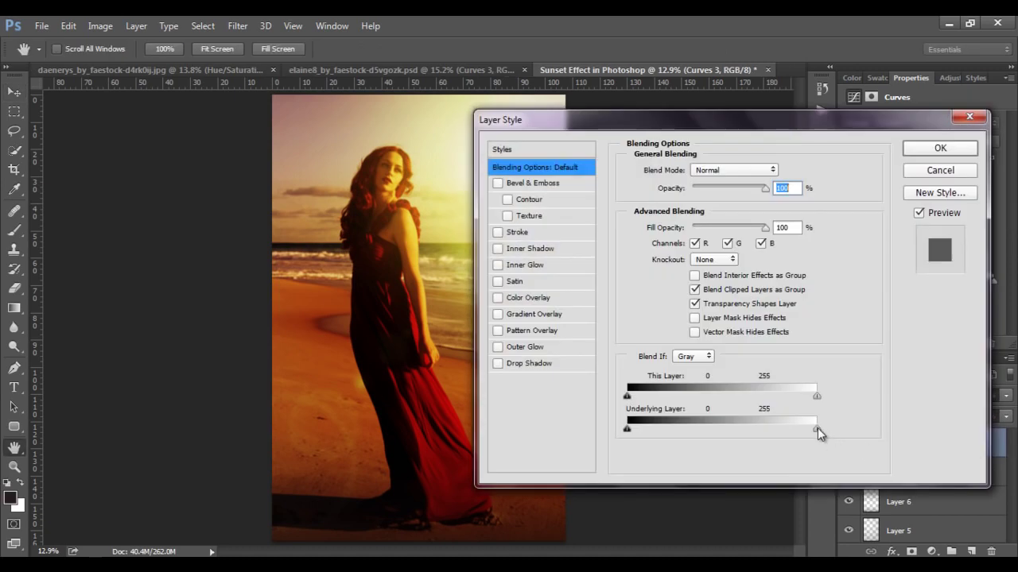
pyautogui.moveTo(818, 428); pyautogui.dragTo(658, 430)
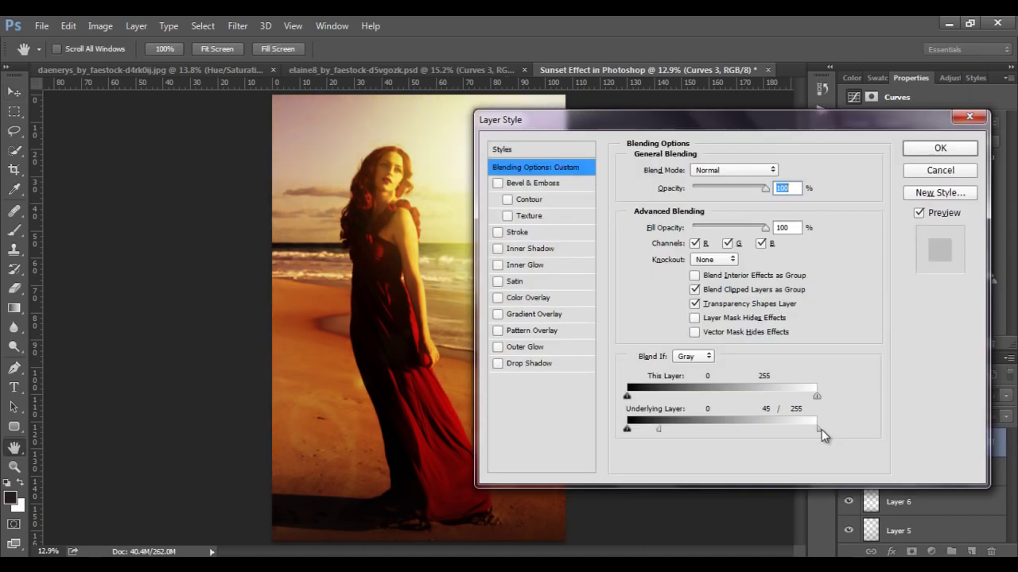
pyautogui.moveTo(818, 428); pyautogui.dragTo(777, 429)
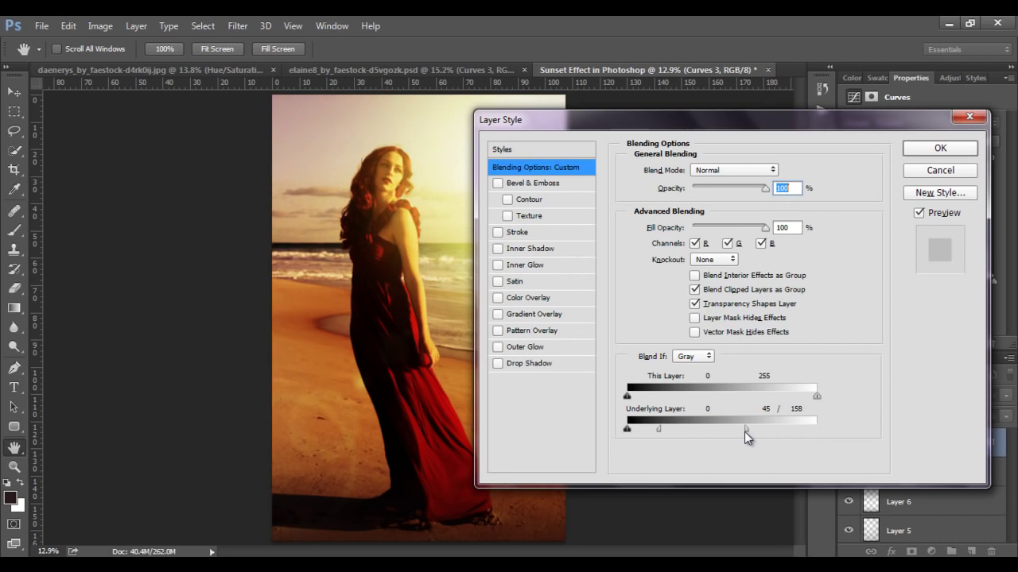
pyautogui.moveTo(659, 429); pyautogui.dragTo(656, 430)
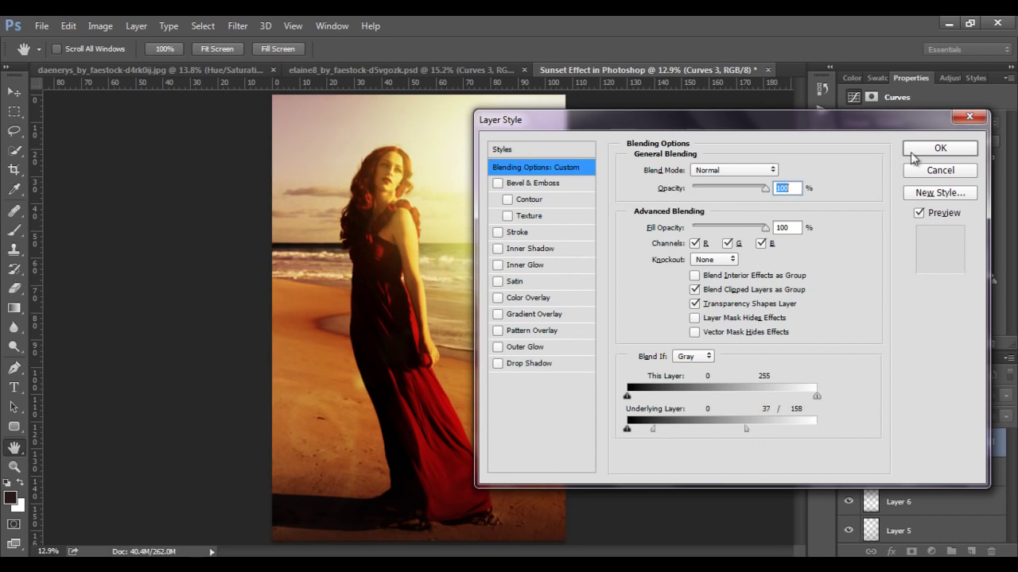
pyautogui.click(934, 149)
# Set Curves 3 to 86% opacity and Layer 6 to 55%.
pyautogui.click(848, 443)
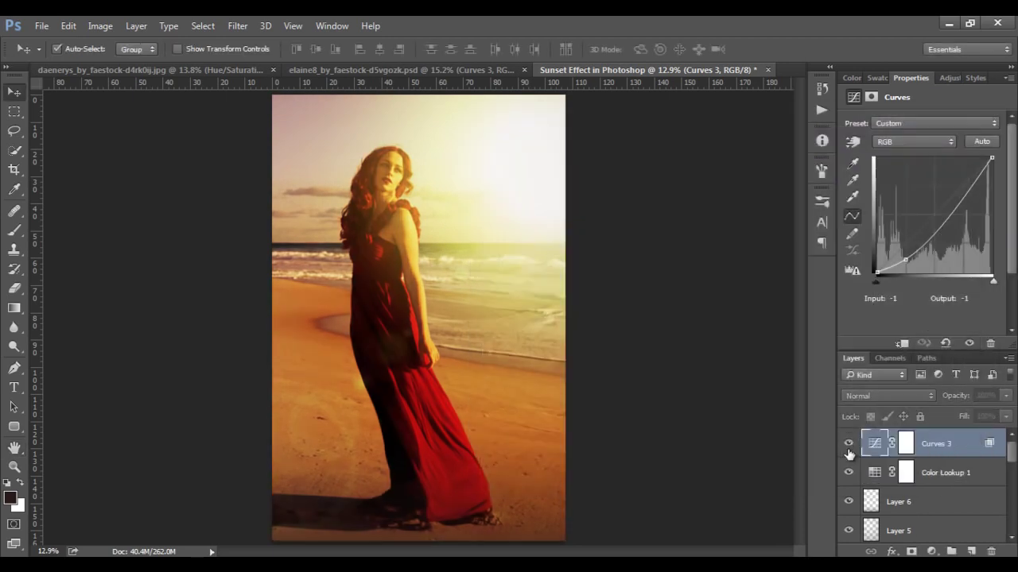
pyautogui.click(849, 447)
pyautogui.moveTo(959, 402); pyautogui.dragTo(957, 404)
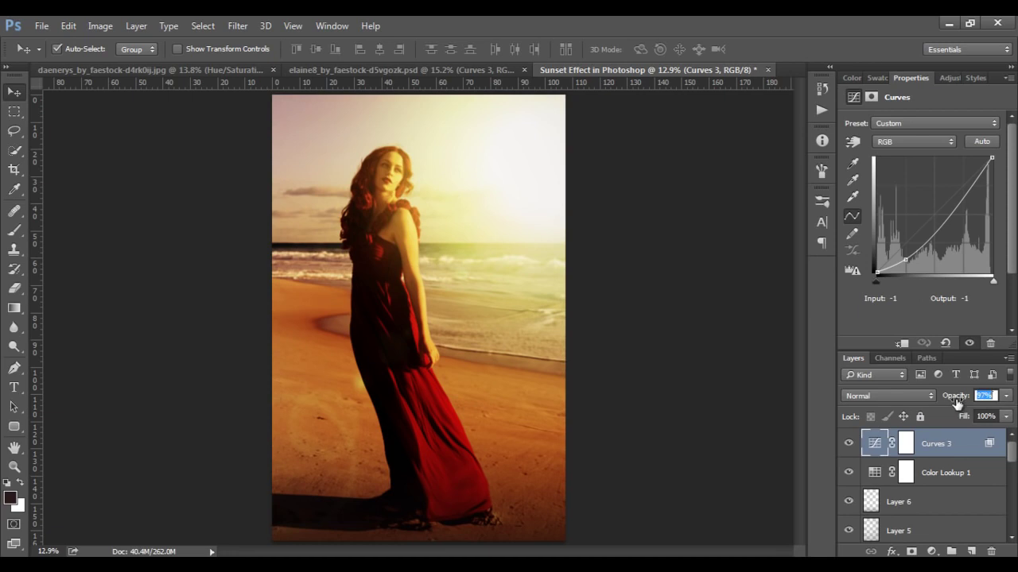
pyautogui.click(920, 504)
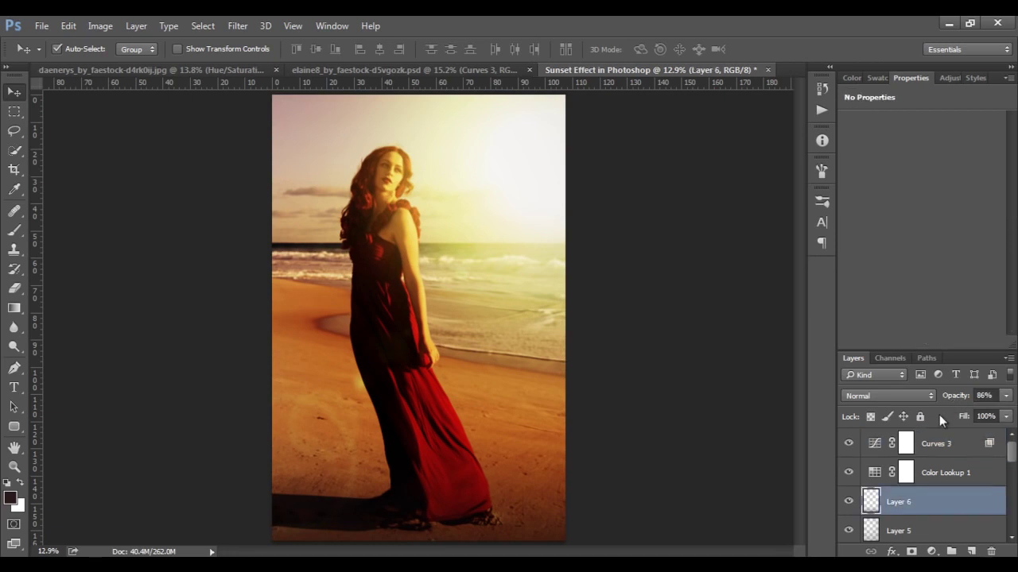
pyautogui.moveTo(959, 395); pyautogui.dragTo(941, 400)
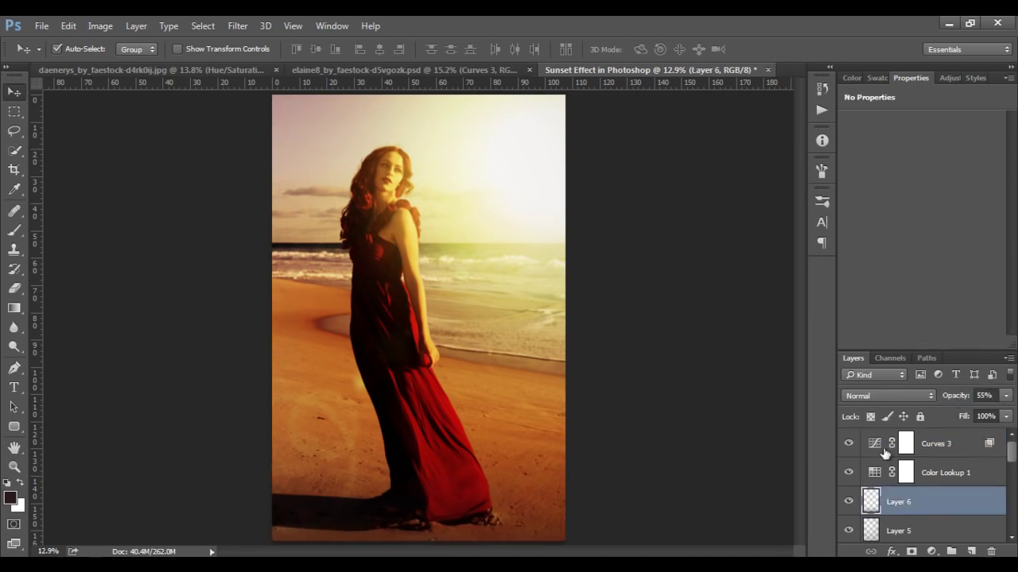
pyautogui.click(848, 444)
pyautogui.click(962, 447)
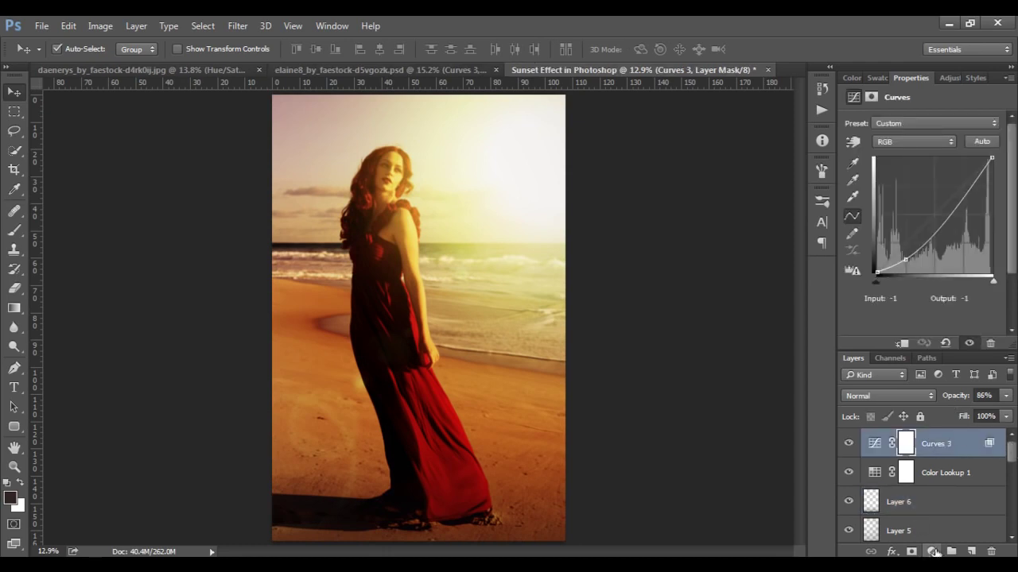
# Add a Hue/Saturation 2 layer above Curves 3 with Saturation at -4.
pyautogui.click(931, 551)
pyautogui.click(952, 395)
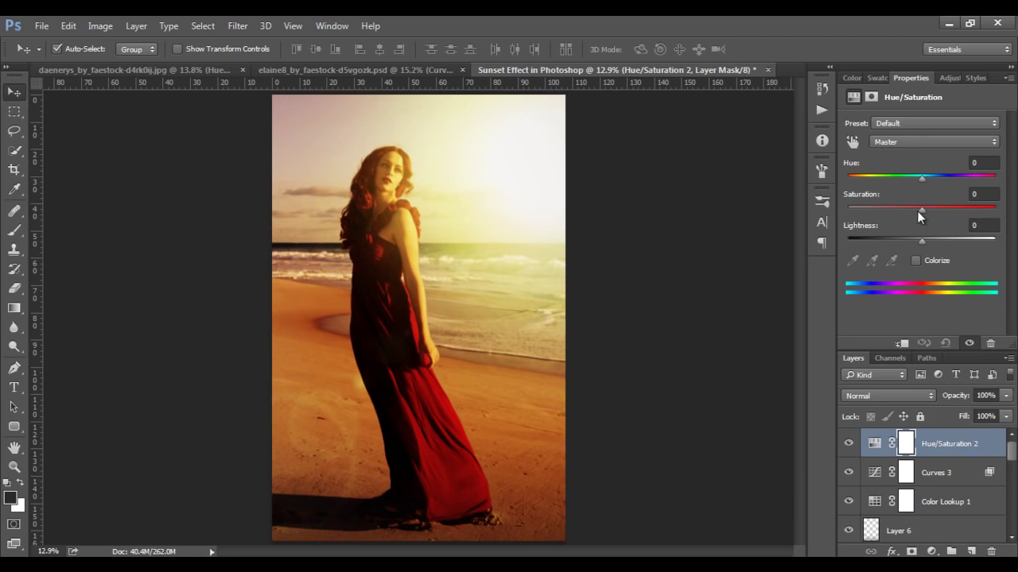
pyautogui.moveTo(918, 211); pyautogui.dragTo(919, 215)
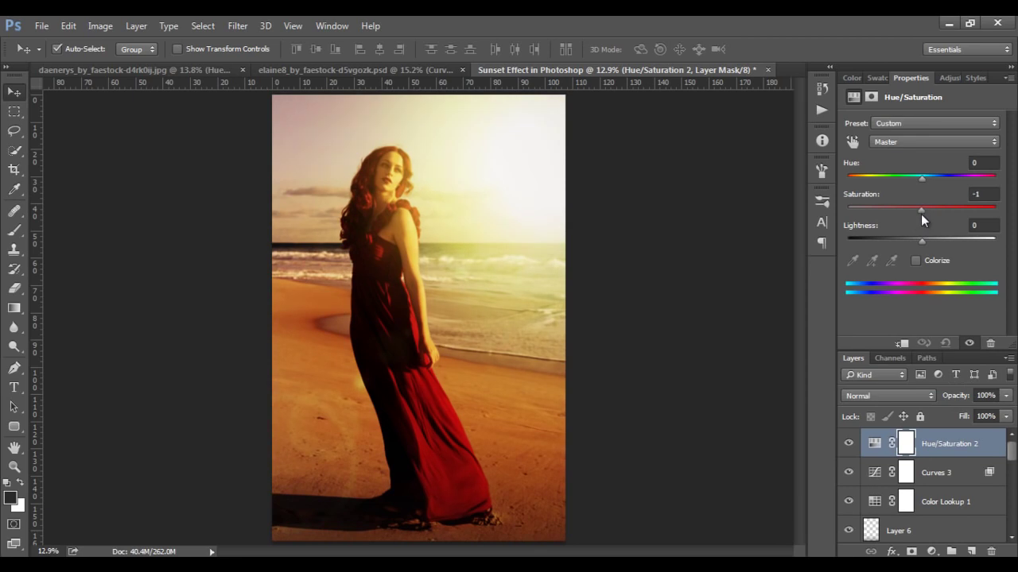
pyautogui.click(849, 444)
pyautogui.scroll(-5, 866, 513)
pyautogui.scroll(-5, 867, 513)
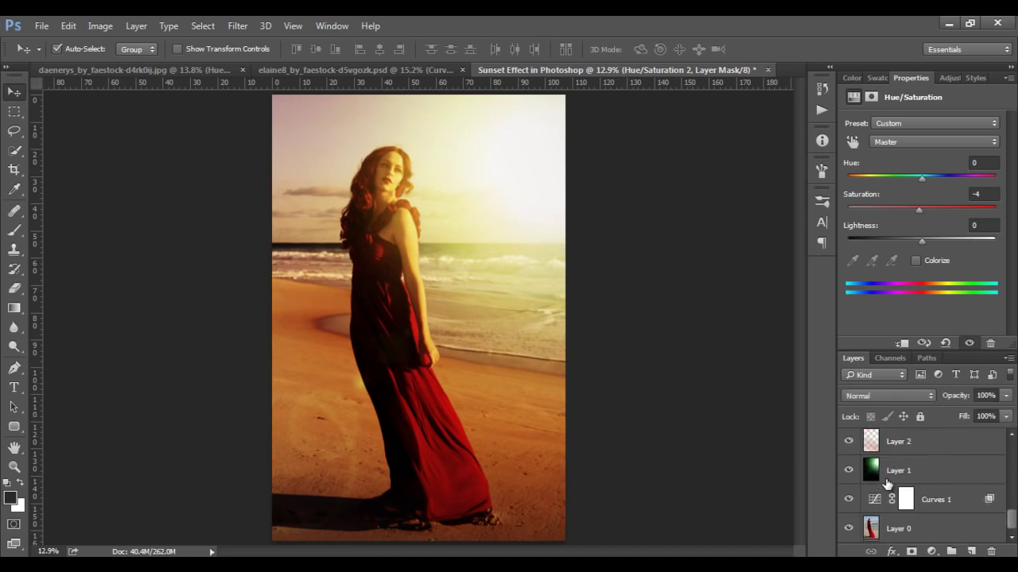
pyautogui.keyDown('alt'); pyautogui.click(848, 528); pyautogui.keyUp('alt')
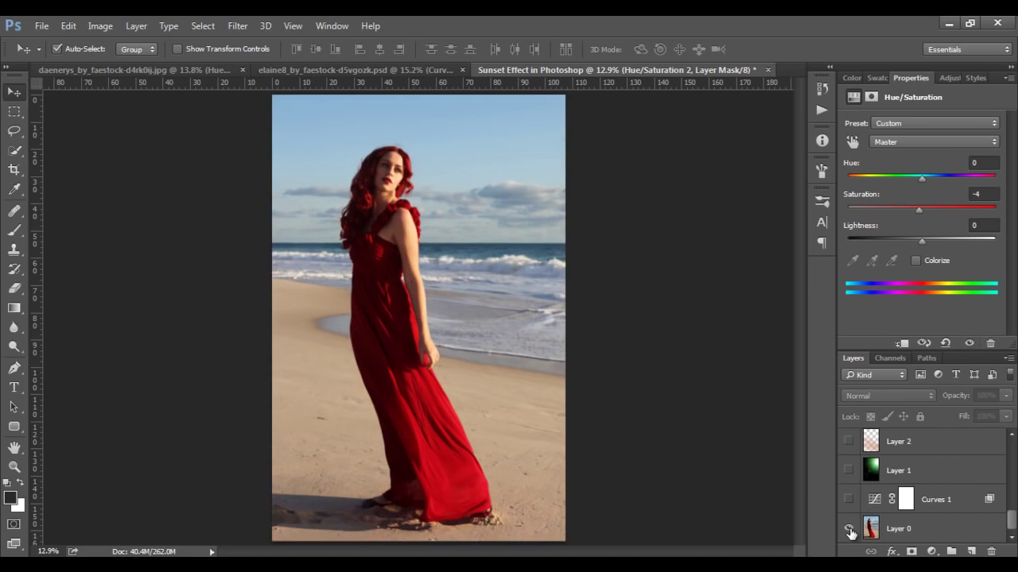
pyautogui.keyDown('alt'); pyautogui.click(848, 528); pyautogui.keyUp('alt')
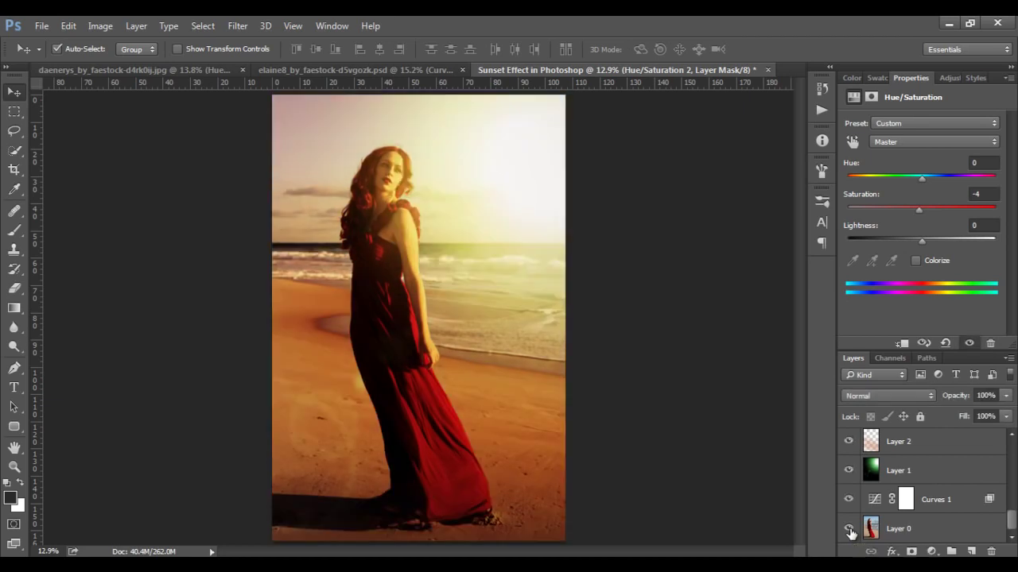
pyautogui.keyDown('alt'); pyautogui.click(848, 529); pyautogui.keyUp('alt')
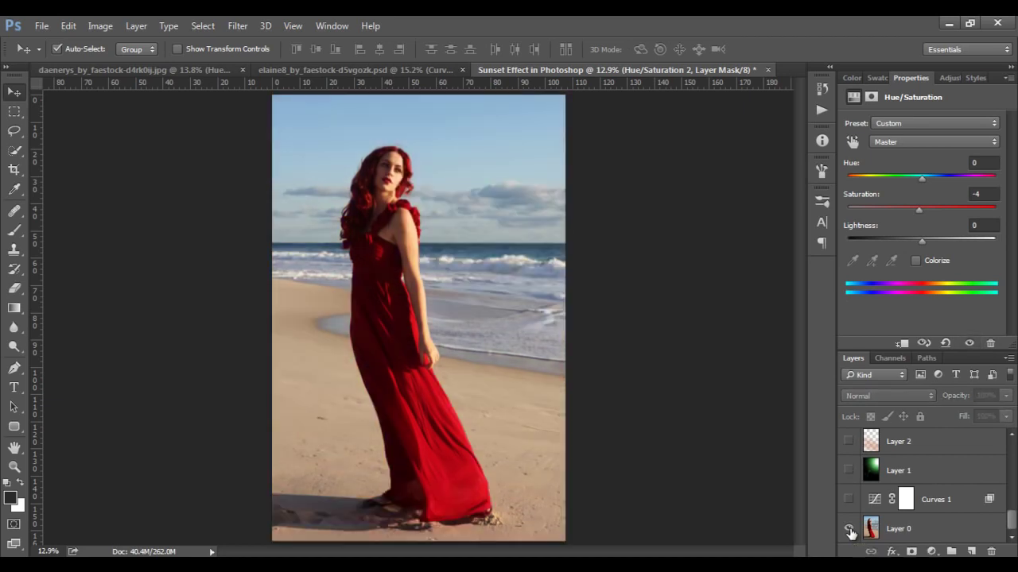
pyautogui.keyDown('alt'); pyautogui.click(848, 529); pyautogui.keyUp('alt')
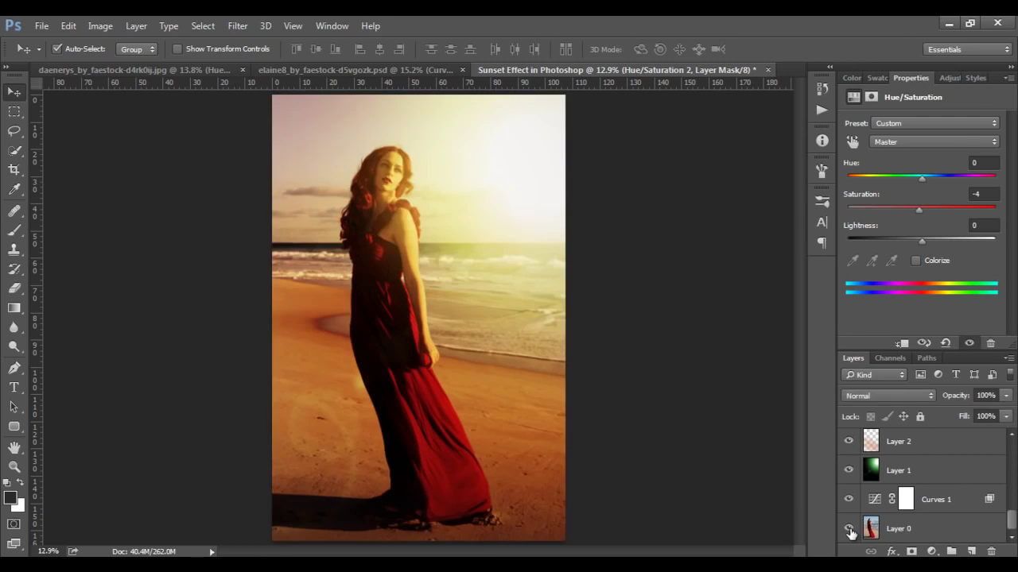